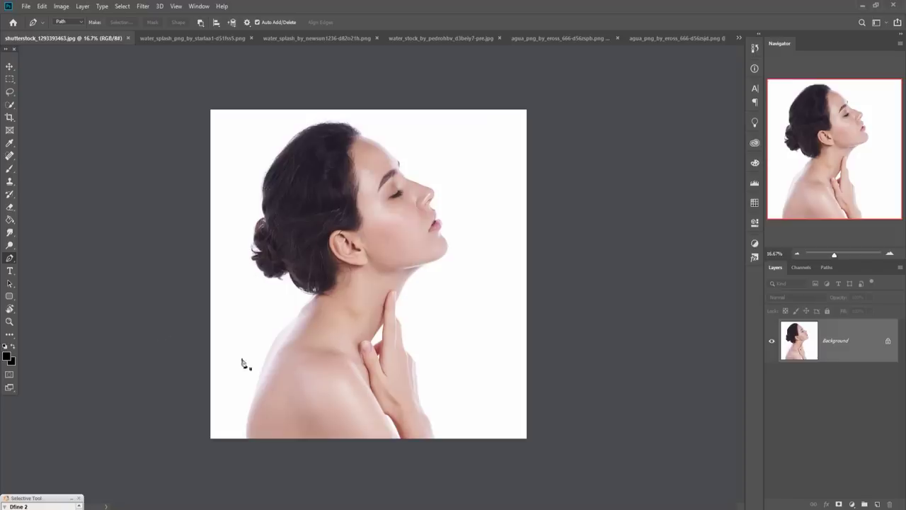
# Zoom in and trace pen anchors up the woman's shoulder edge, starting at its bottom.
pyautogui.hotkey('ctrl', '+')
pyautogui.hotkey('ctrl', '+')
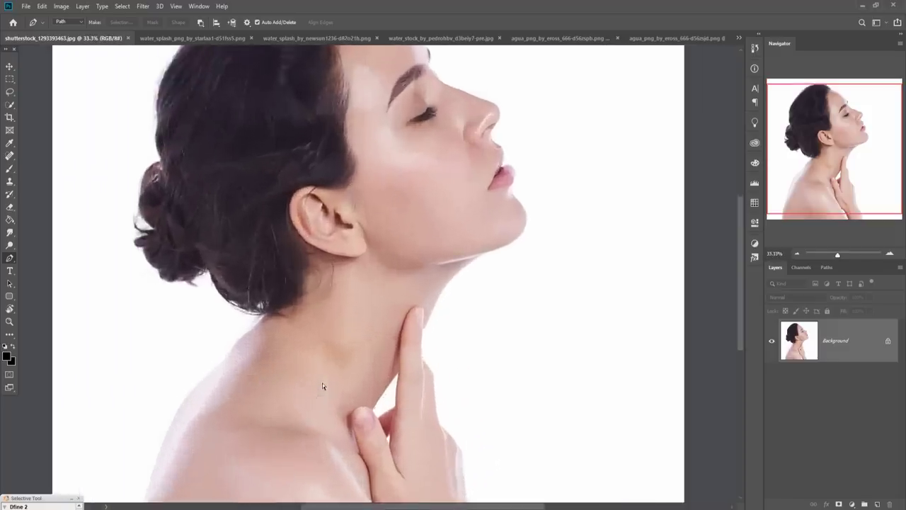
pyautogui.hotkey('ctrl', '+')
pyautogui.hotkey('ctrl', '+')
pyautogui.moveTo(276, 383); pyautogui.dragTo(431, 168)
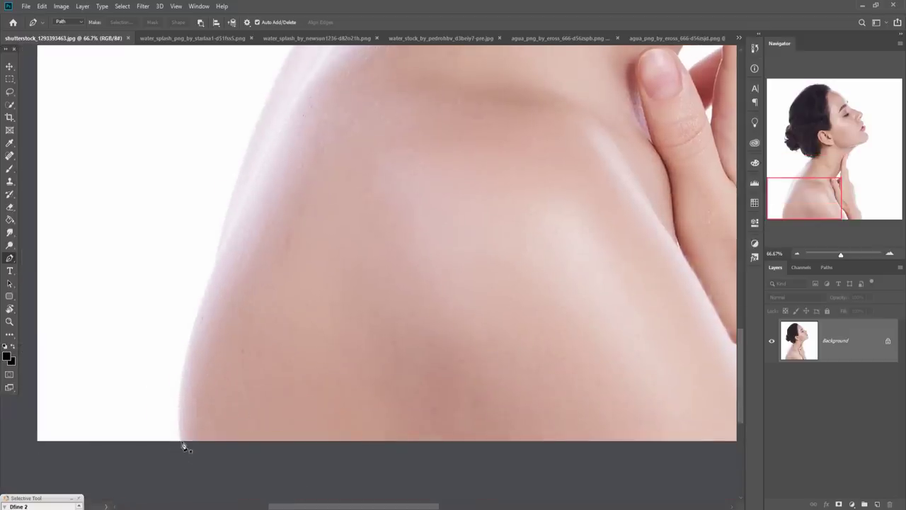
pyautogui.click(182, 440)
pyautogui.click(217, 265)
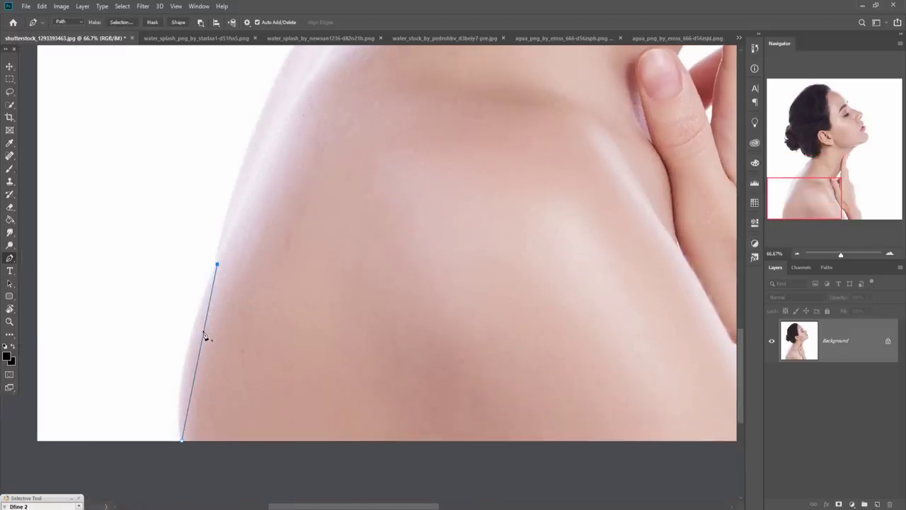
pyautogui.moveTo(203, 331); pyautogui.dragTo(189, 344)
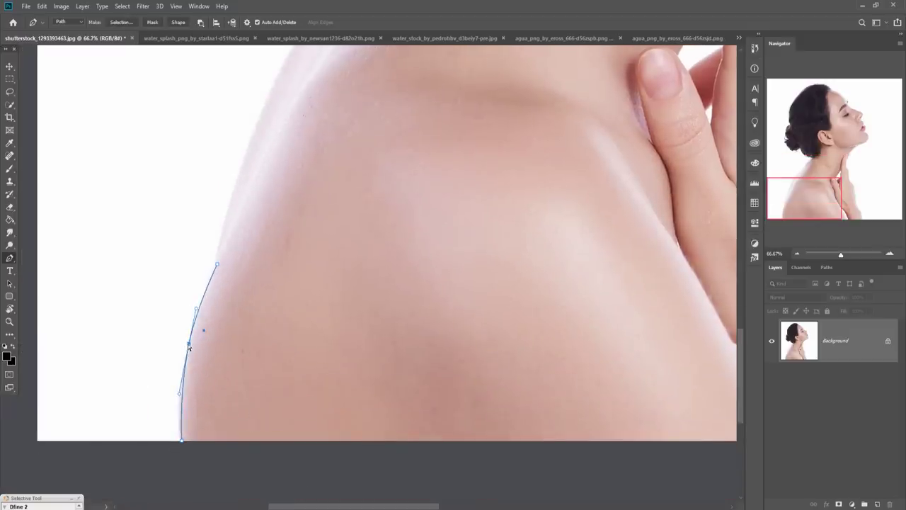
pyautogui.click(290, 52)
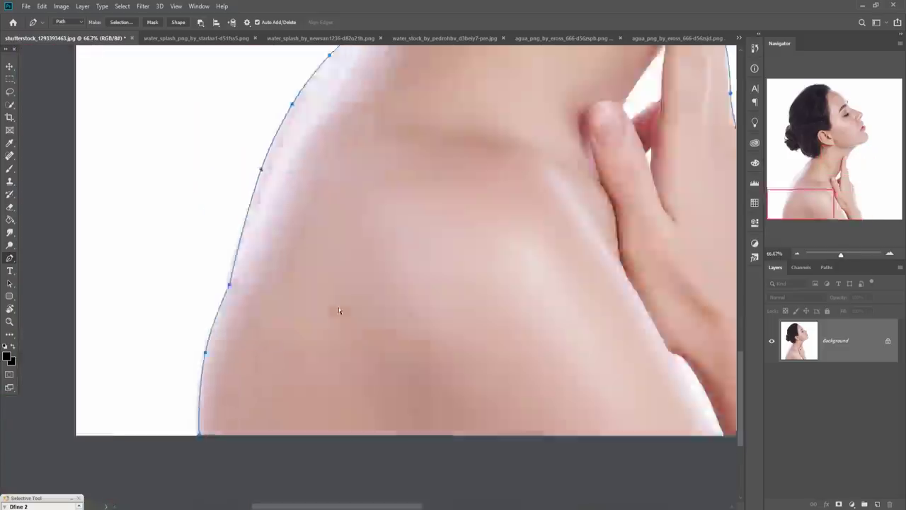
# Convert the traced path to a 0 px feathered selection and invert it onto the white background.
pyautogui.hotkey('ctrl', '0')
pyautogui.rightClick(344, 299)
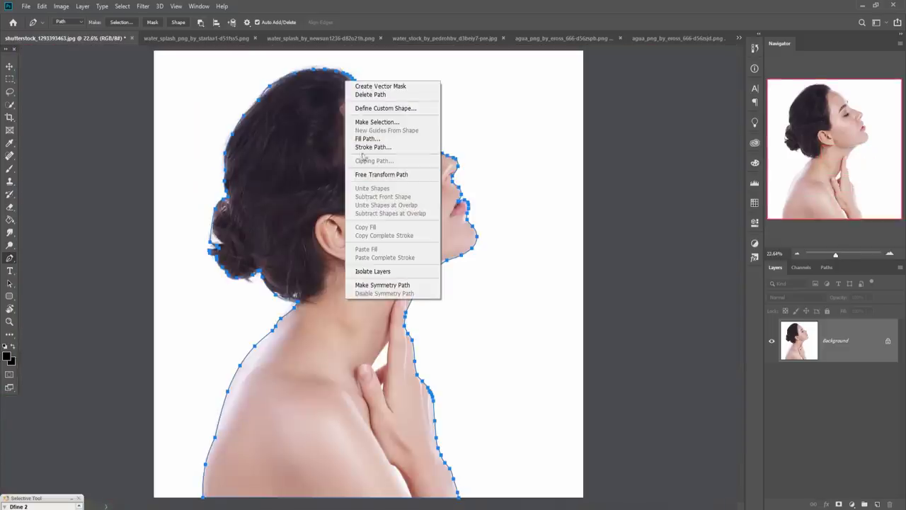
pyautogui.click(367, 121)
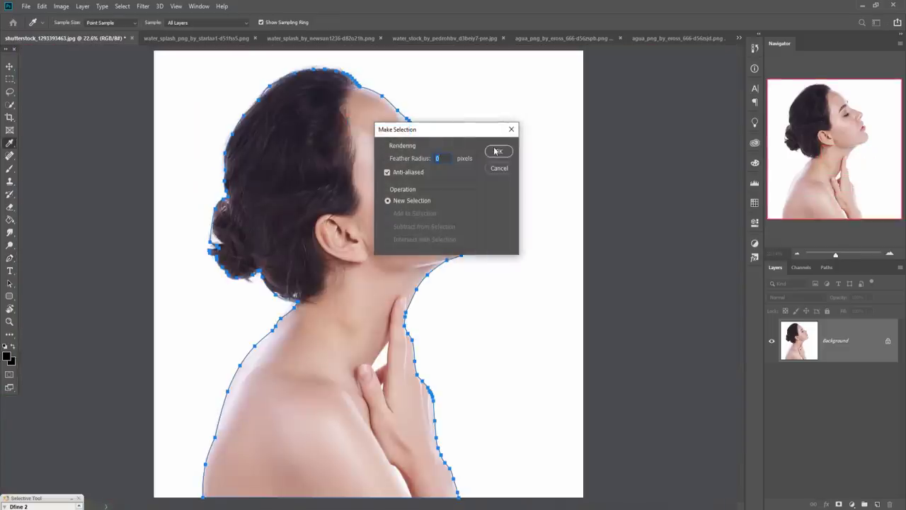
pyautogui.click(497, 153)
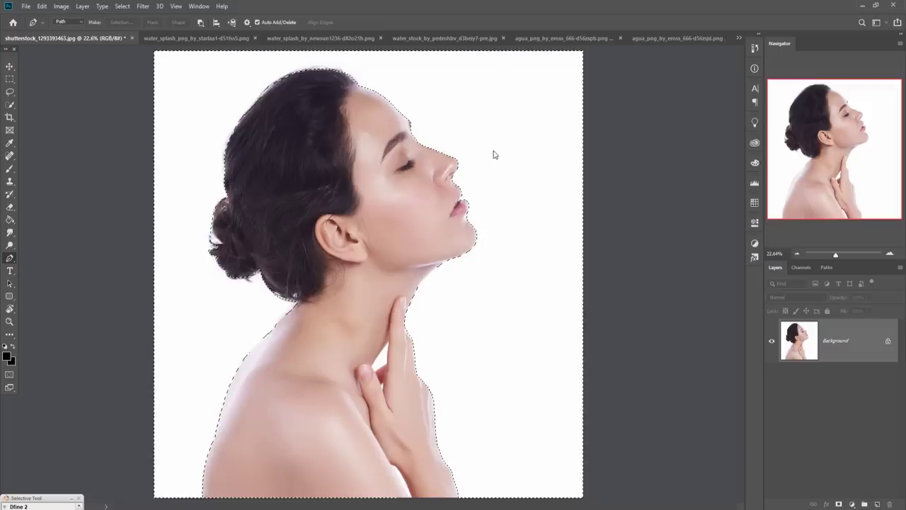
pyautogui.click(122, 7)
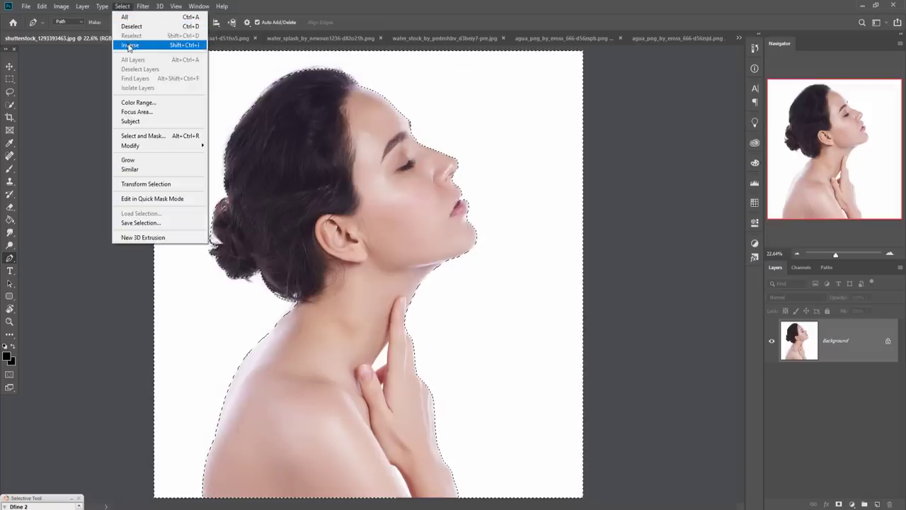
pyautogui.click(129, 45)
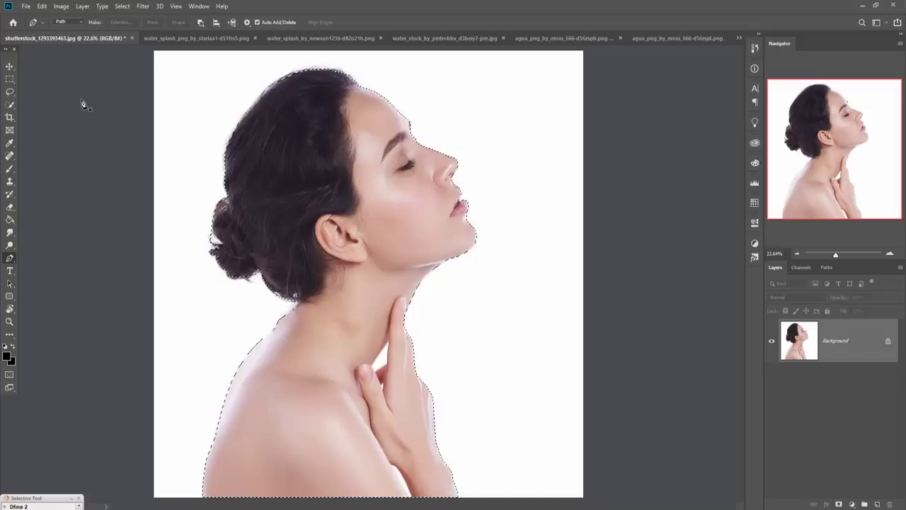
pyautogui.click(10, 66)
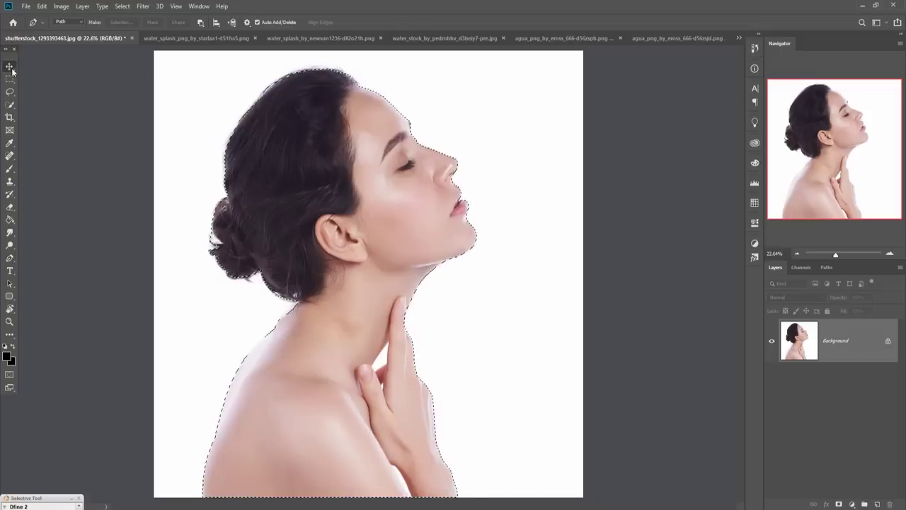
# Create a new document from the 1280 × 720 px, 300 ppi recent preset.
pyautogui.click(26, 6)
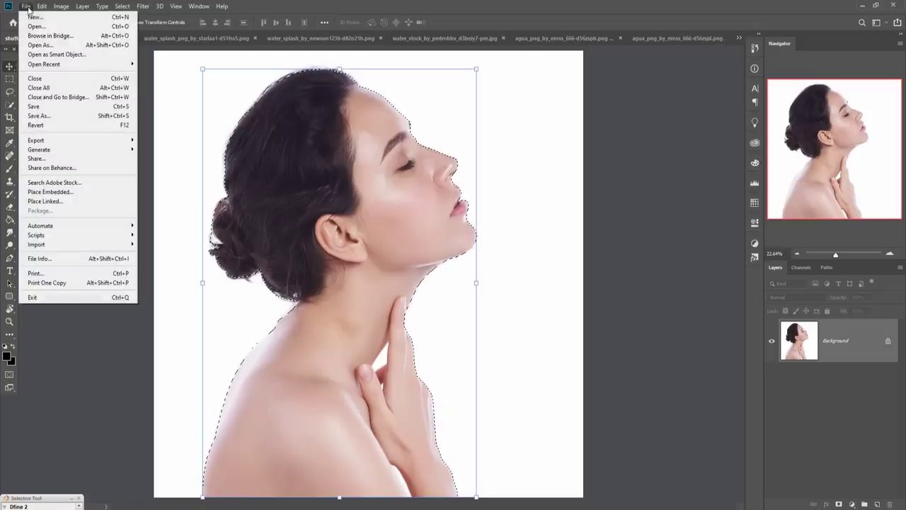
pyautogui.click(31, 17)
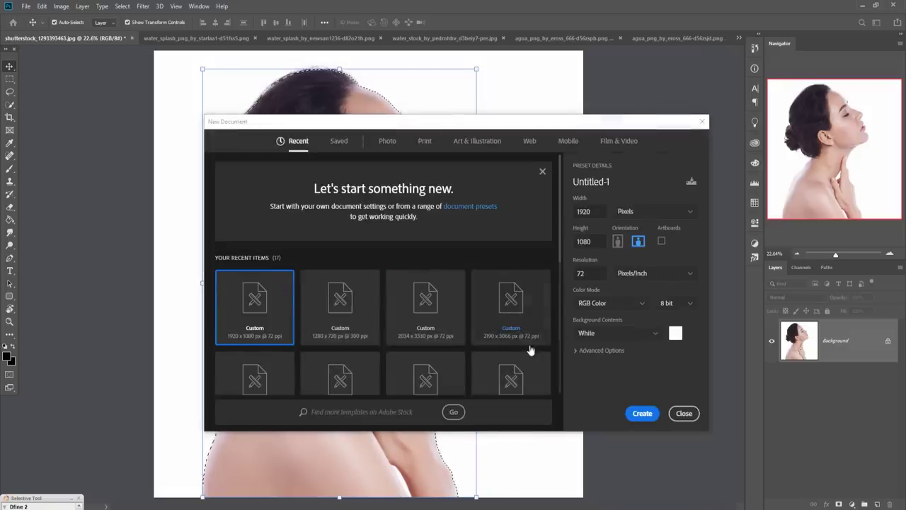
pyautogui.click(346, 311)
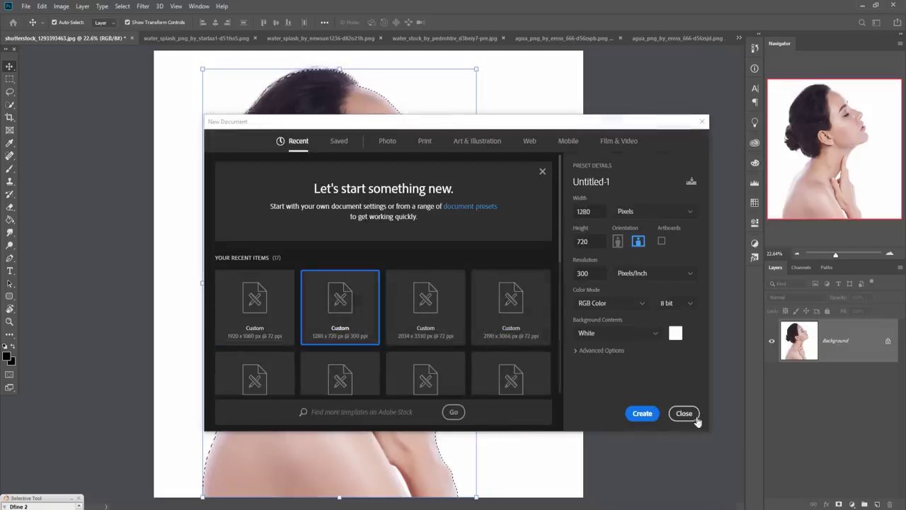
pyautogui.click(645, 416)
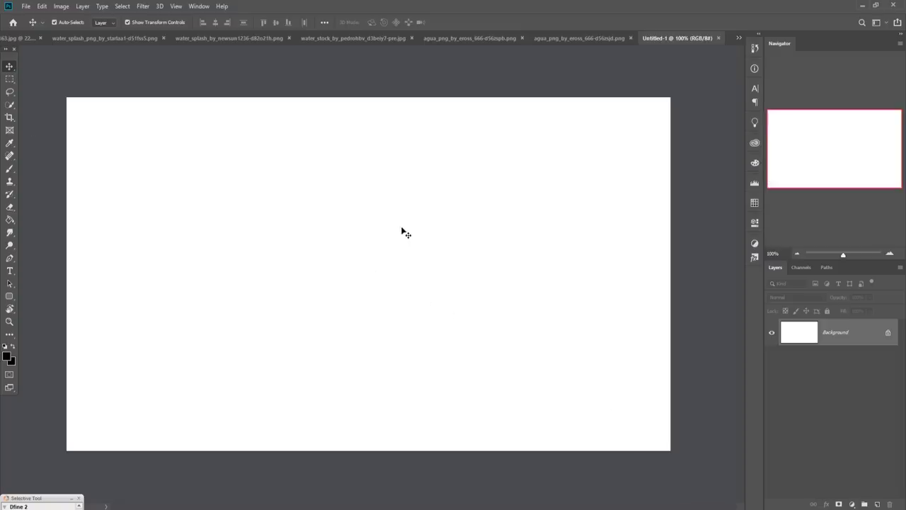
# Add a Gradient Fill layer using the Light Cyan gradient preset.
pyautogui.click(864, 505)
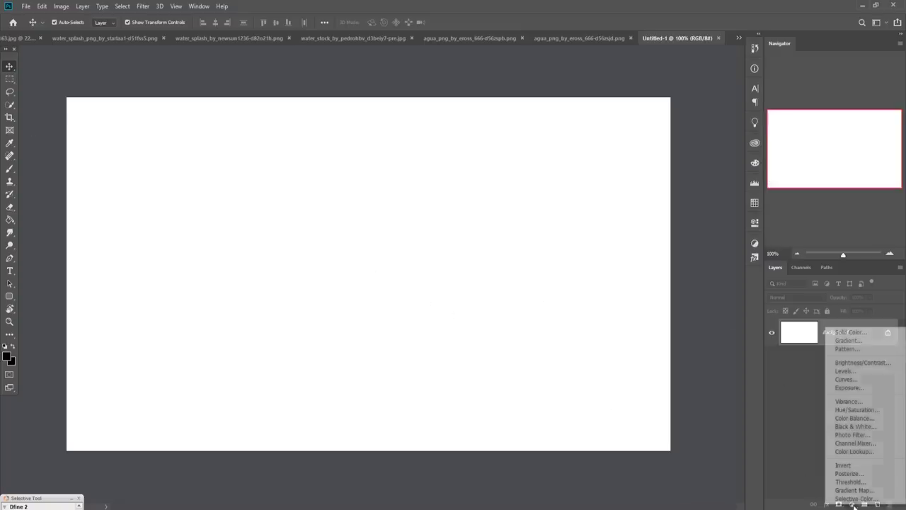
pyautogui.click(852, 344)
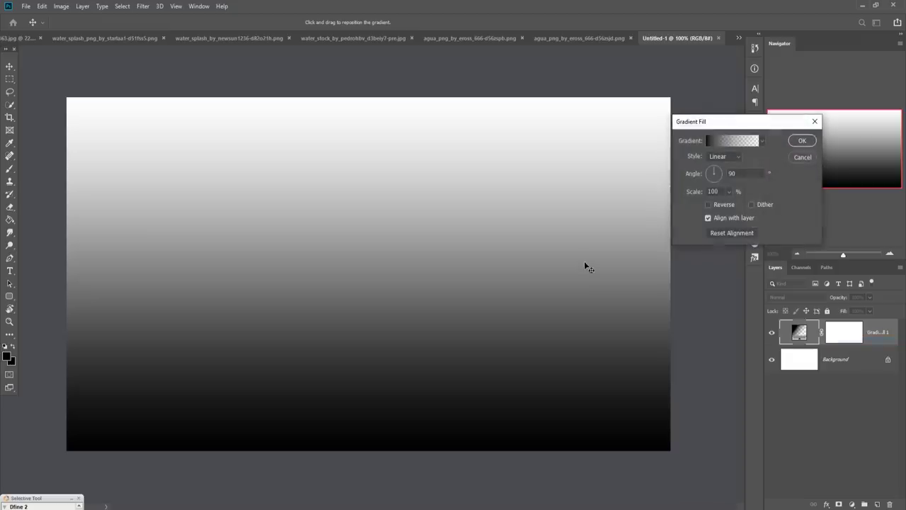
pyautogui.click(739, 142)
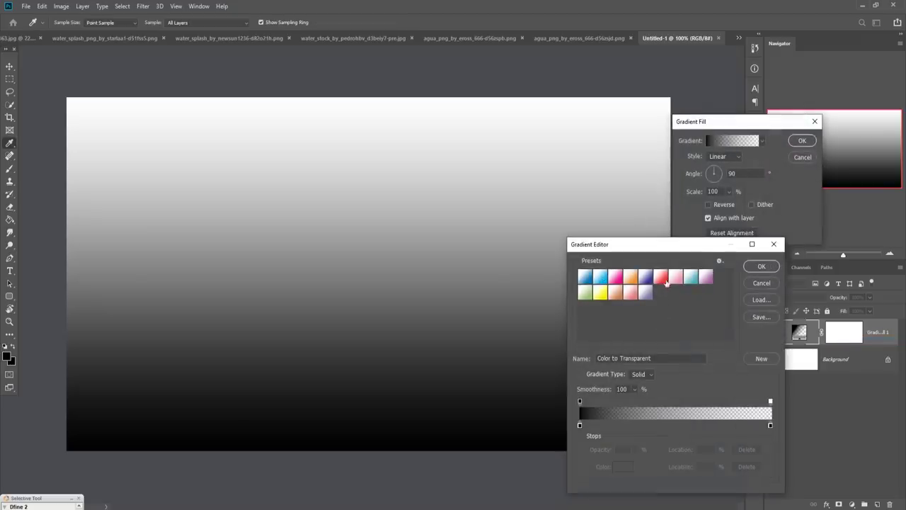
pyautogui.click(691, 279)
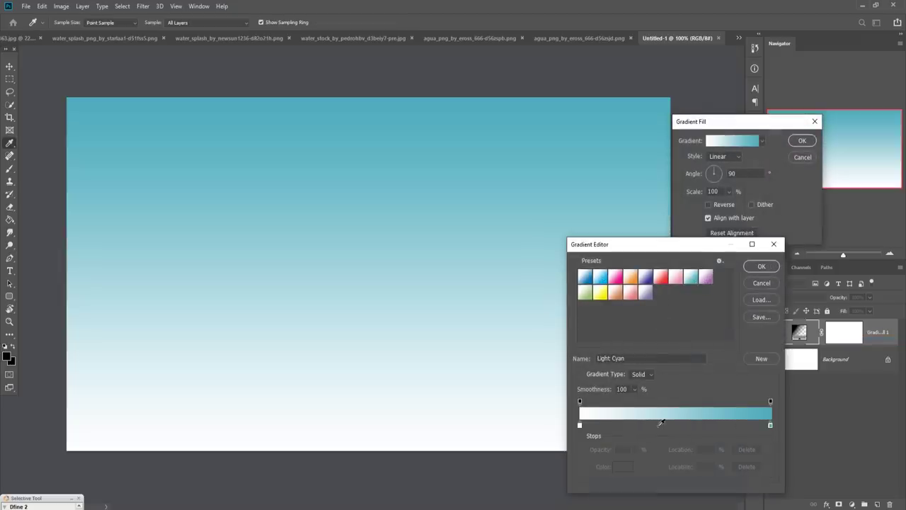
# Set the gradient's left stop to black and start editing the right stop's colour.
pyautogui.click(580, 425)
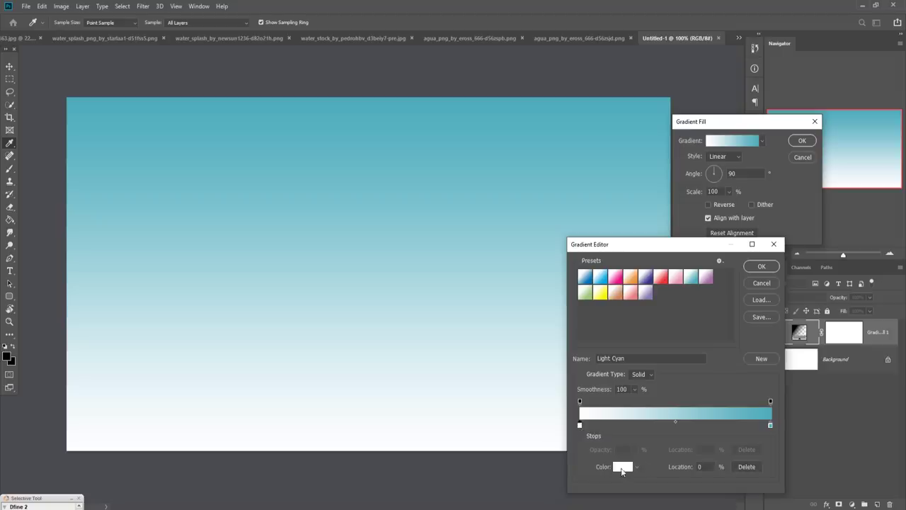
pyautogui.click(622, 467)
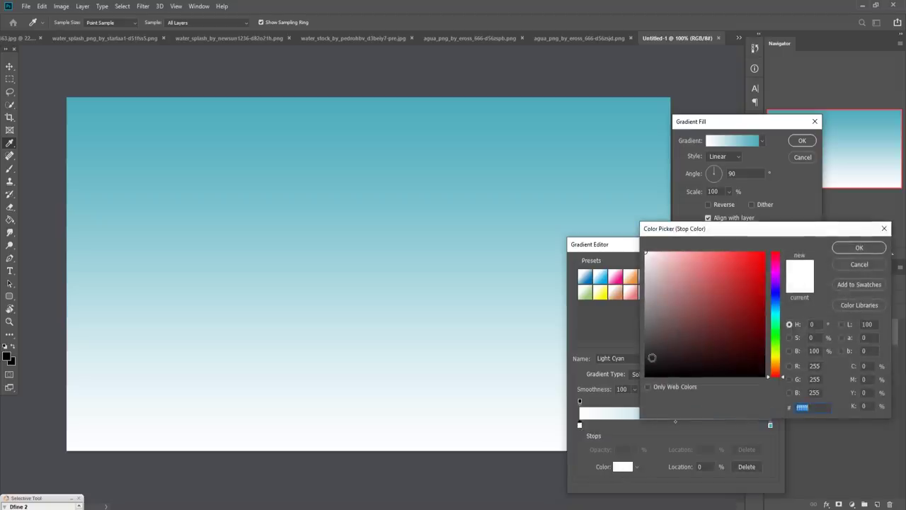
pyautogui.click(648, 354)
pyautogui.click(648, 322)
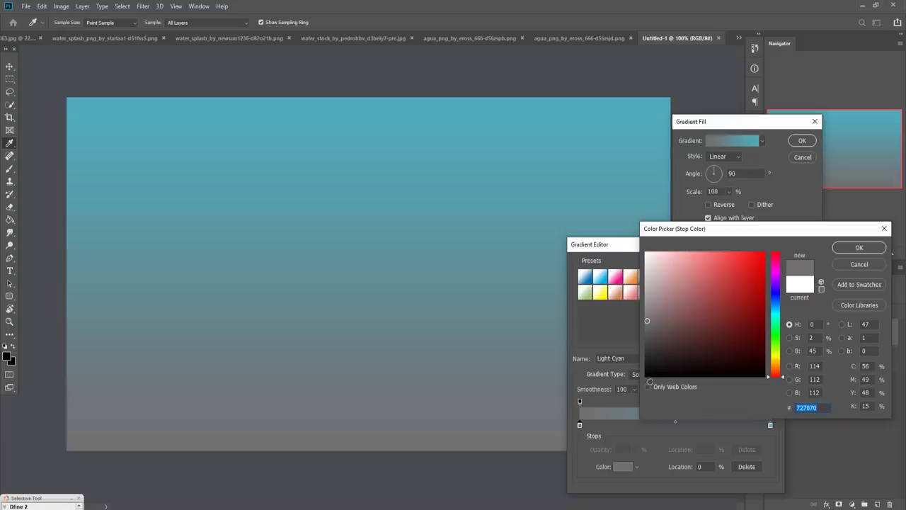
pyautogui.click(648, 377)
pyautogui.click(859, 247)
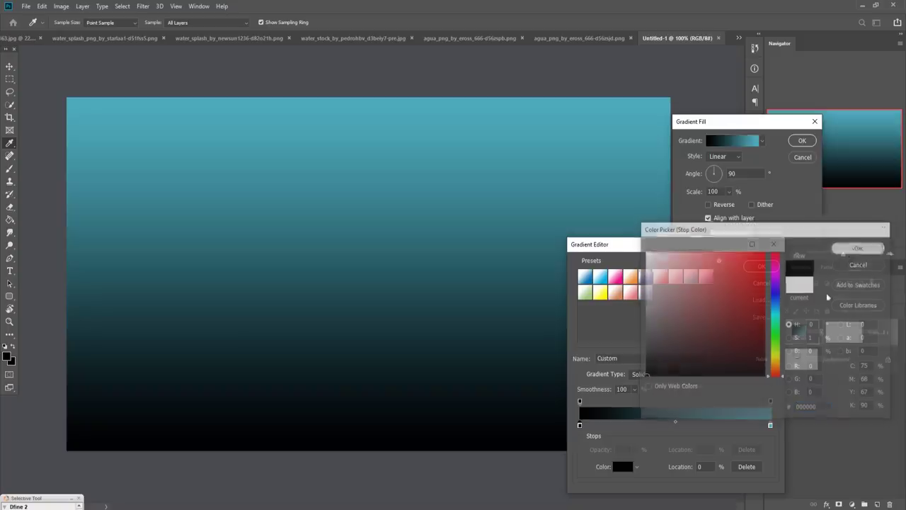
pyautogui.click(770, 425)
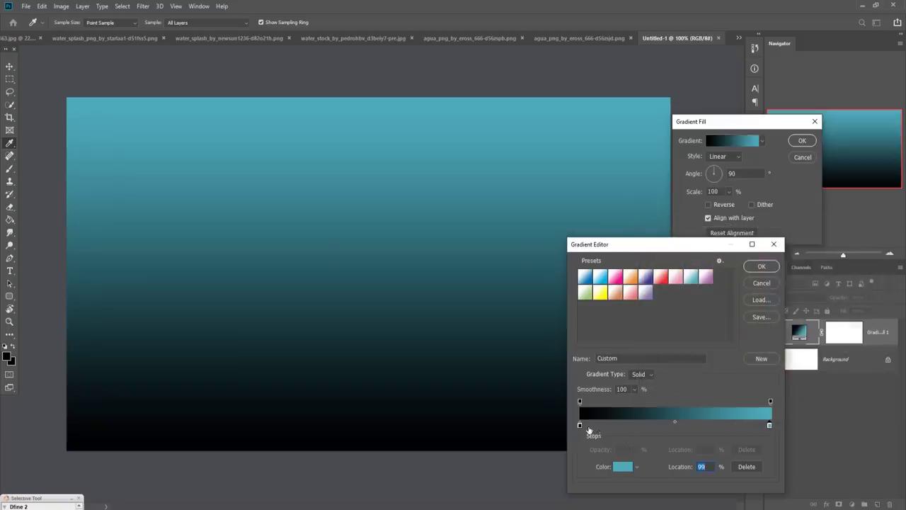
pyautogui.click(621, 467)
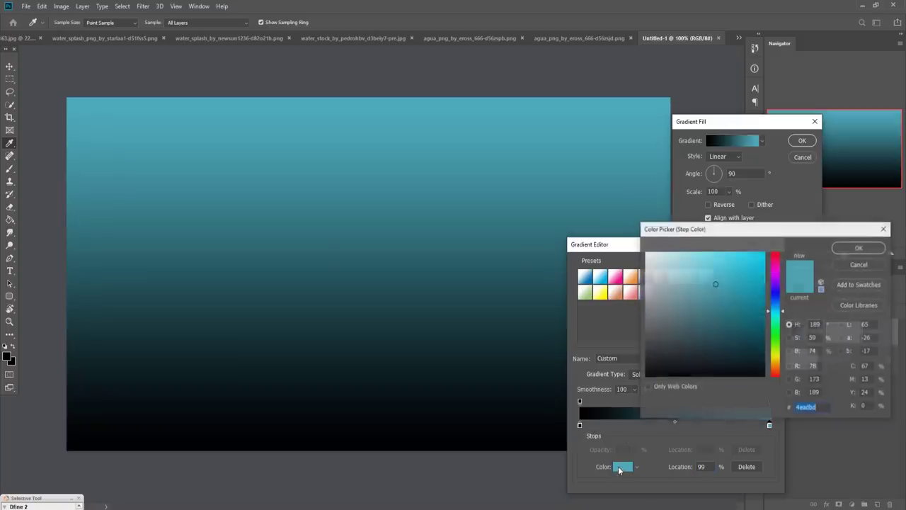
# Make the right stop pale cyan #c7f2f9, move the midpoint to 32%, and remove the extra stop.
pyautogui.click(682, 285)
pyautogui.moveTo(681, 269)
pyautogui.mouseDown()
pyautogui.moveTo(665, 256)
pyautogui.moveTo(673, 256)
pyautogui.mouseUp()
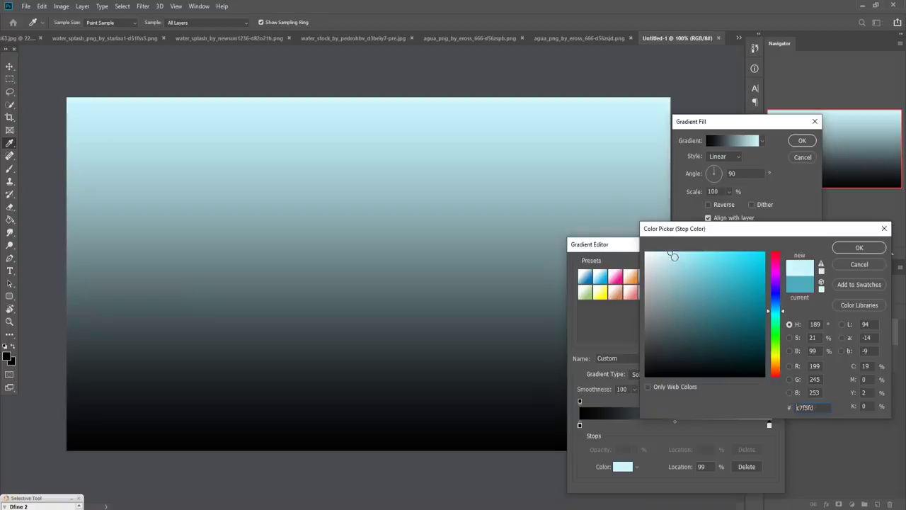
pyautogui.click(850, 247)
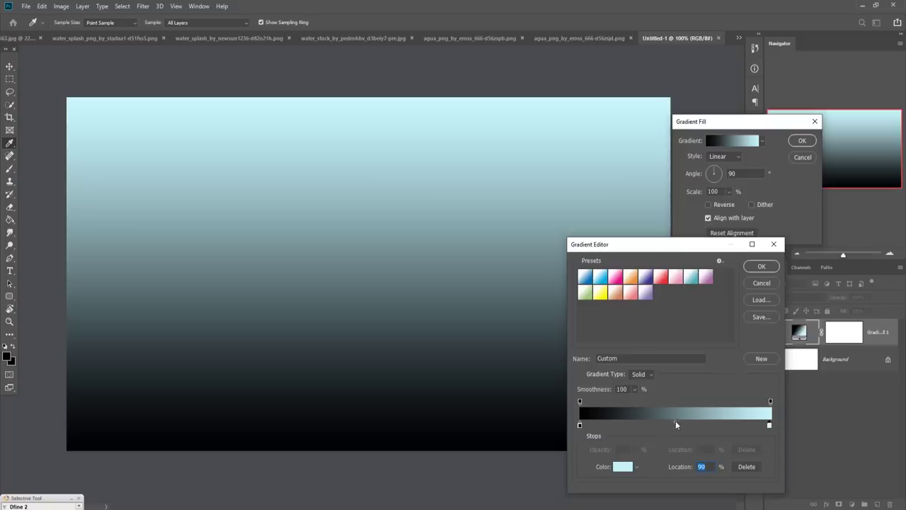
pyautogui.moveTo(675, 421); pyautogui.dragTo(644, 425)
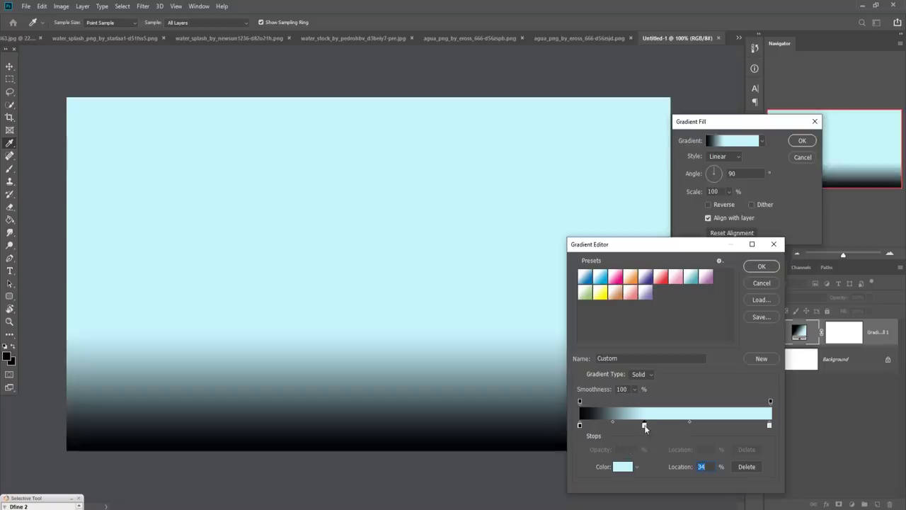
pyautogui.moveTo(645, 426)
pyautogui.mouseDown()
pyautogui.moveTo(652, 433)
pyautogui.moveTo(640, 423)
pyautogui.mouseUp()
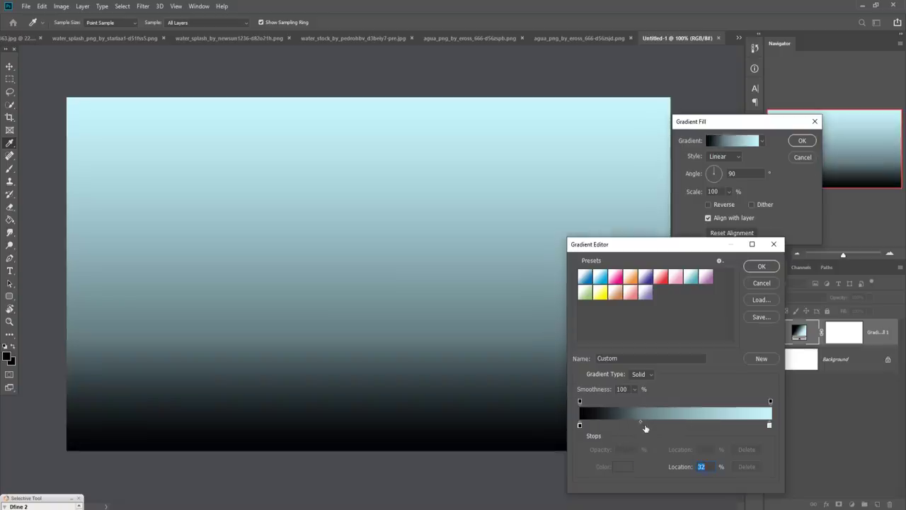
# Change the gradient's bottom stop from black to a dark teal.
pyautogui.click(580, 424)
pyautogui.click(625, 468)
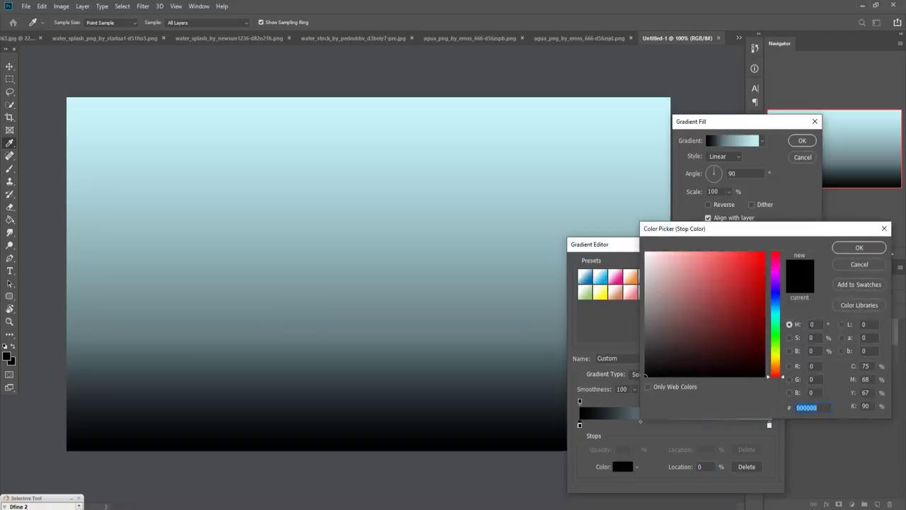
pyautogui.click(777, 315)
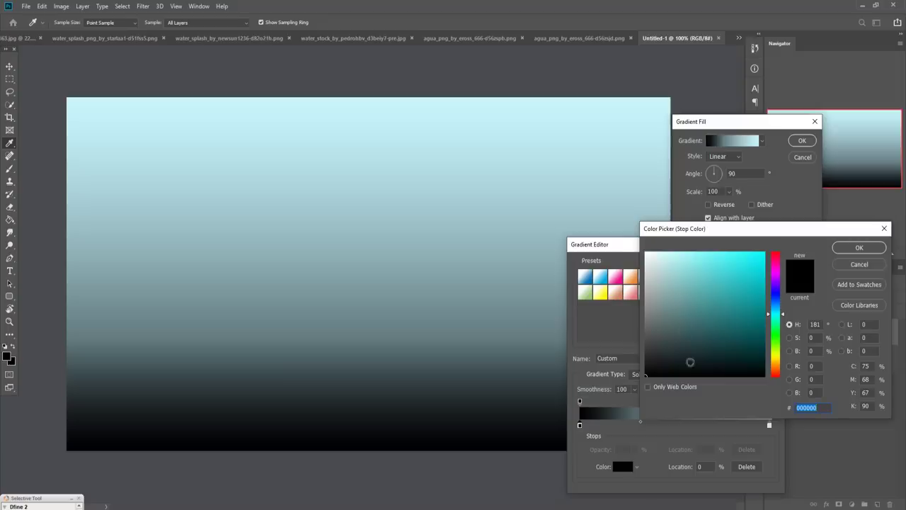
pyautogui.click(686, 330)
pyautogui.moveTo(686, 330)
pyautogui.mouseDown()
pyautogui.moveTo(692, 319)
pyautogui.moveTo(699, 340)
pyautogui.mouseUp()
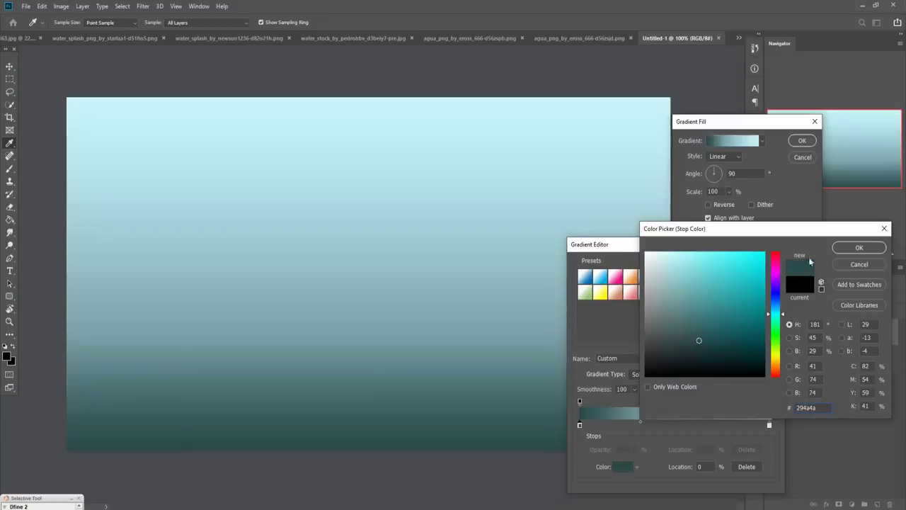
pyautogui.click(857, 248)
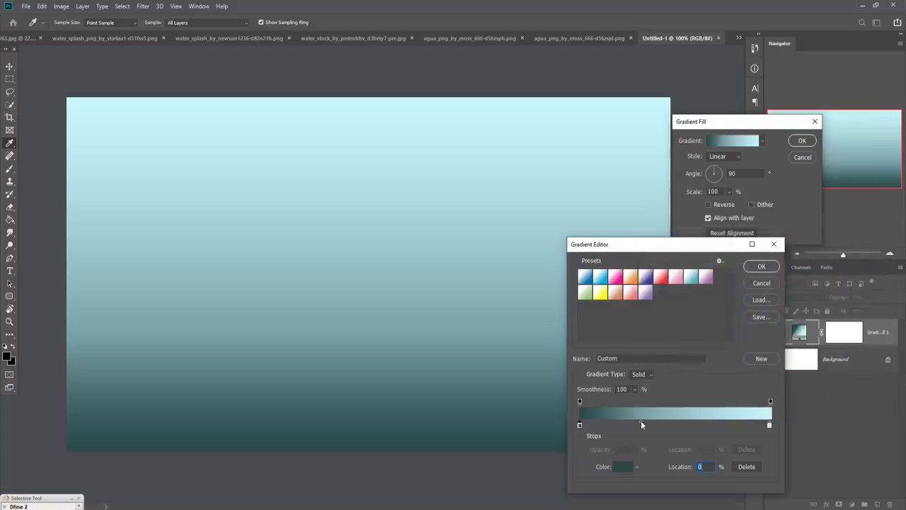
# Move the gradient midpoint to 47% and lighten the bottom stop to 355d5d.
pyautogui.moveTo(640, 421); pyautogui.dragTo(659, 421)
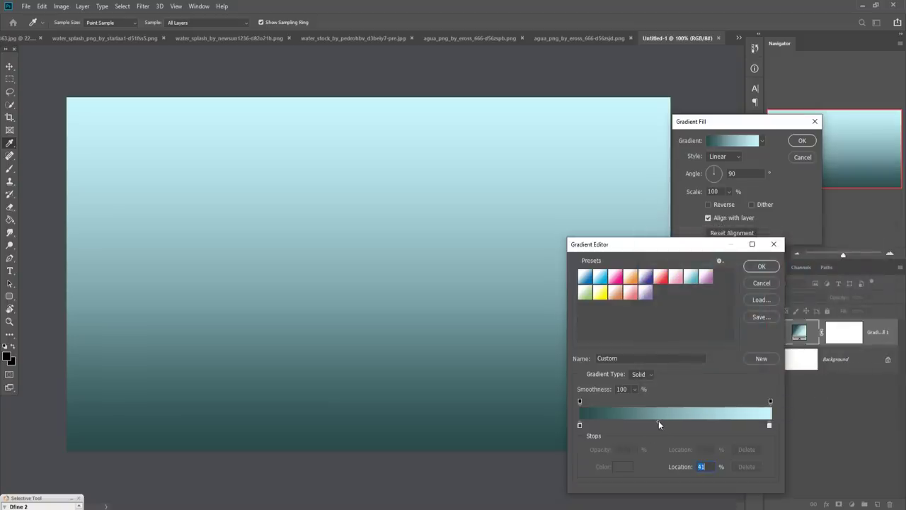
pyautogui.moveTo(658, 422); pyautogui.dragTo(669, 423)
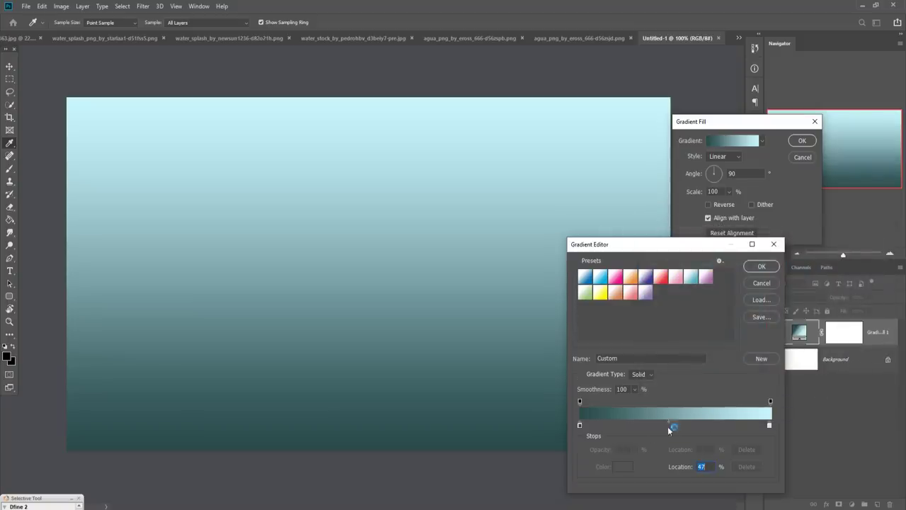
pyautogui.moveTo(580, 425)
pyautogui.mouseDown()
pyautogui.moveTo(601, 424)
pyautogui.moveTo(574, 430)
pyautogui.moveTo(585, 428)
pyautogui.mouseUp()
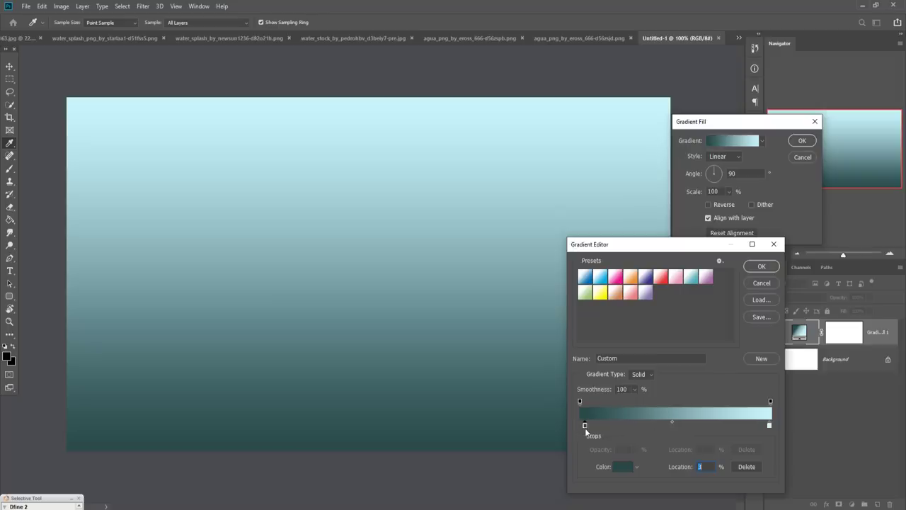
pyautogui.click(622, 468)
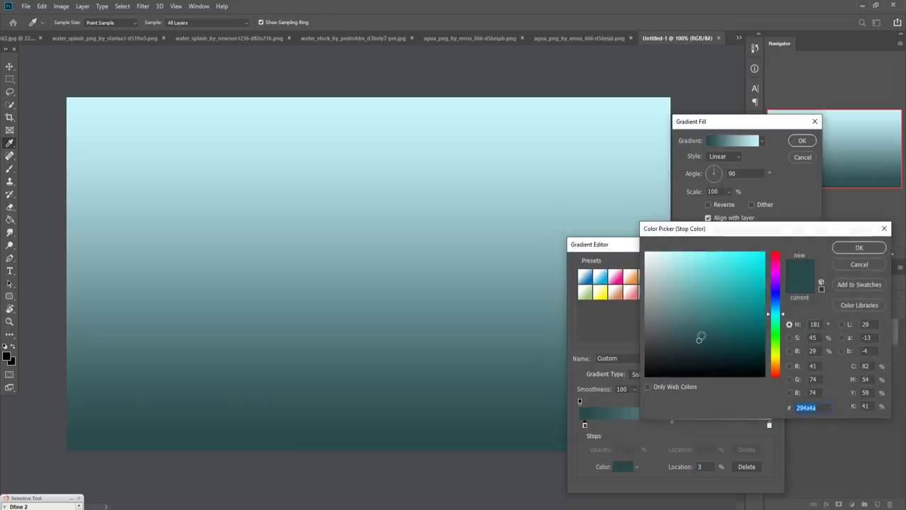
pyautogui.moveTo(700, 338); pyautogui.dragTo(698, 333)
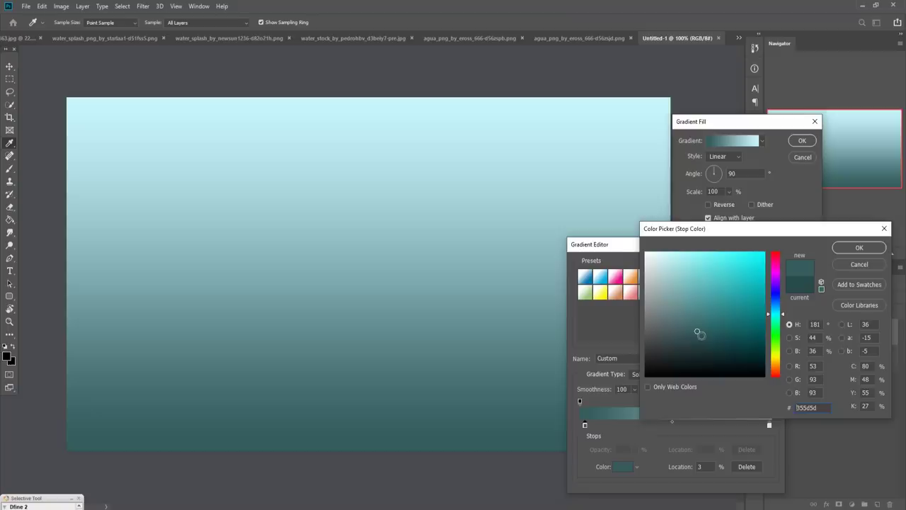
pyautogui.click(853, 250)
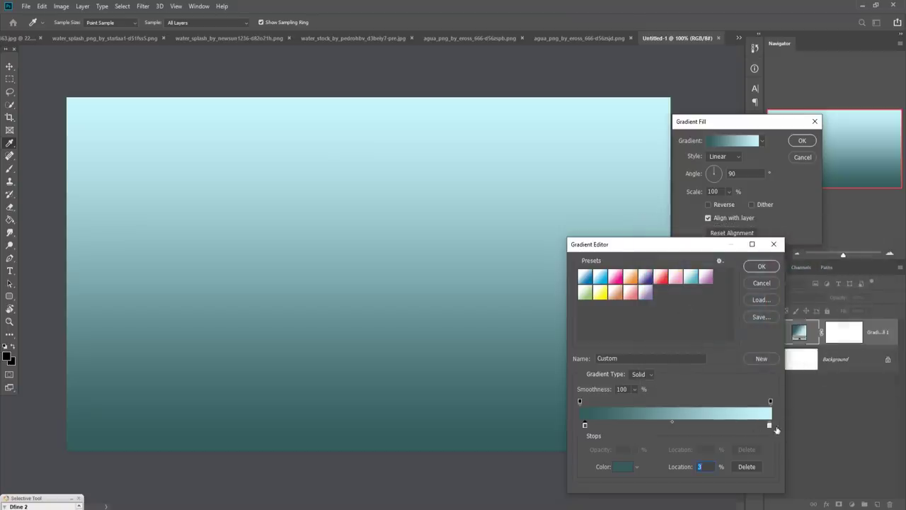
# Set the top stop to light cyan a8f1fd and apply the gradient fill.
pyautogui.click(771, 427)
pyautogui.click(627, 468)
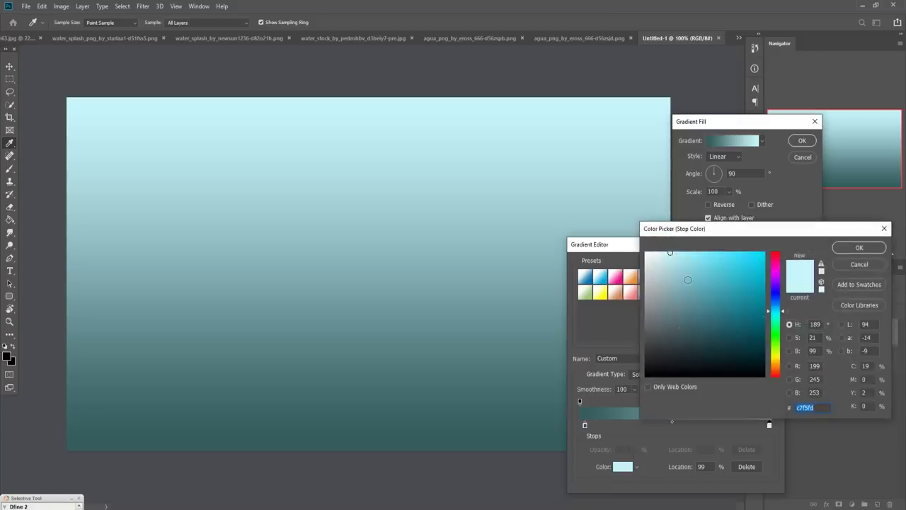
pyautogui.click(691, 268)
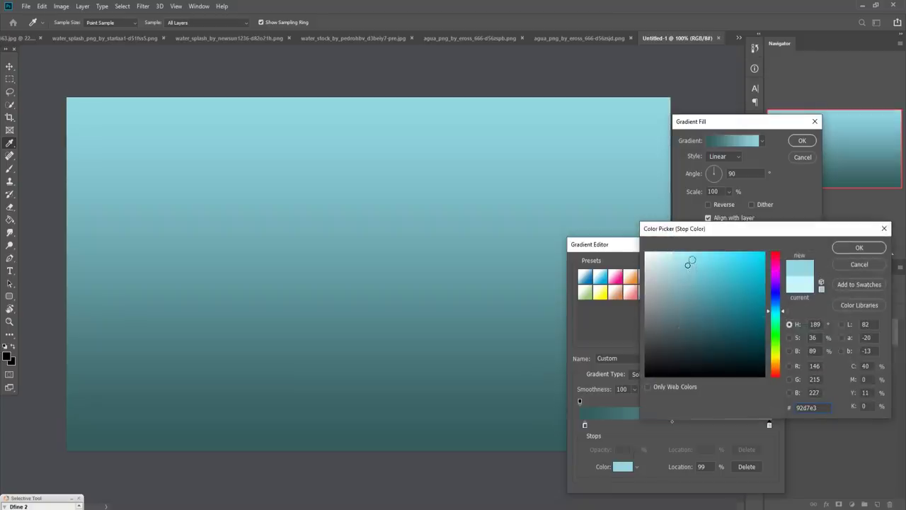
pyautogui.click(688, 257)
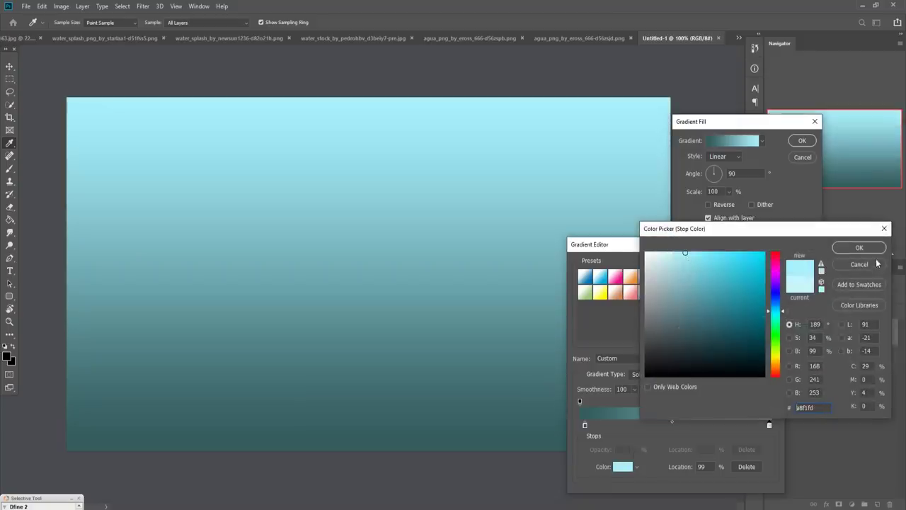
pyautogui.click(859, 247)
pyautogui.click(761, 263)
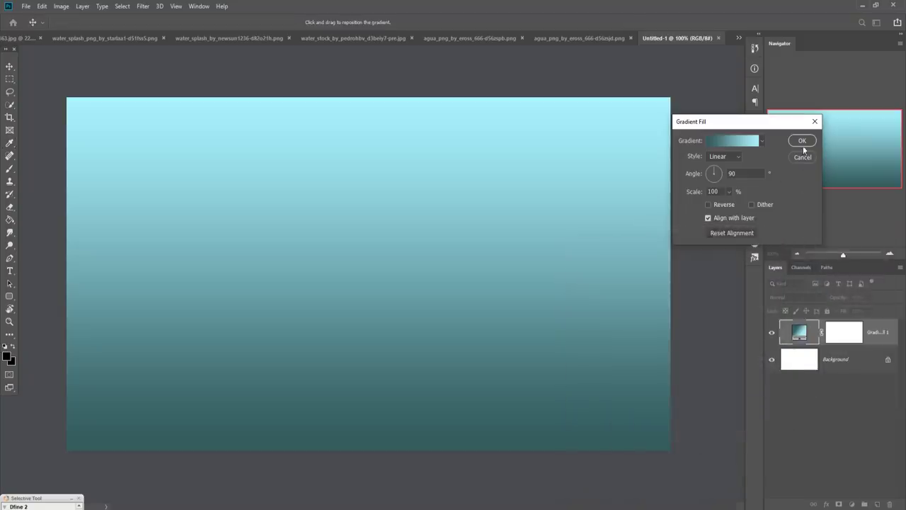
pyautogui.click(802, 141)
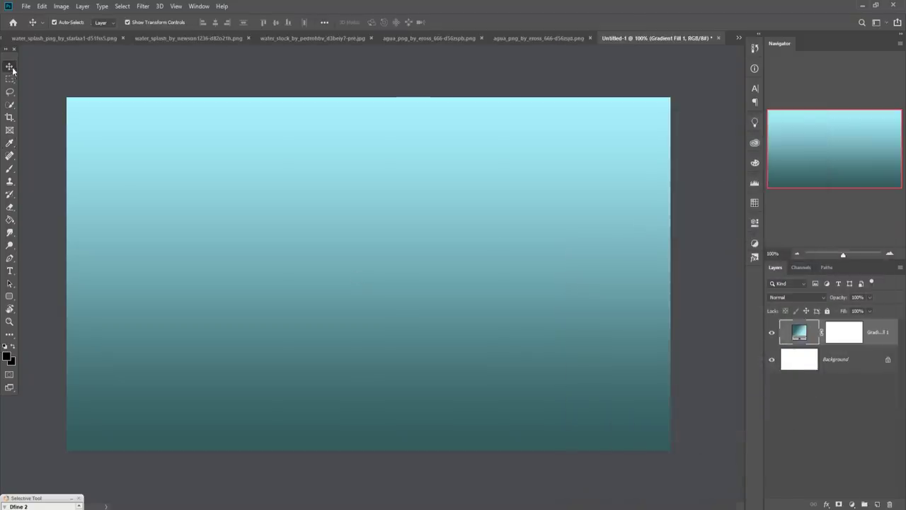
# Copy the selected woman from the portrait photo into the gradient document.
pyautogui.click(739, 38)
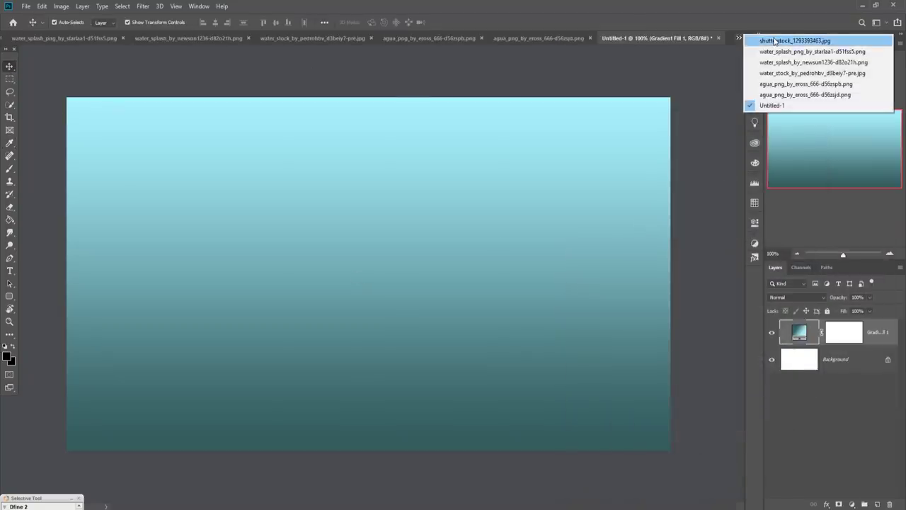
pyautogui.click(775, 41)
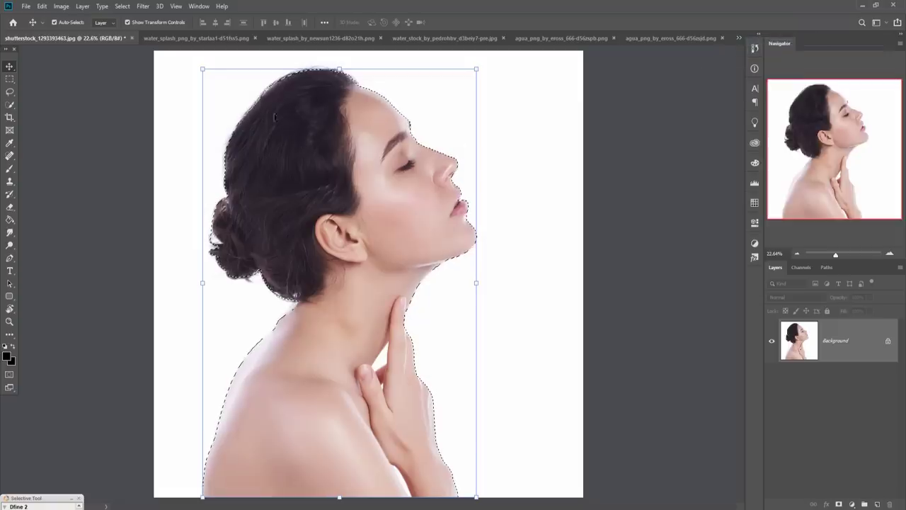
pyautogui.moveTo(42, 38); pyautogui.dragTo(473, 126)
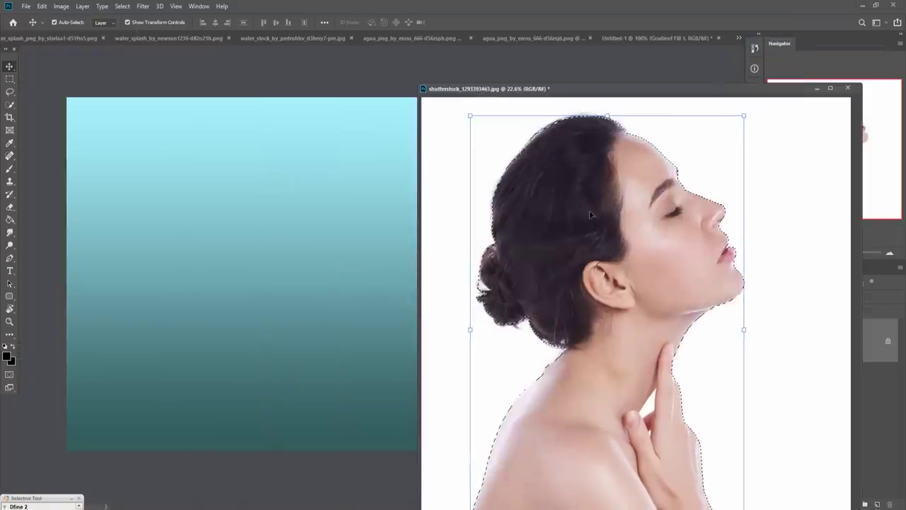
pyautogui.moveTo(541, 254); pyautogui.dragTo(367, 241)
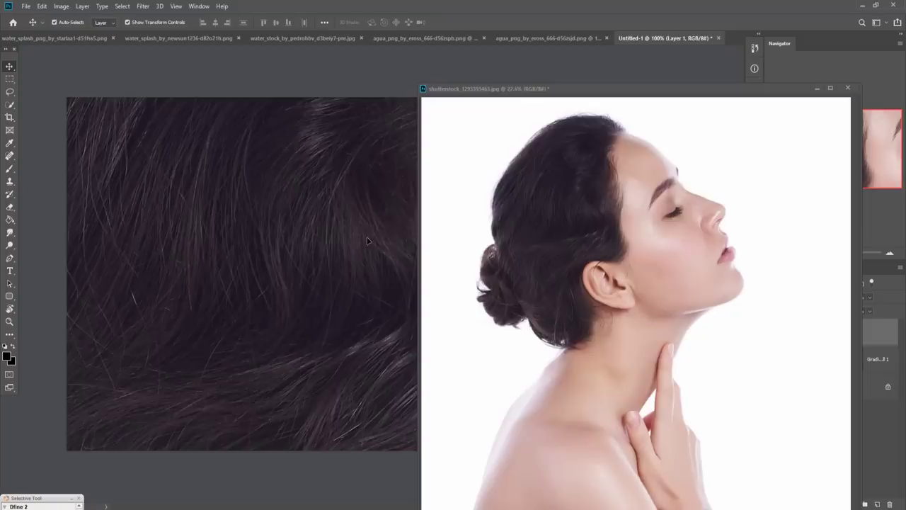
pyautogui.click(848, 88)
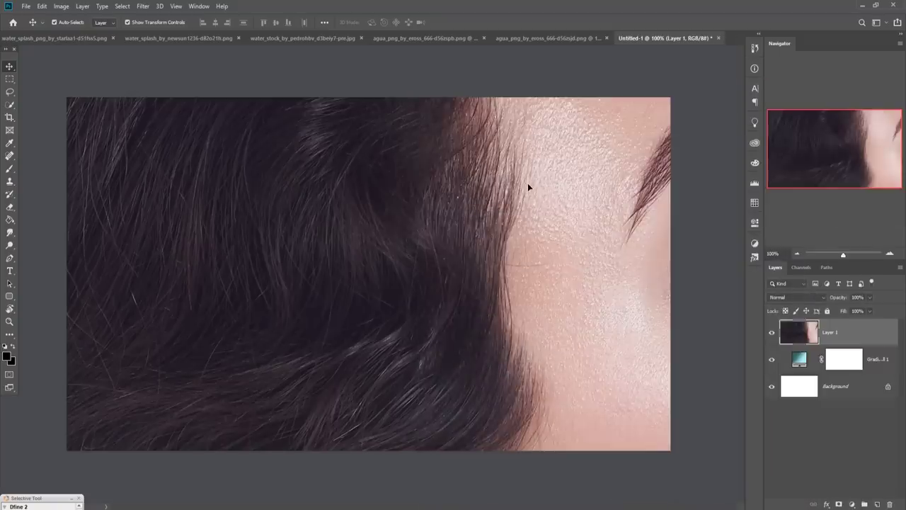
# Scale the woman to fit the canvas, centre her, and flip her horizontally to face left.
pyautogui.hotkey('ctrl', '-')
pyautogui.hotkey('ctrl', '-')
pyautogui.hotkey('ctrl', '-')
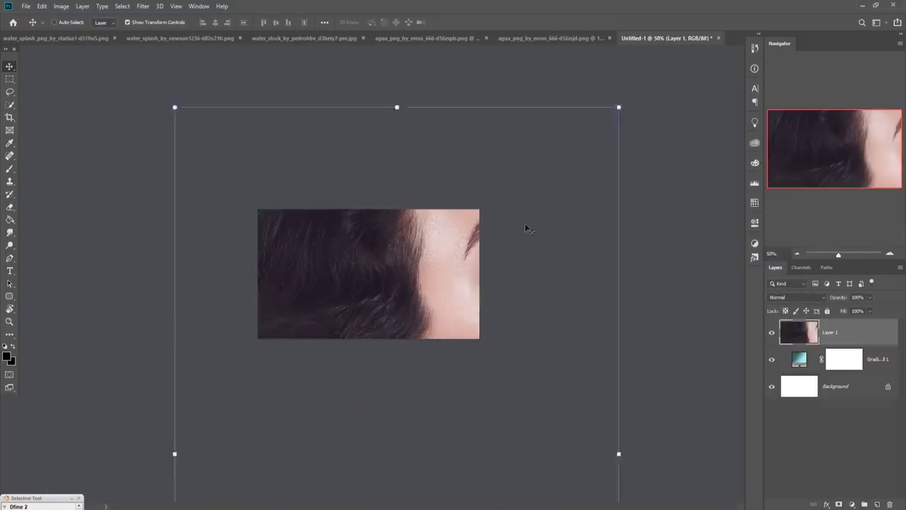
pyautogui.moveTo(395, 124)
pyautogui.mouseDown()
pyautogui.moveTo(395, 464)
pyautogui.moveTo(403, 237)
pyautogui.moveTo(394, 378)
pyautogui.moveTo(354, 267)
pyautogui.moveTo(363, 218)
pyautogui.mouseUp()
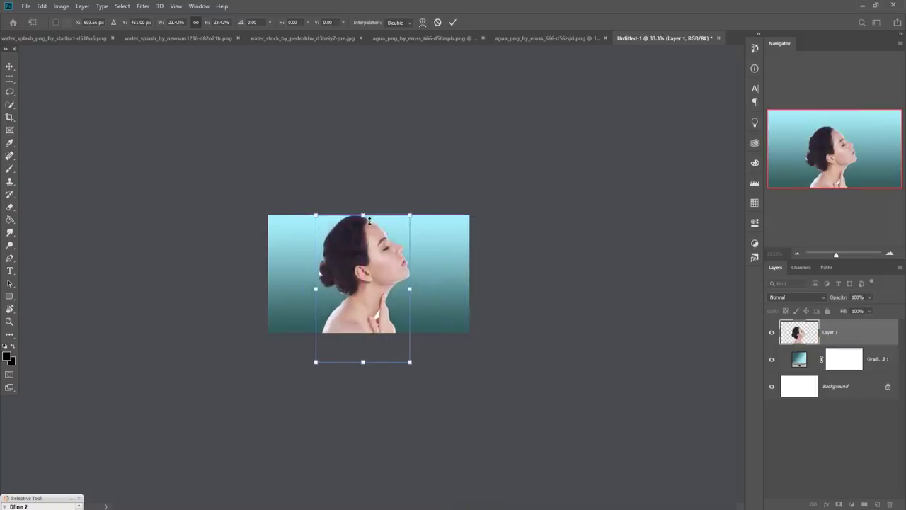
pyautogui.moveTo(369, 256); pyautogui.dragTo(369, 270)
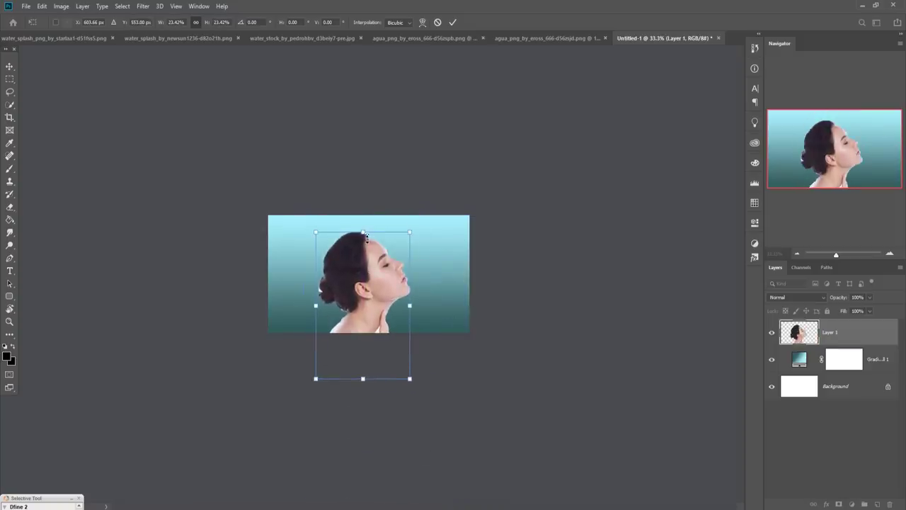
pyautogui.moveTo(367, 237); pyautogui.dragTo(366, 256)
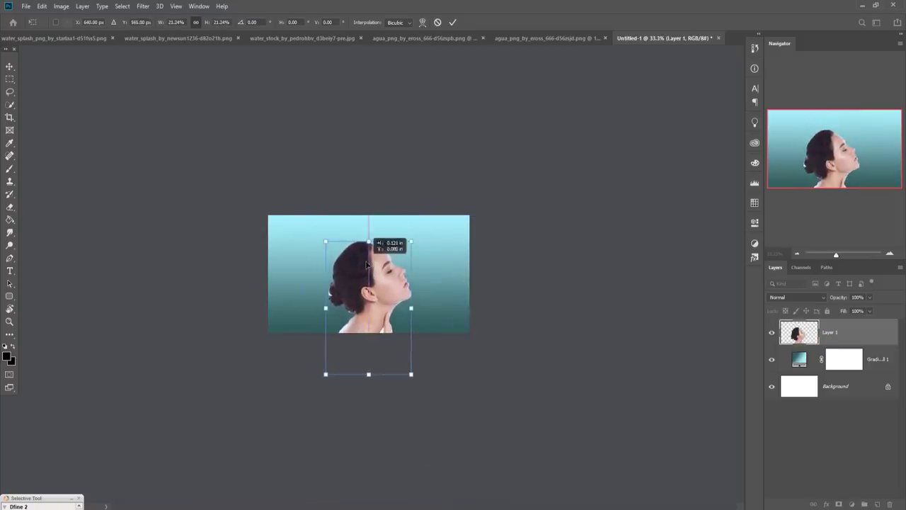
pyautogui.click(453, 22)
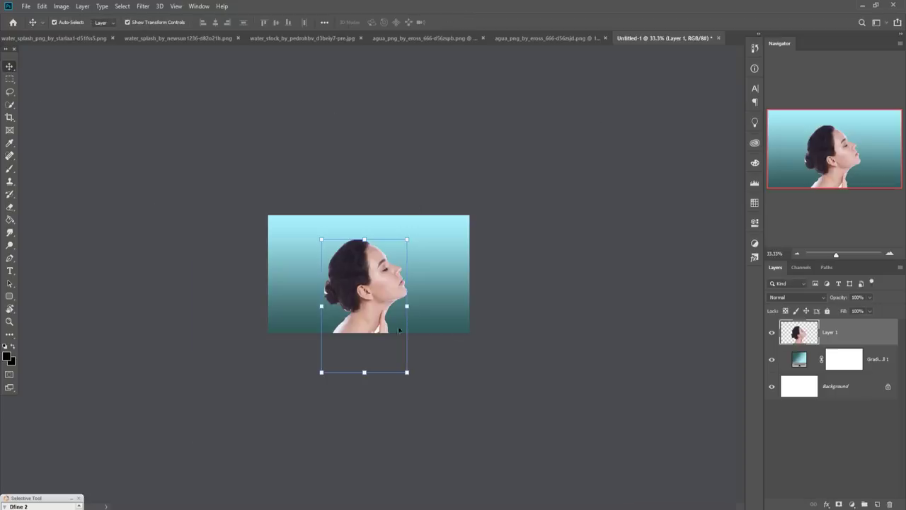
pyautogui.hotkey('ctrl', '+')
pyautogui.hotkey('ctrl', '+')
pyautogui.hotkey('ctrl', '+')
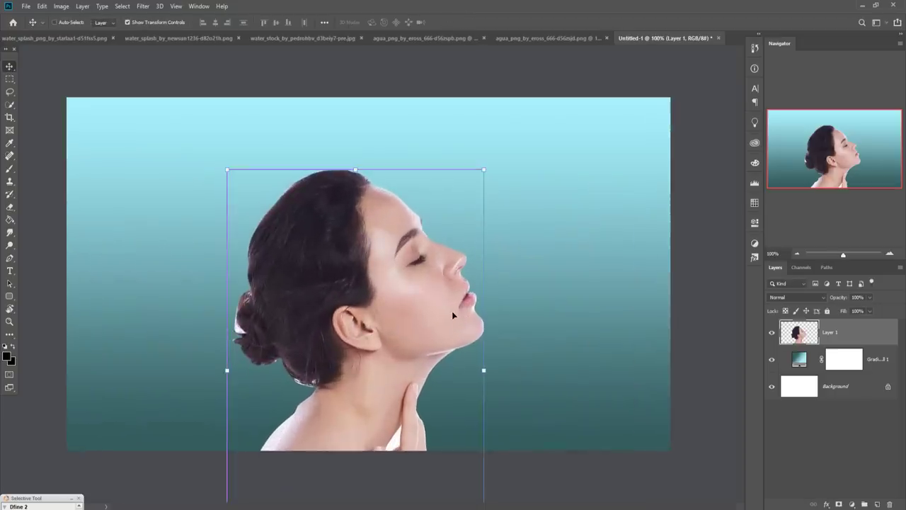
pyautogui.click(41, 7)
pyautogui.moveTo(56, 231)
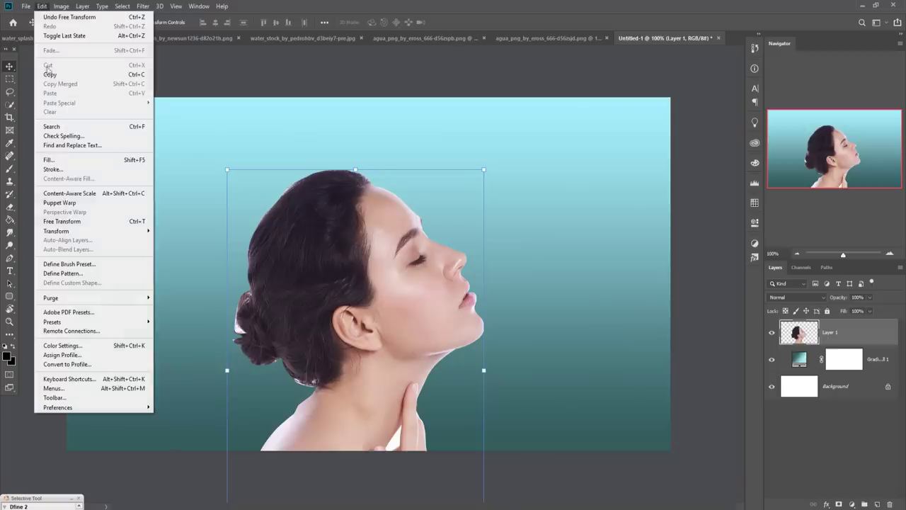
pyautogui.click(179, 341)
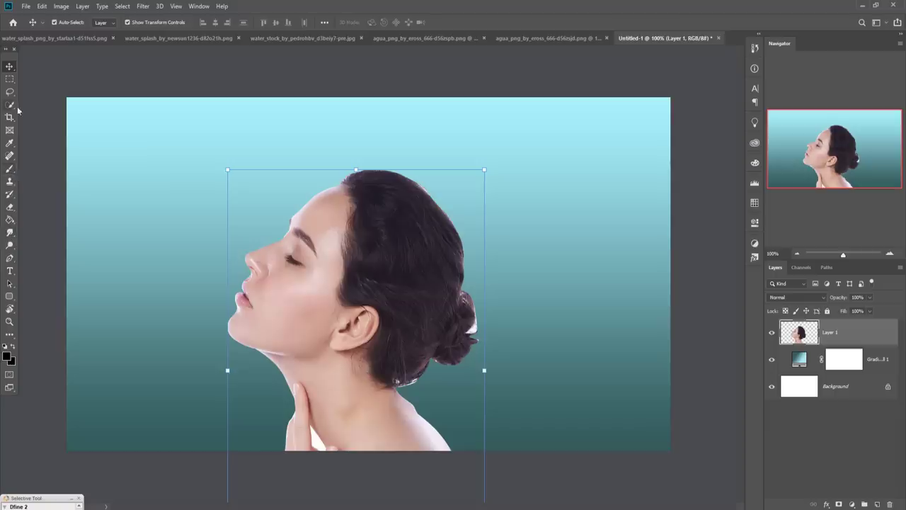
# Start a new pen path at the chin and trace along the jawline toward the ear.
pyautogui.click(10, 261)
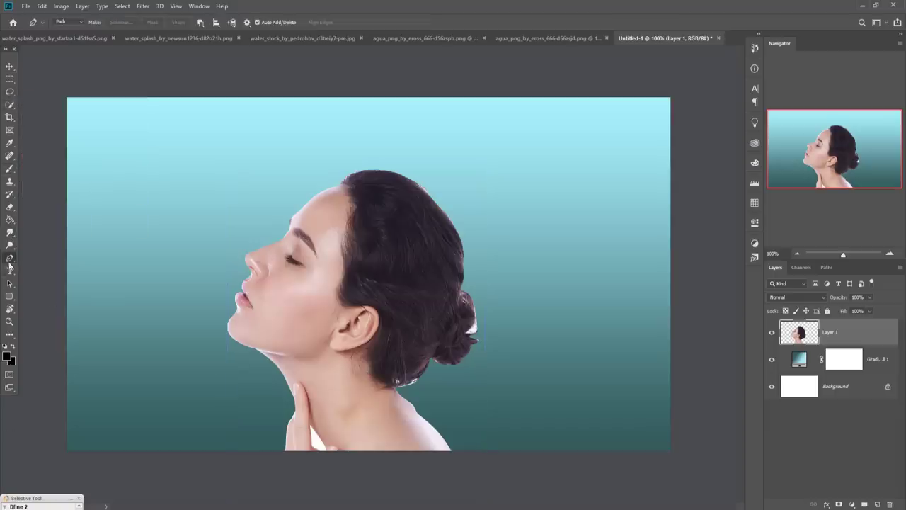
pyautogui.hotkey('ctrl', '+')
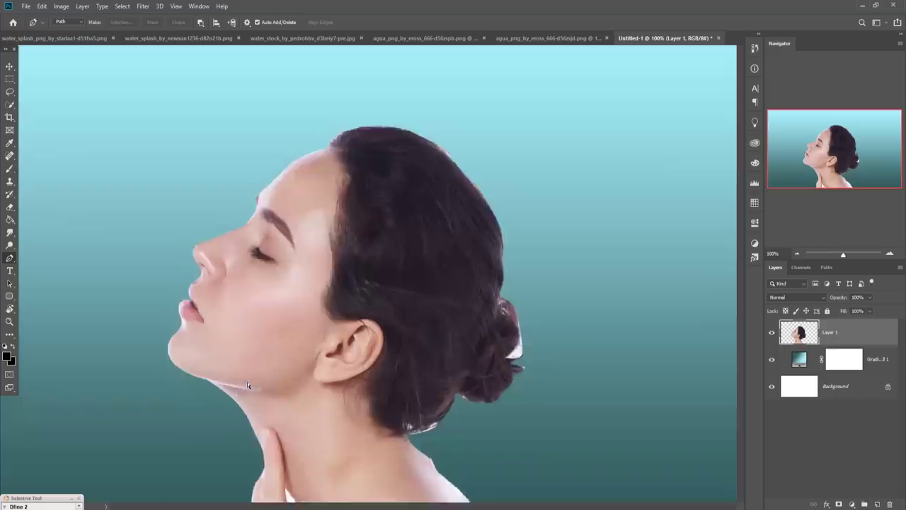
pyautogui.hotkey('ctrl', '+')
pyautogui.moveTo(233, 400); pyautogui.dragTo(362, 172)
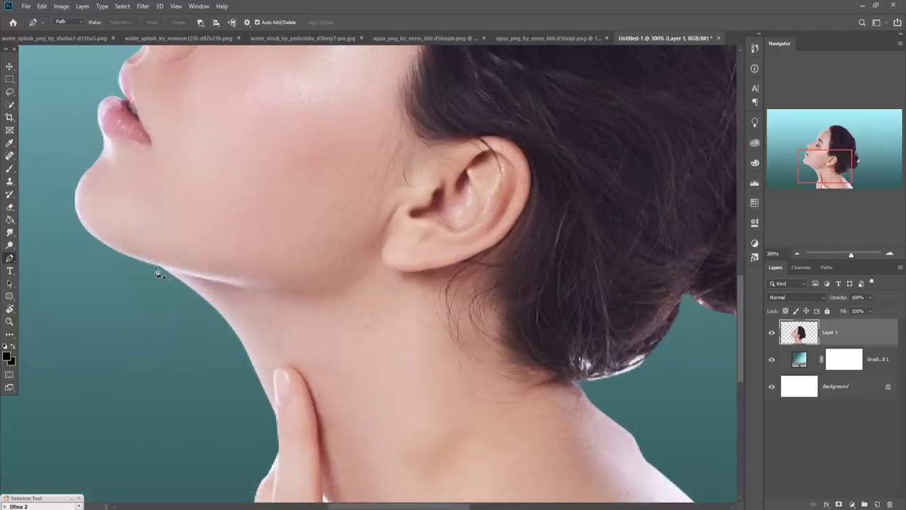
pyautogui.click(153, 269)
pyautogui.click(336, 303)
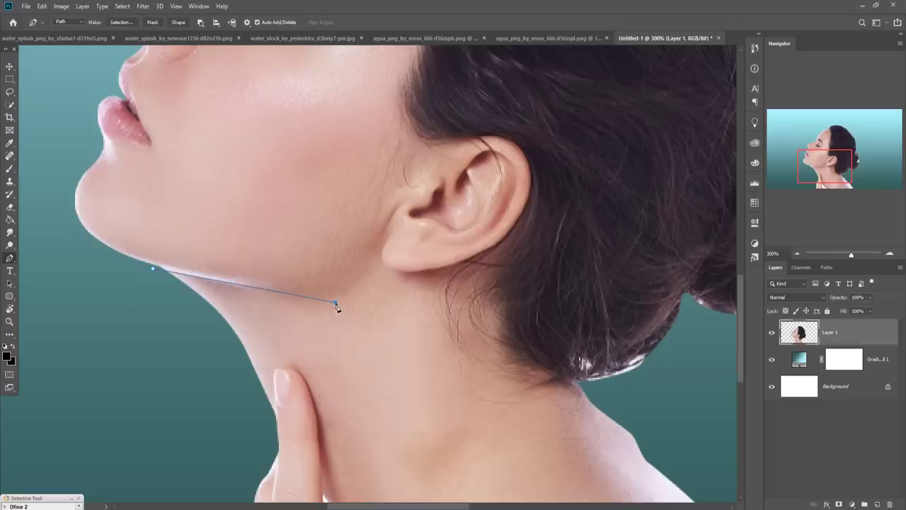
pyautogui.click(238, 286)
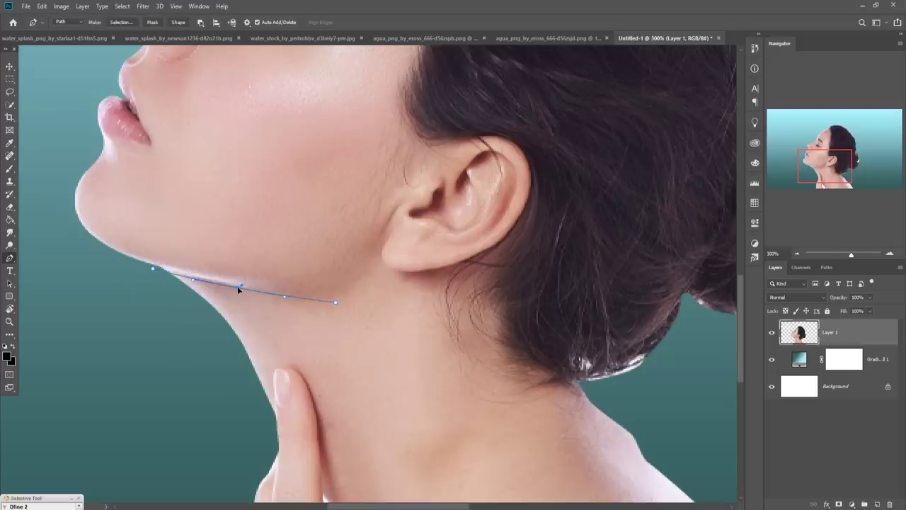
pyautogui.click(360, 293)
pyautogui.click(387, 277)
pyautogui.moveTo(389, 281); pyautogui.dragTo(346, 294)
# Continue the path behind and over the ear up to the hairline.
pyautogui.click(468, 222)
pyautogui.click(473, 191)
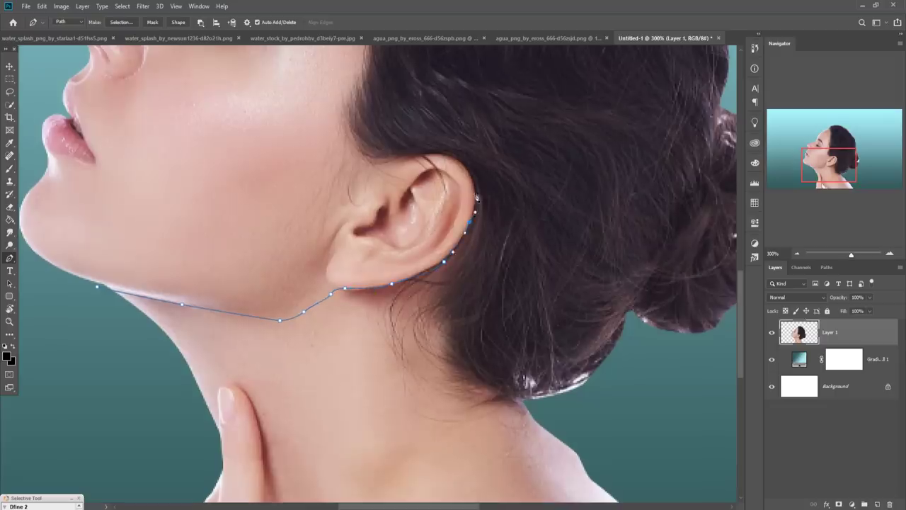
pyautogui.click(462, 165)
pyautogui.click(440, 156)
pyautogui.click(402, 159)
pyautogui.click(352, 157)
pyautogui.click(339, 117)
pyautogui.scroll(3, 357, 92)
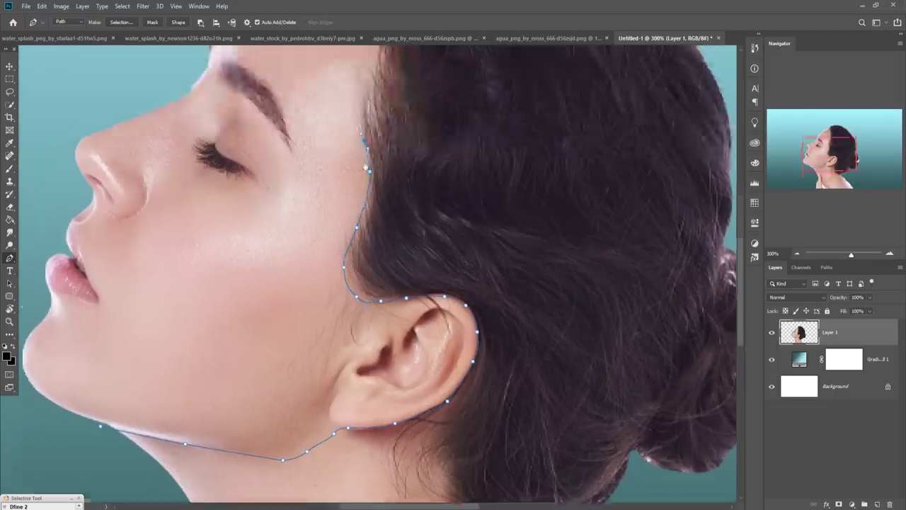
pyautogui.scroll(5, 358, 213)
# Trace over the top and back of the head, then close the path at the jaw.
pyautogui.click(345, 239)
pyautogui.scroll(3, 358, 212)
pyautogui.click(353, 262)
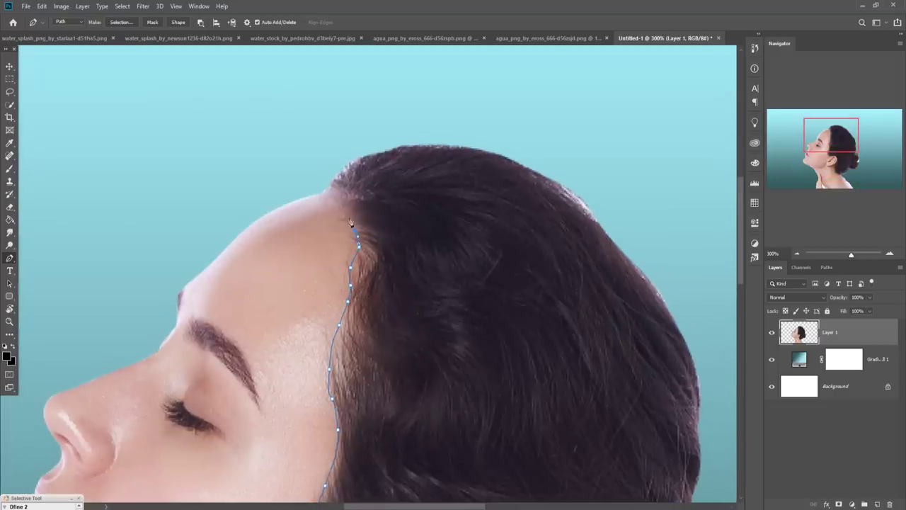
pyautogui.click(329, 161)
pyautogui.click(415, 135)
pyautogui.scroll(-3, 495, 283)
pyautogui.click(556, 385)
pyautogui.hotkey('ctrl', '1')
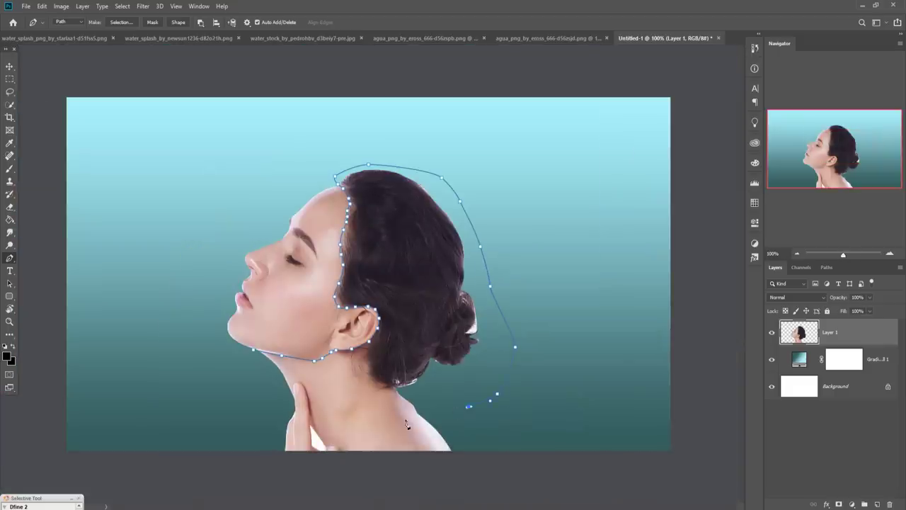
pyautogui.click(249, 373)
# Select everything outside the face path and delete the hair, neck and shoulders, then deselect.
pyautogui.rightClick(493, 324)
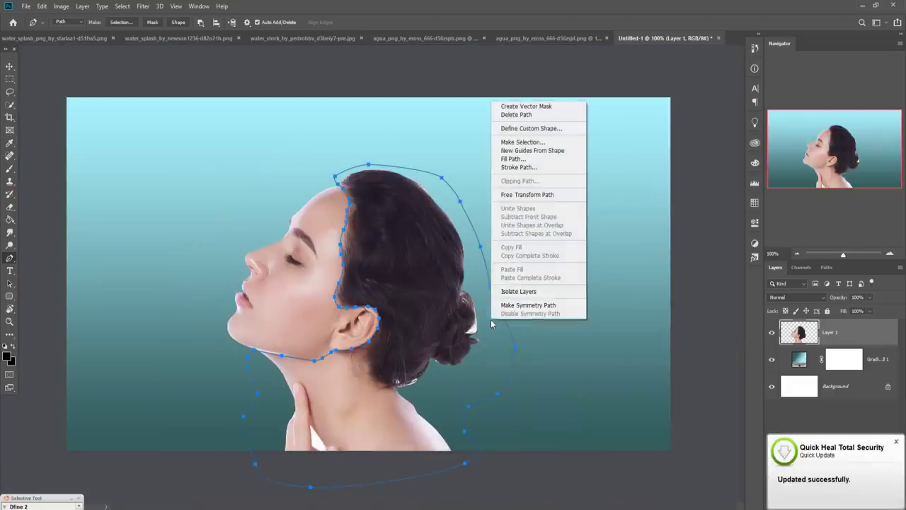
pyautogui.click(508, 142)
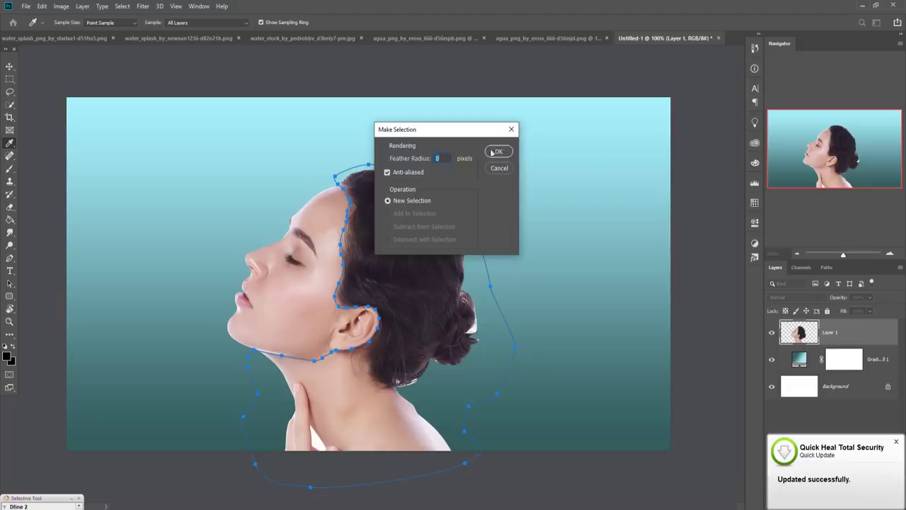
pyautogui.click(496, 153)
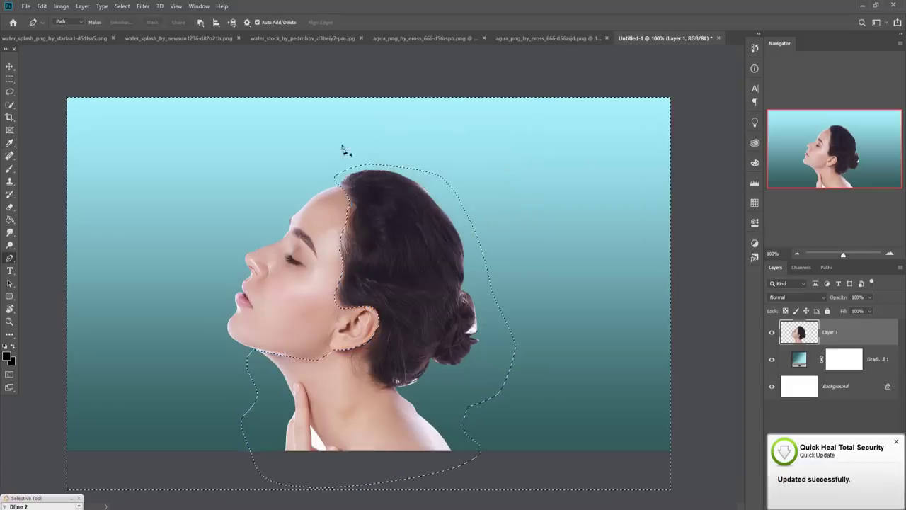
pyautogui.click(121, 6)
pyautogui.click(149, 45)
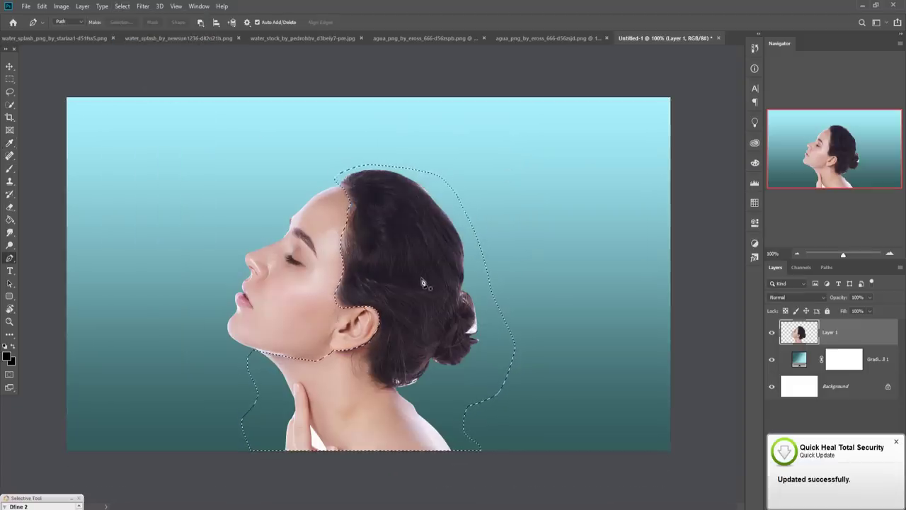
pyautogui.press('Delete')
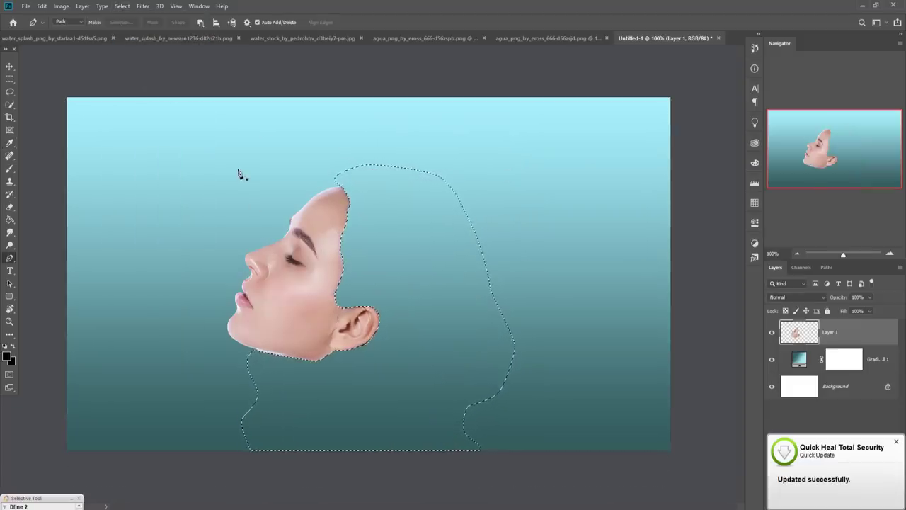
pyautogui.click(122, 6)
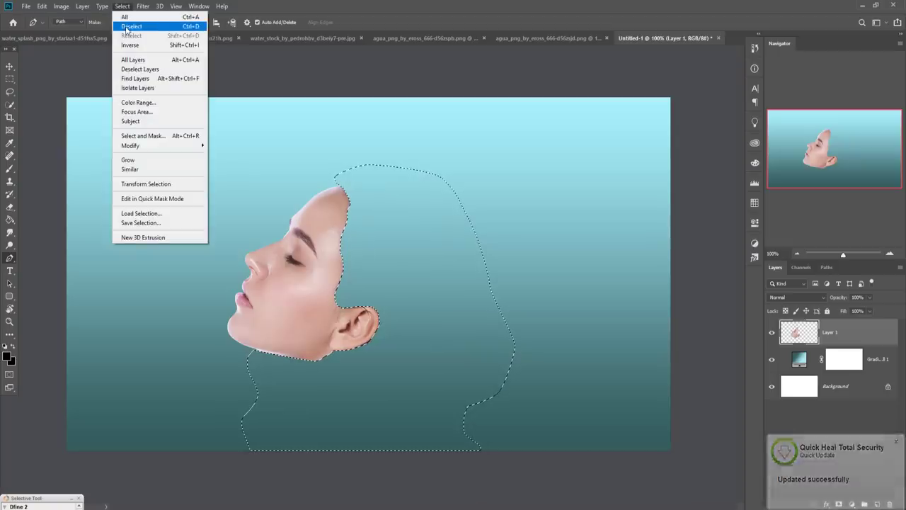
pyautogui.click(127, 28)
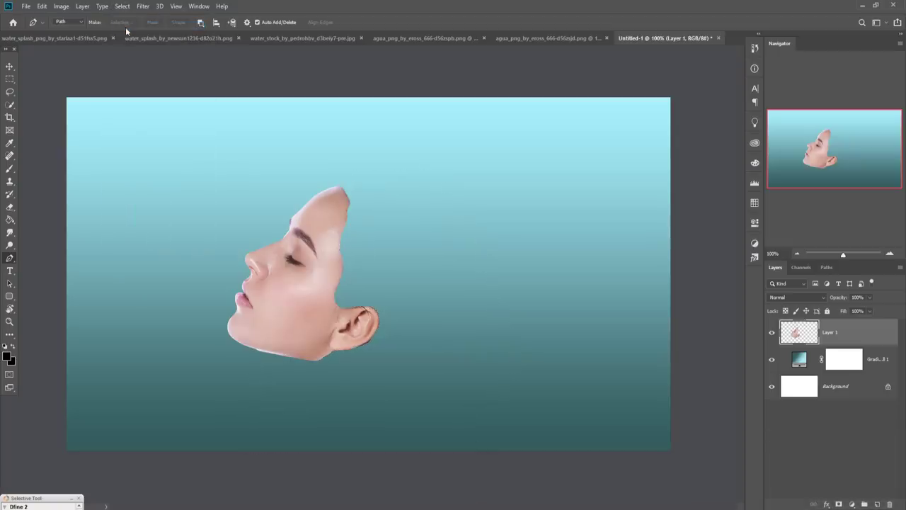
pyautogui.click(9, 66)
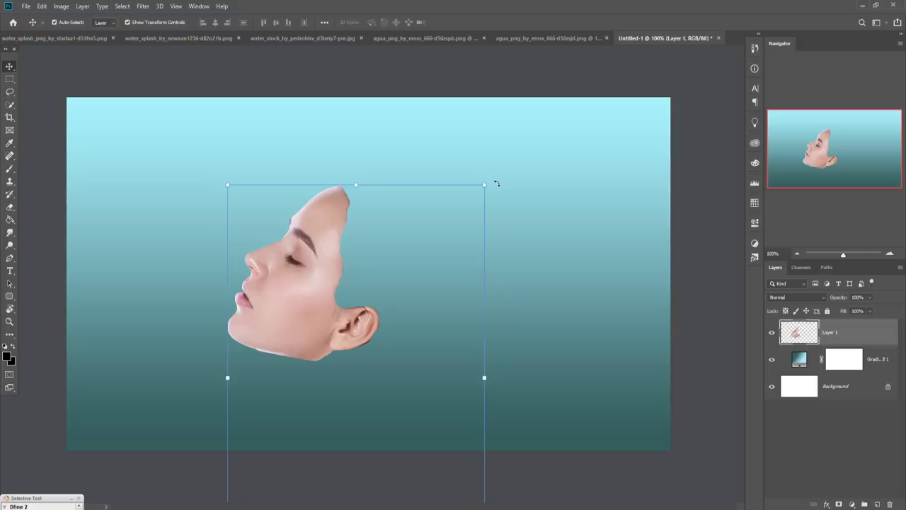
# Rotate the face about -20°, nudge it up and right, and set a 200 px eraser.
pyautogui.moveTo(496, 183); pyautogui.dragTo(444, 139)
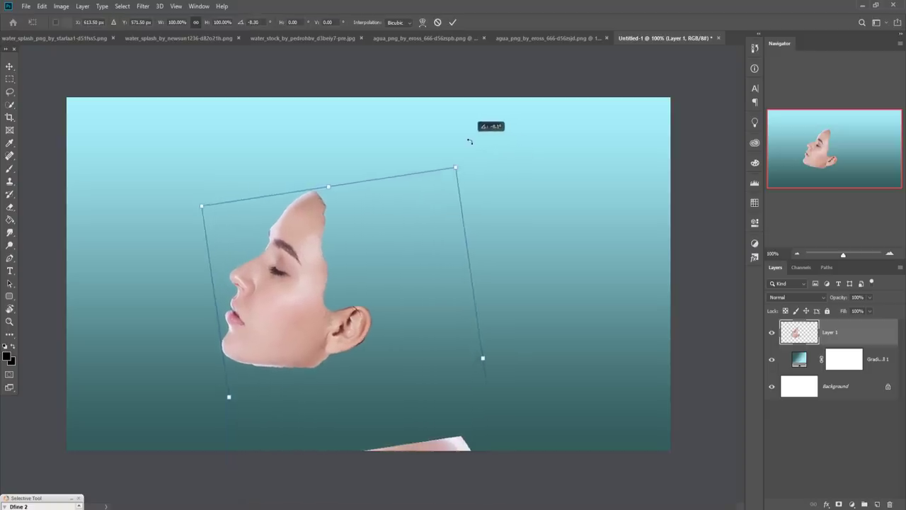
pyautogui.moveTo(445, 140); pyautogui.dragTo(423, 137)
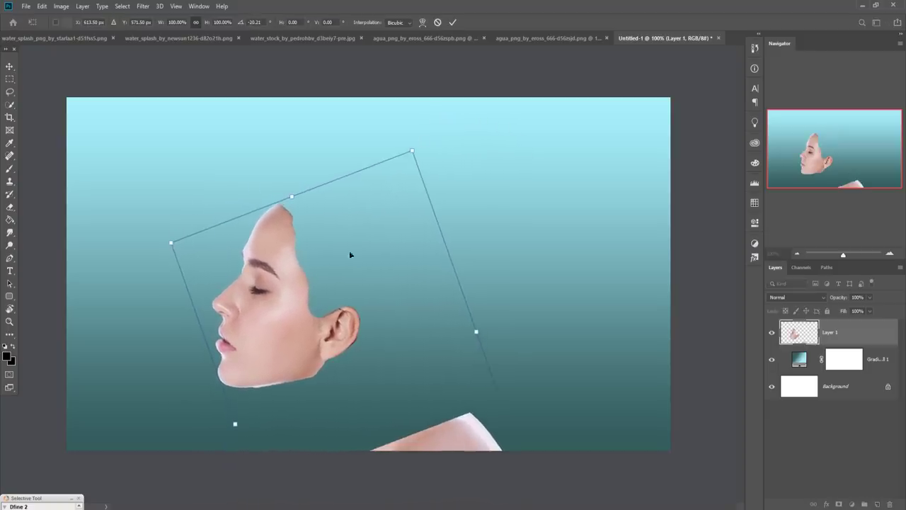
pyautogui.moveTo(331, 330); pyautogui.dragTo(344, 320)
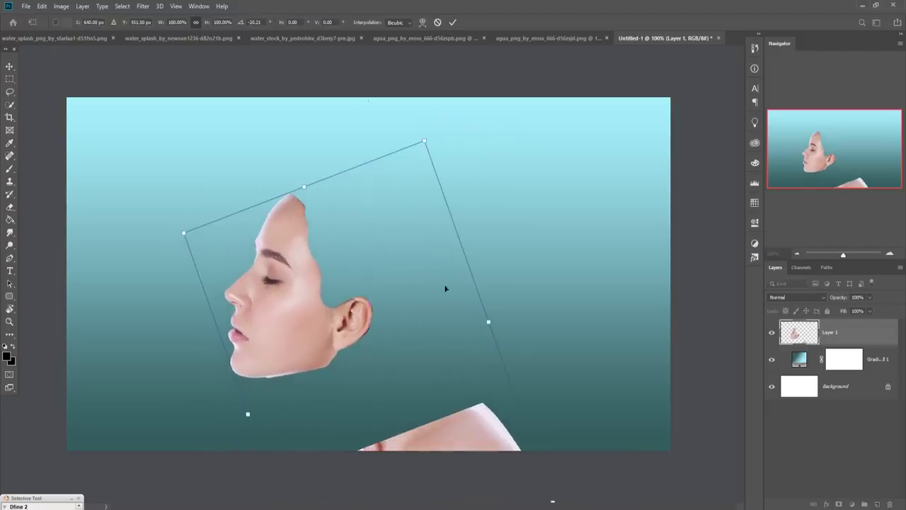
pyautogui.click(452, 22)
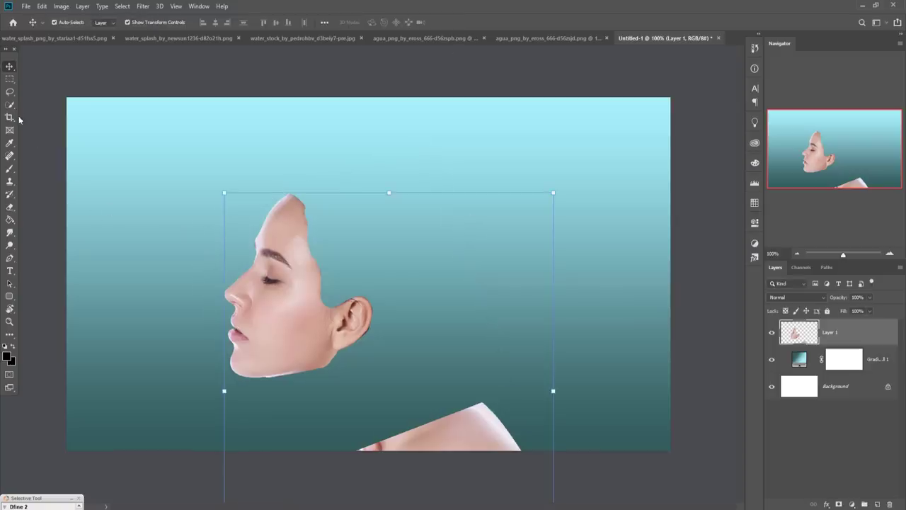
pyautogui.click(10, 207)
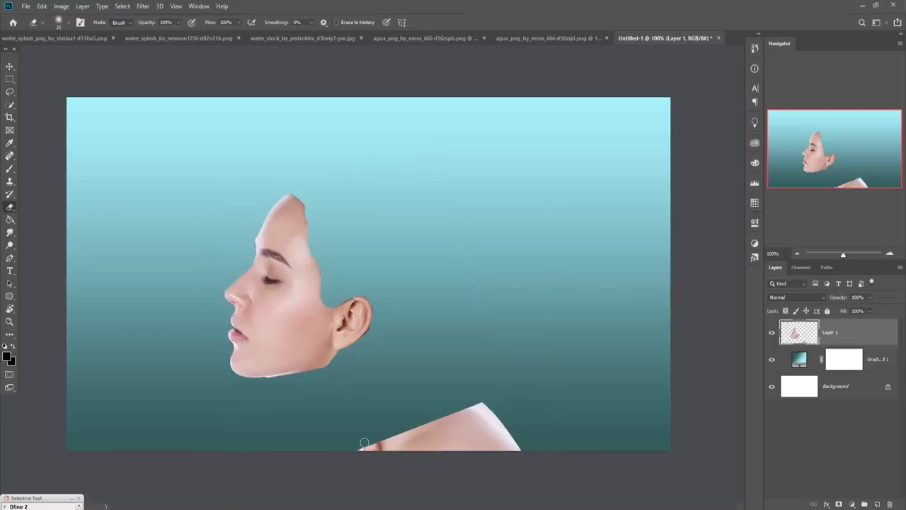
pyautogui.press(']')
pyautogui.press(']')
pyautogui.press(']')
pyautogui.click(10, 66)
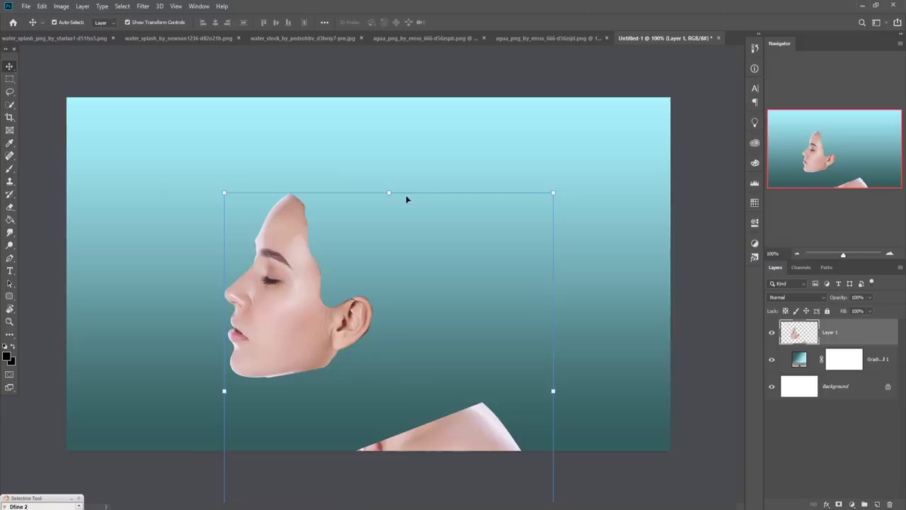
# Enlarge the layer to about 122%, move it up, and erase the hand and shoulder piece.
pyautogui.moveTo(397, 193)
pyautogui.mouseDown()
pyautogui.moveTo(394, 304)
pyautogui.moveTo(372, 163)
pyautogui.mouseUp()
pyautogui.moveTo(482, 386); pyautogui.dragTo(581, 505)
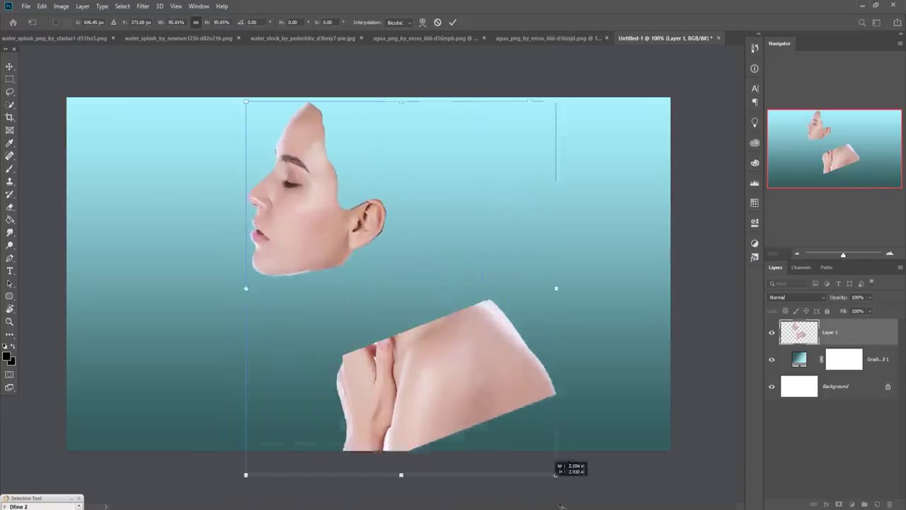
pyautogui.moveTo(520, 396); pyautogui.dragTo(455, 306)
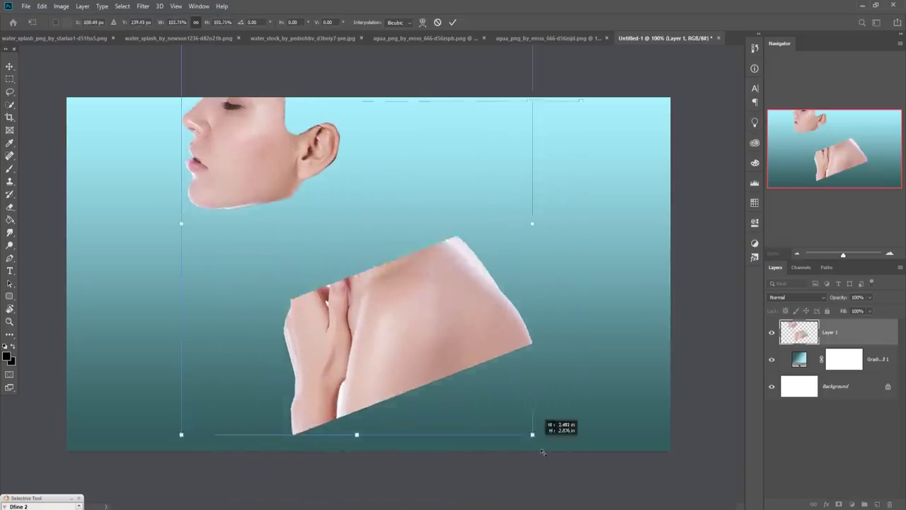
pyautogui.moveTo(528, 421); pyautogui.dragTo(583, 491)
pyautogui.moveTo(485, 373); pyautogui.dragTo(471, 266)
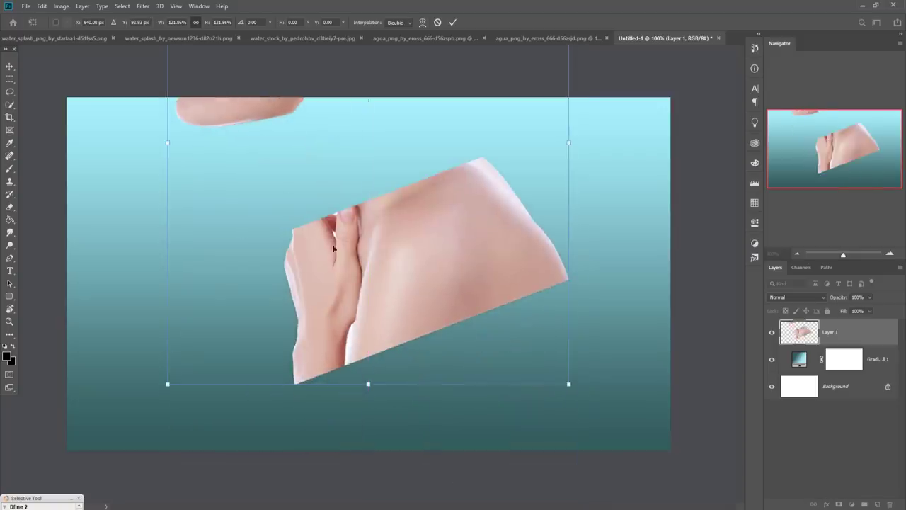
pyautogui.click(12, 207)
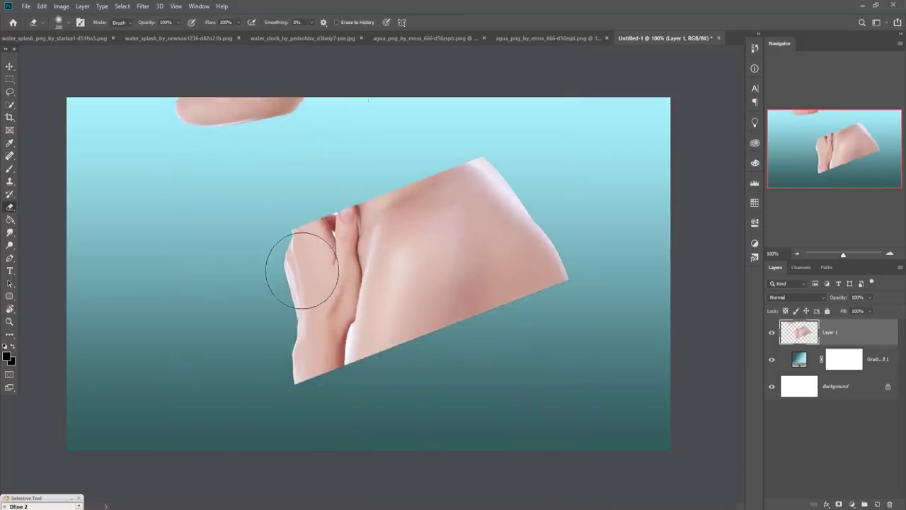
pyautogui.moveTo(299, 269)
pyautogui.mouseDown()
pyautogui.moveTo(590, 187)
pyautogui.moveTo(396, 297)
pyautogui.moveTo(425, 354)
pyautogui.mouseUp()
pyautogui.moveTo(297, 378); pyautogui.dragTo(567, 275)
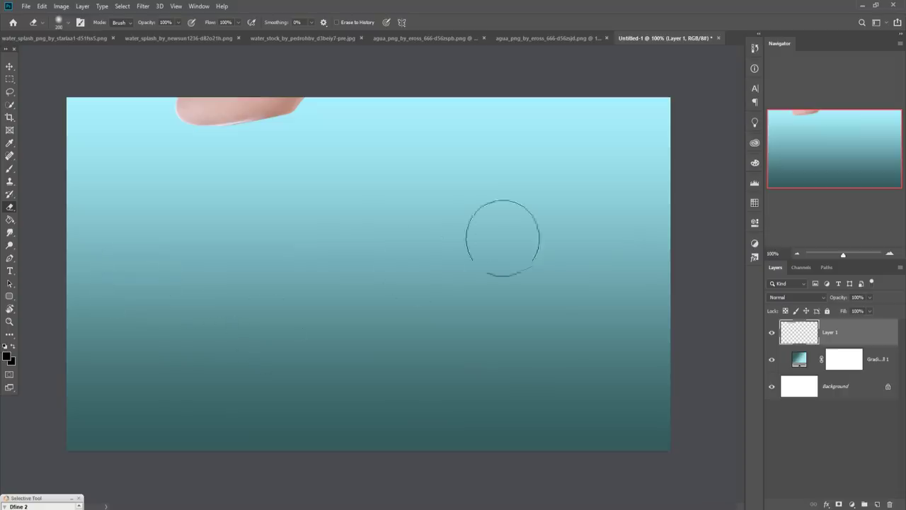
# Set the face to about 103.6% scale, -6.62° tilt, shifted right, and commit.
pyautogui.click(10, 67)
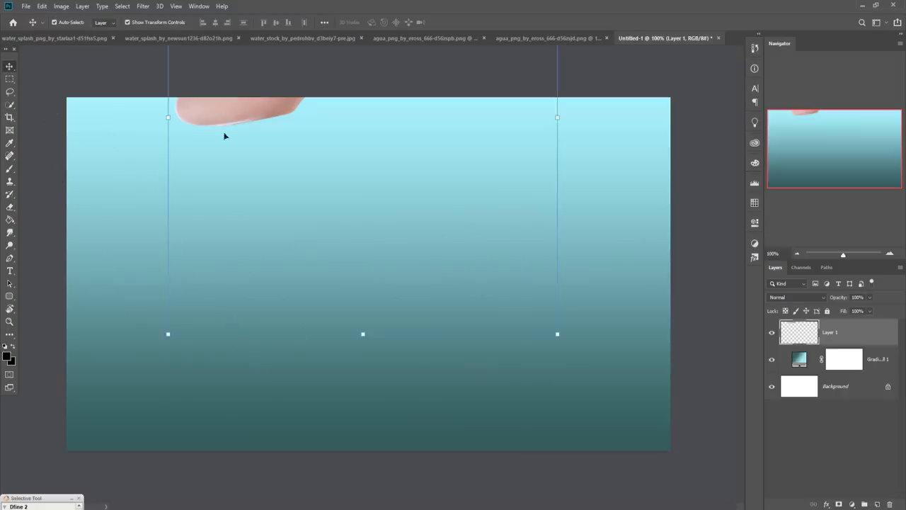
pyautogui.moveTo(224, 135); pyautogui.dragTo(250, 364)
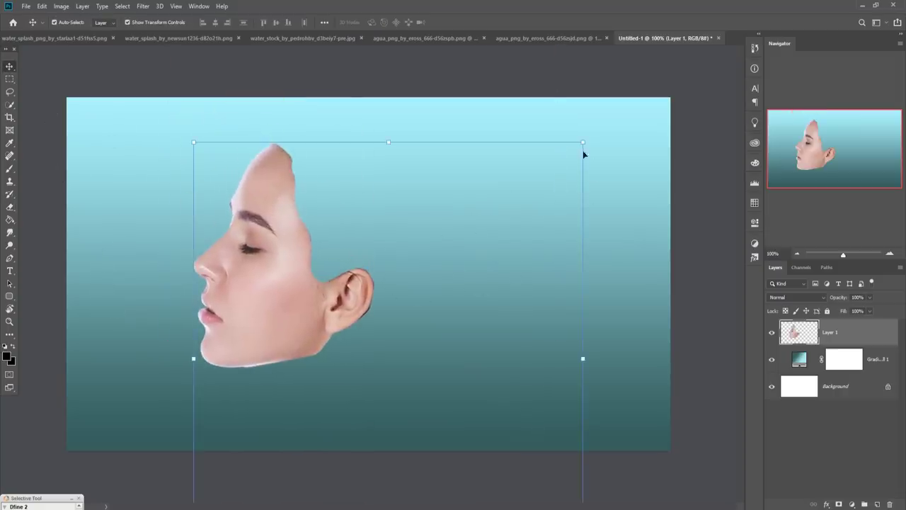
pyautogui.moveTo(585, 148); pyautogui.dragTo(628, 80)
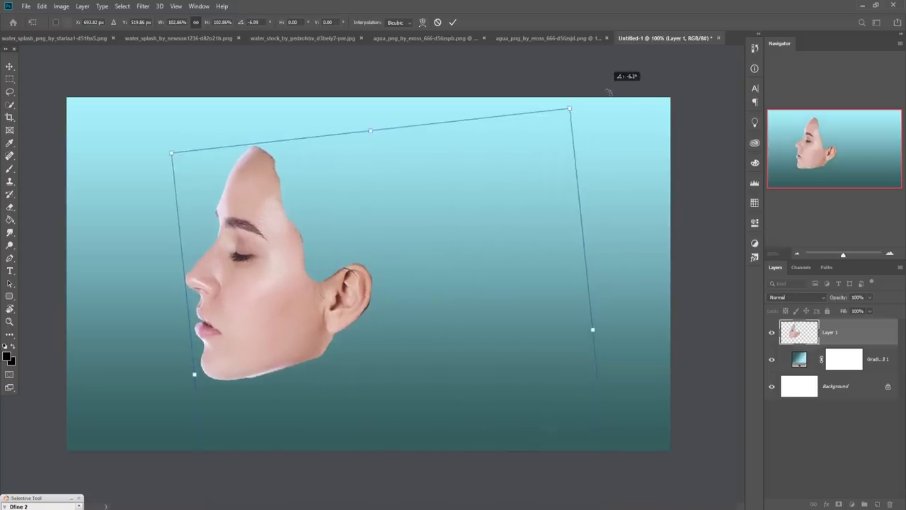
pyautogui.moveTo(232, 380)
pyautogui.mouseDown()
pyautogui.moveTo(281, 361)
pyautogui.moveTo(296, 369)
pyautogui.moveTo(308, 356)
pyautogui.mouseUp()
pyautogui.moveTo(635, 111); pyautogui.dragTo(639, 103)
pyautogui.moveTo(356, 291)
pyautogui.mouseDown()
pyautogui.moveTo(356, 315)
pyautogui.moveTo(358, 306)
pyautogui.mouseUp()
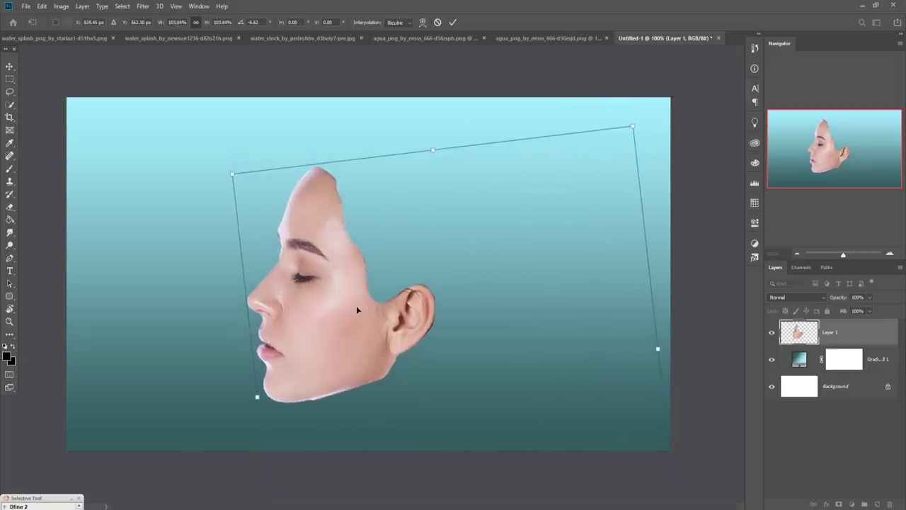
pyautogui.click(454, 22)
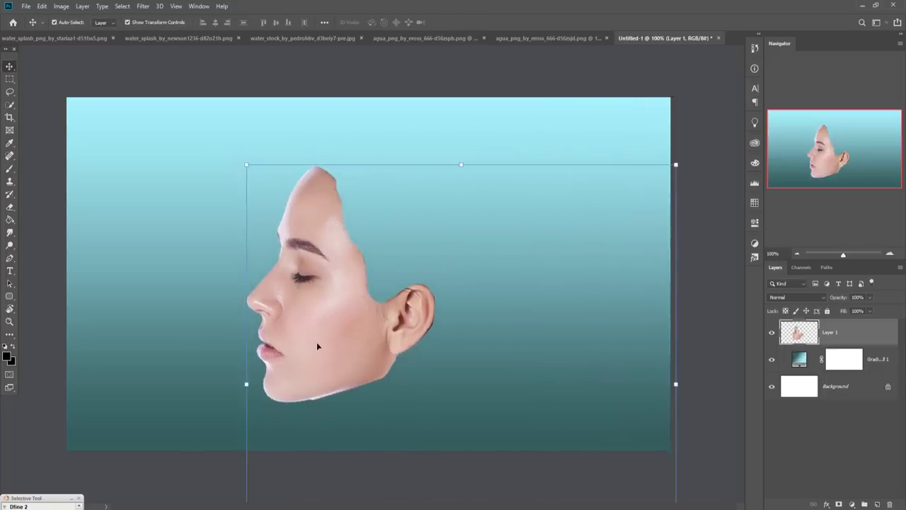
# Duplicate the face layer as Layer 1 copy and hide the original Layer 1.
pyautogui.rightClick(877, 346)
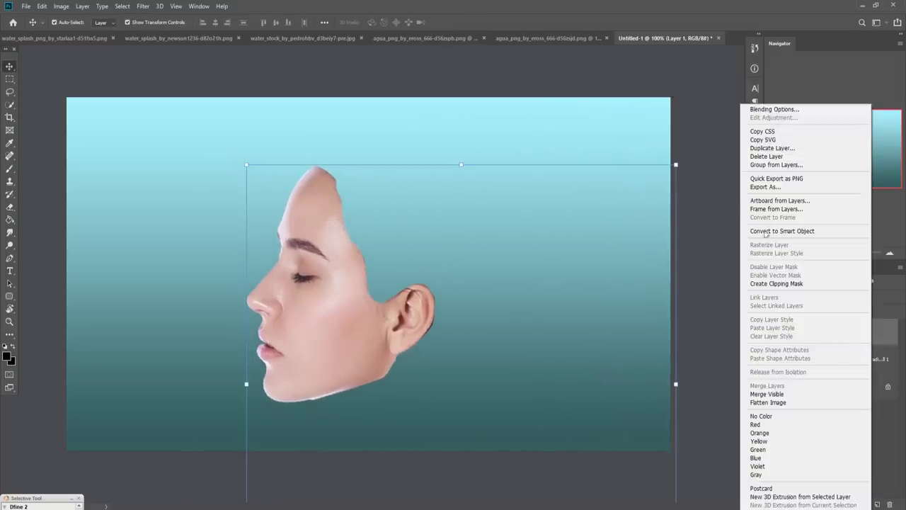
pyautogui.click(766, 149)
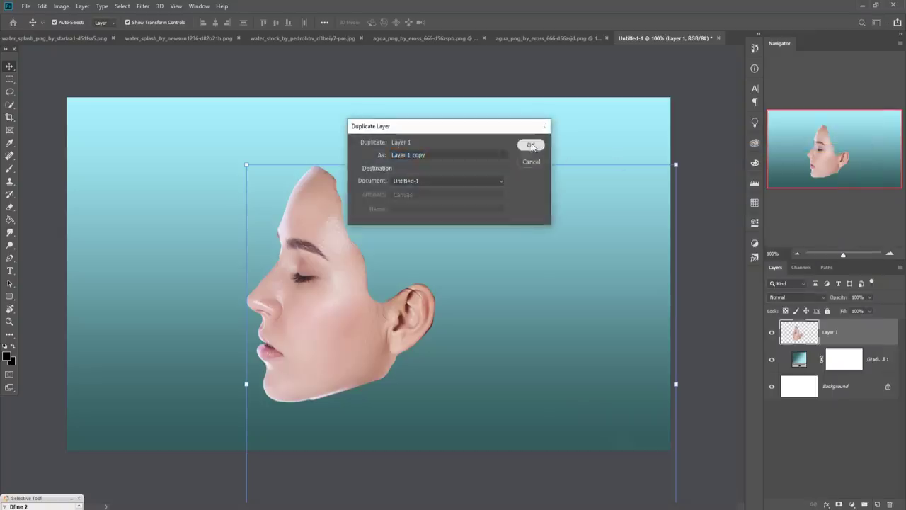
pyautogui.click(533, 147)
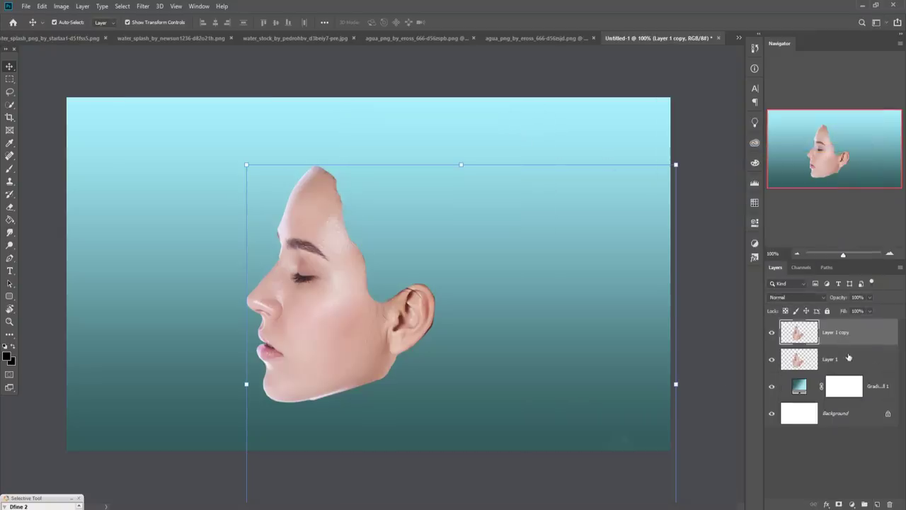
pyautogui.click(771, 359)
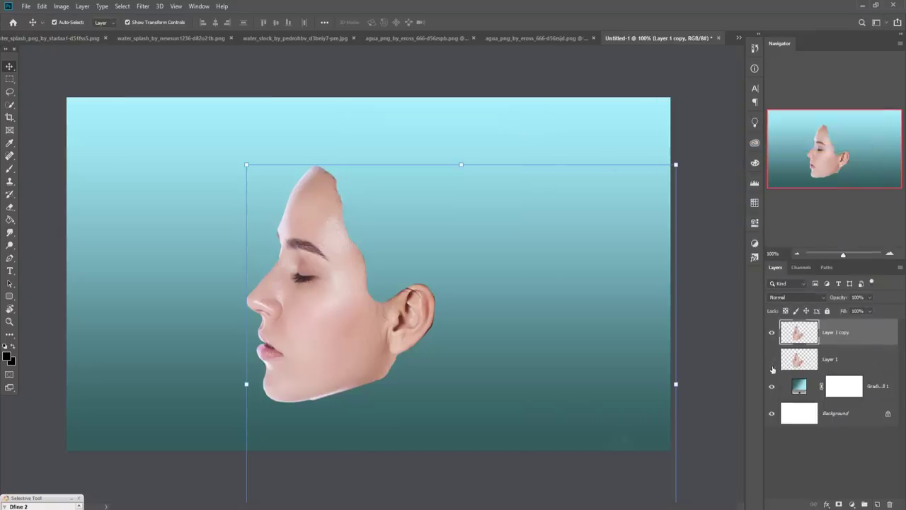
# In Camera Raw, set the copy's Contrast to +85, Shadows -33 and Blacks -99.
pyautogui.click(143, 6)
pyautogui.click(157, 65)
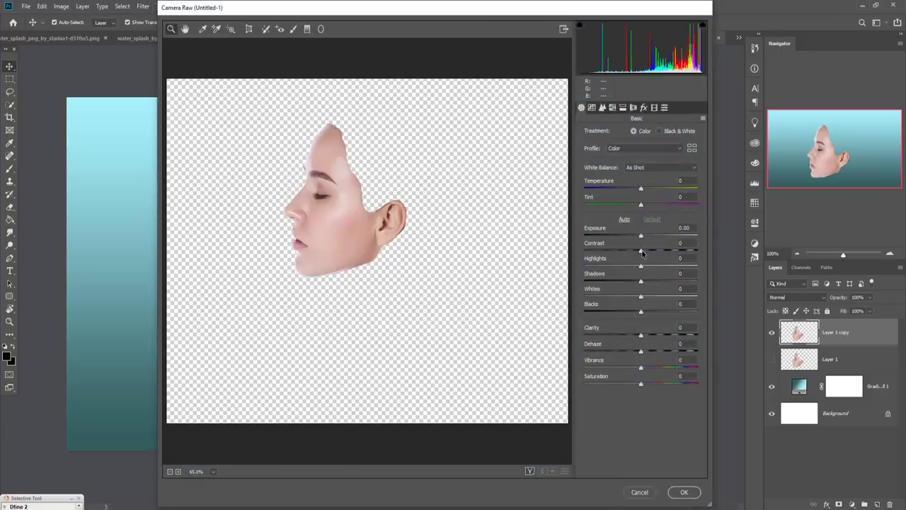
pyautogui.moveTo(641, 250); pyautogui.dragTo(689, 250)
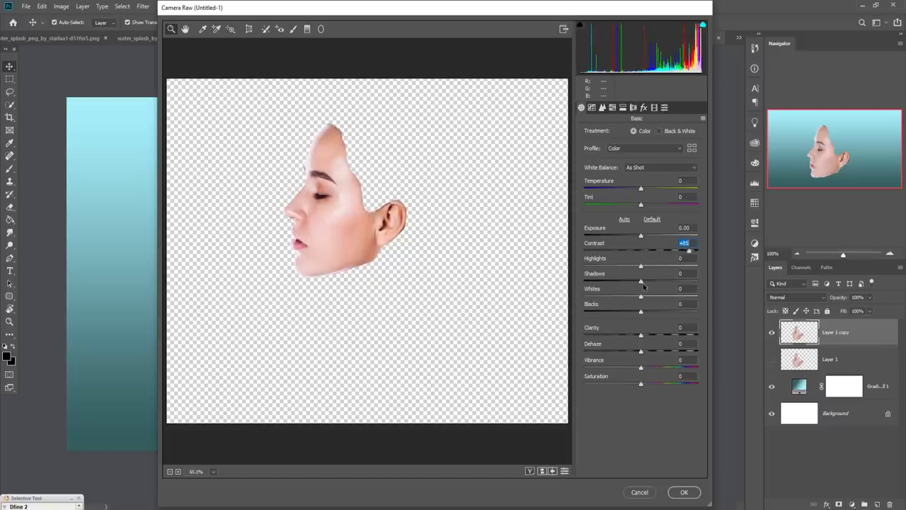
pyautogui.moveTo(642, 283); pyautogui.dragTo(622, 283)
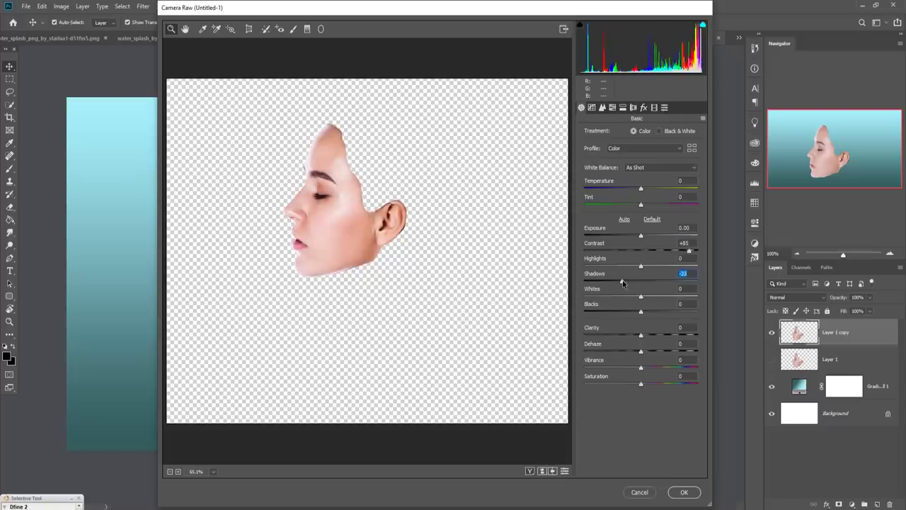
pyautogui.moveTo(642, 313); pyautogui.dragTo(613, 315)
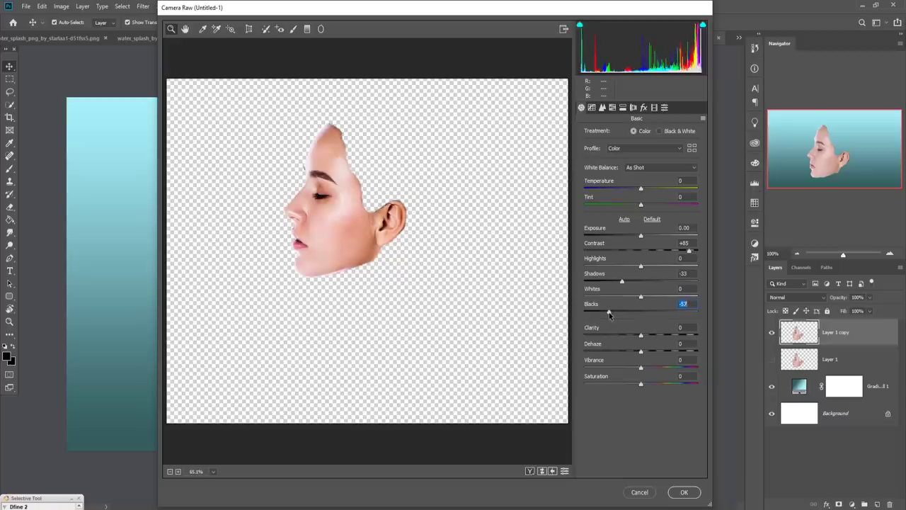
pyautogui.moveTo(613, 315); pyautogui.dragTo(586, 311)
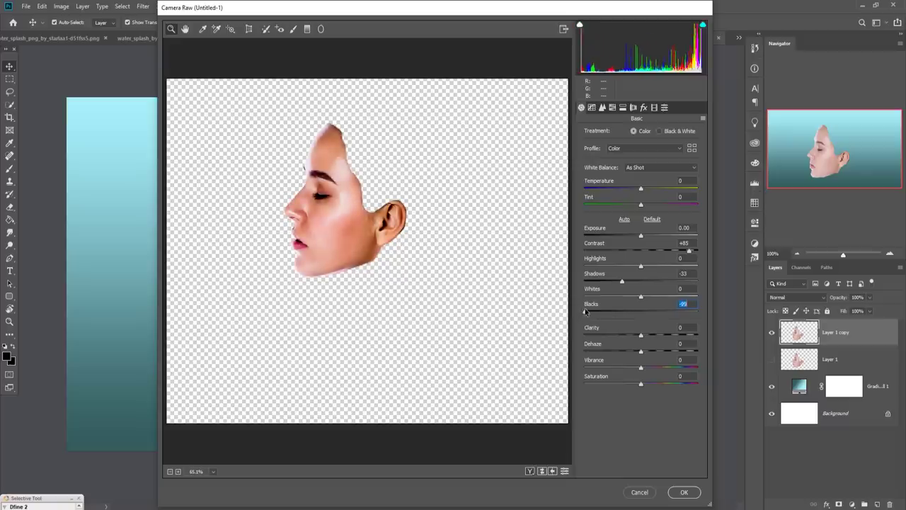
# Raise Aquas saturation, set overall Saturation to -51, and apply the Camera Raw filter.
pyautogui.click(612, 107)
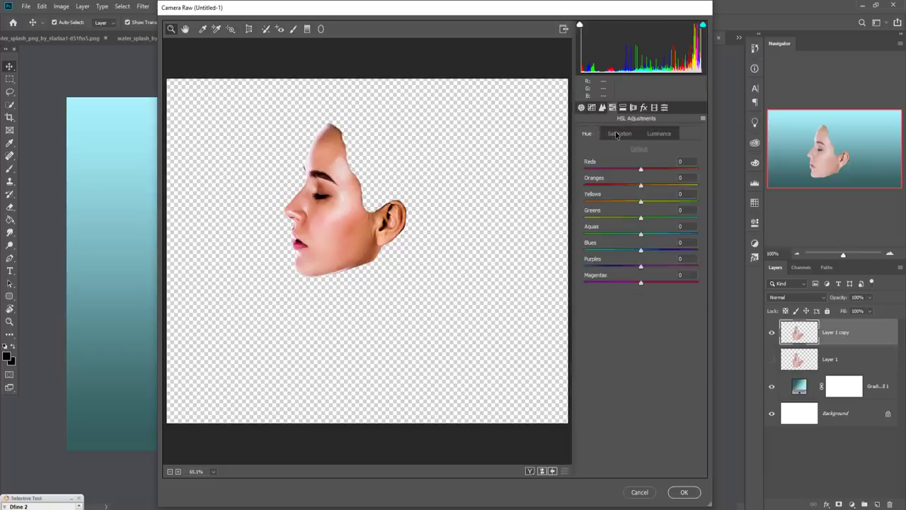
pyautogui.click(616, 134)
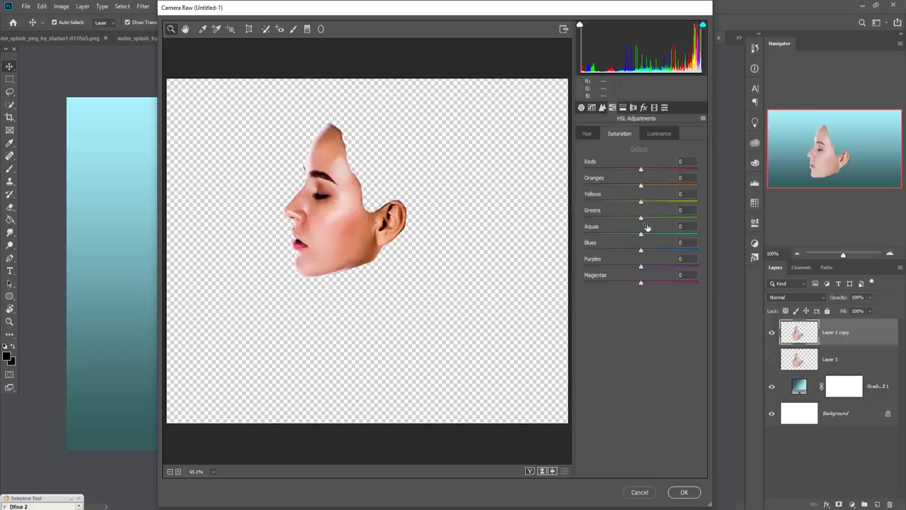
pyautogui.moveTo(641, 236)
pyautogui.mouseDown()
pyautogui.moveTo(685, 234)
pyautogui.moveTo(646, 239)
pyautogui.mouseUp()
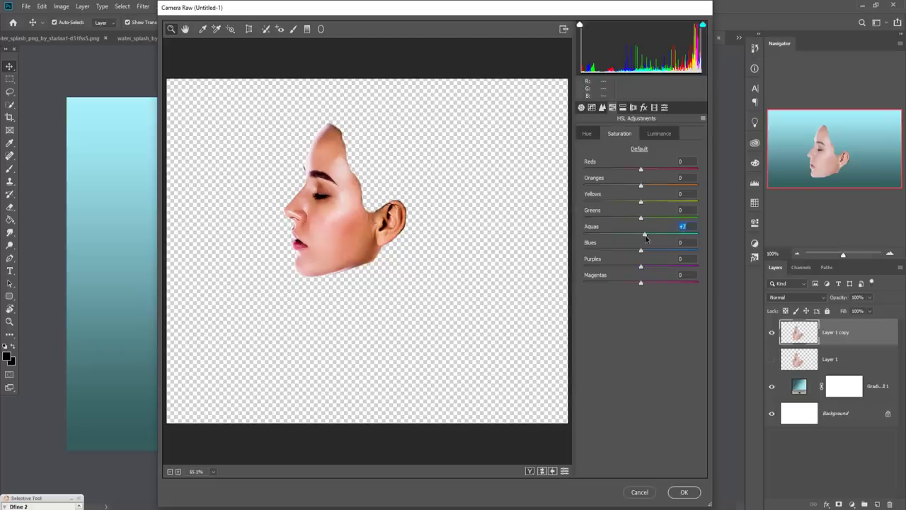
pyautogui.click(581, 107)
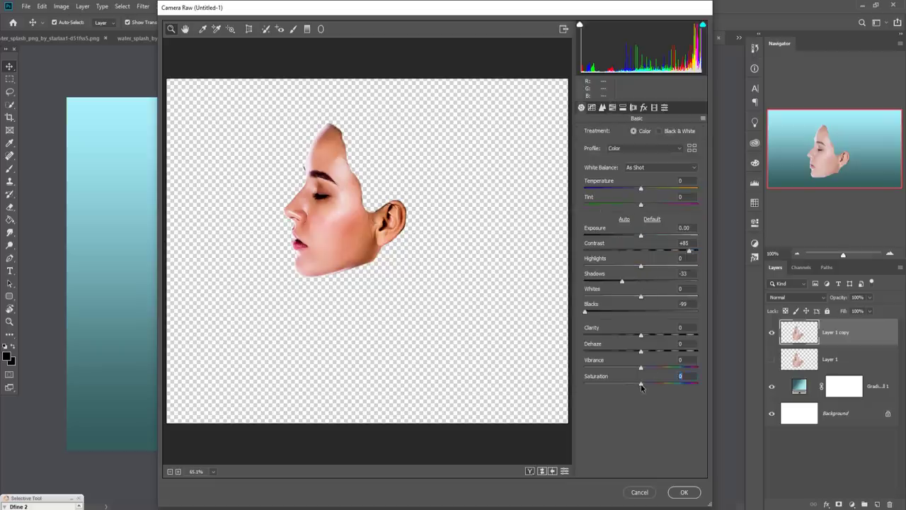
pyautogui.moveTo(641, 387)
pyautogui.mouseDown()
pyautogui.moveTo(602, 386)
pyautogui.moveTo(613, 386)
pyautogui.mouseUp()
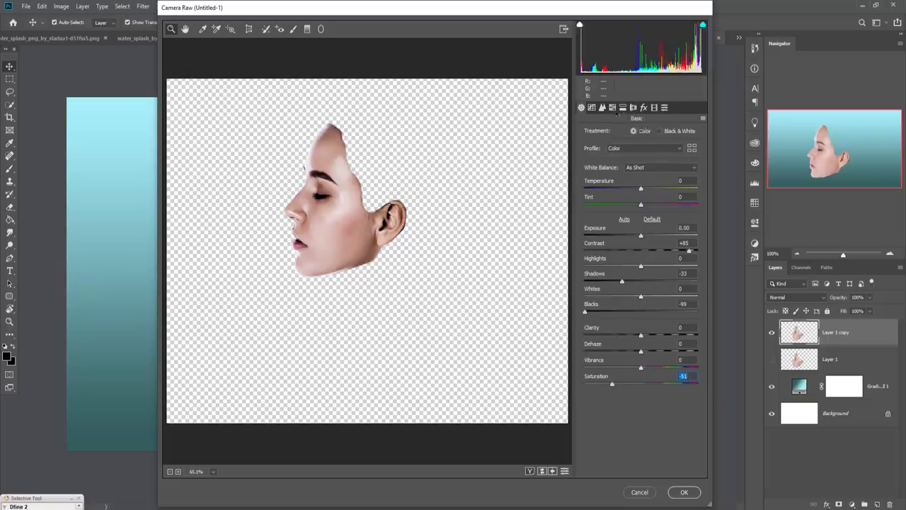
pyautogui.click(684, 491)
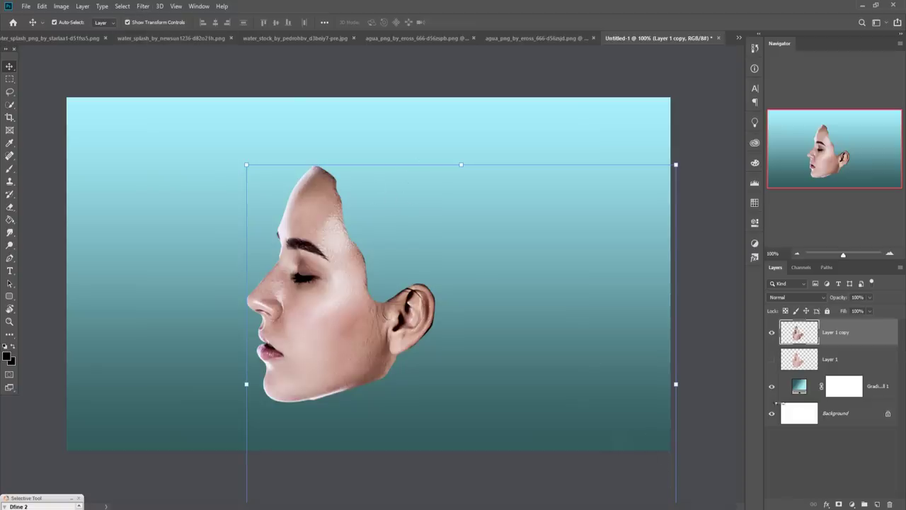
# Add a Hue/Saturation adjustment clipped to Layer 1 copy, with Colorize on.
pyautogui.click(854, 504)
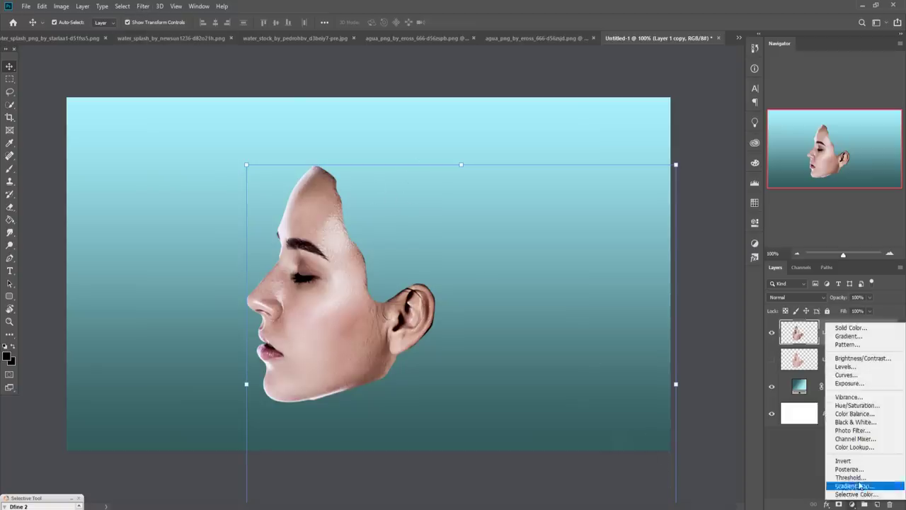
pyautogui.click(854, 407)
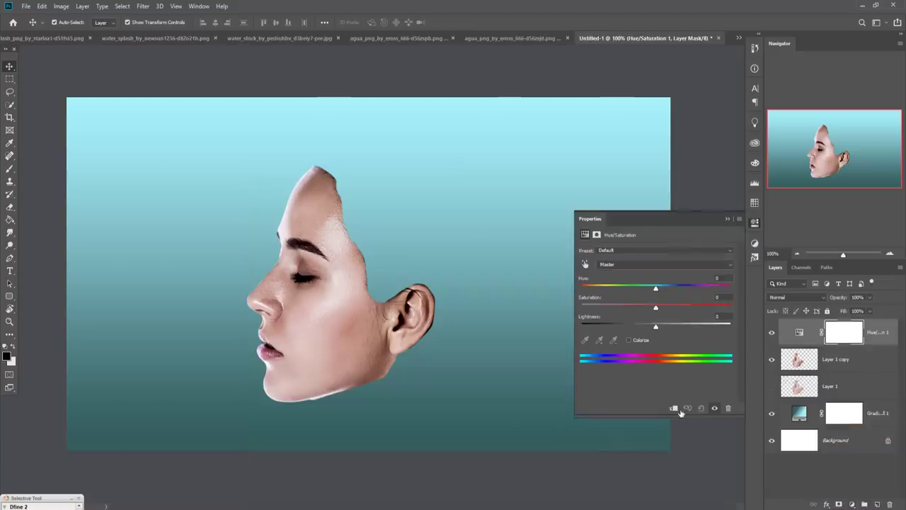
pyautogui.click(673, 407)
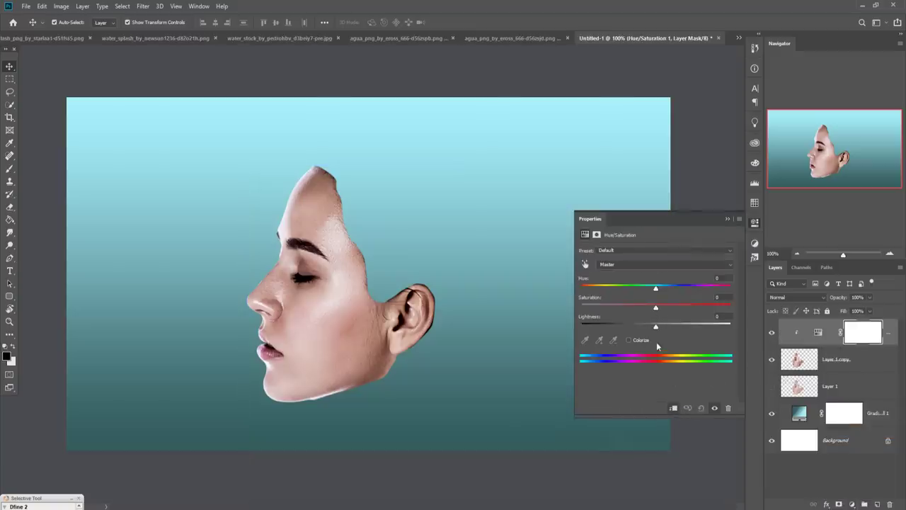
pyautogui.click(629, 340)
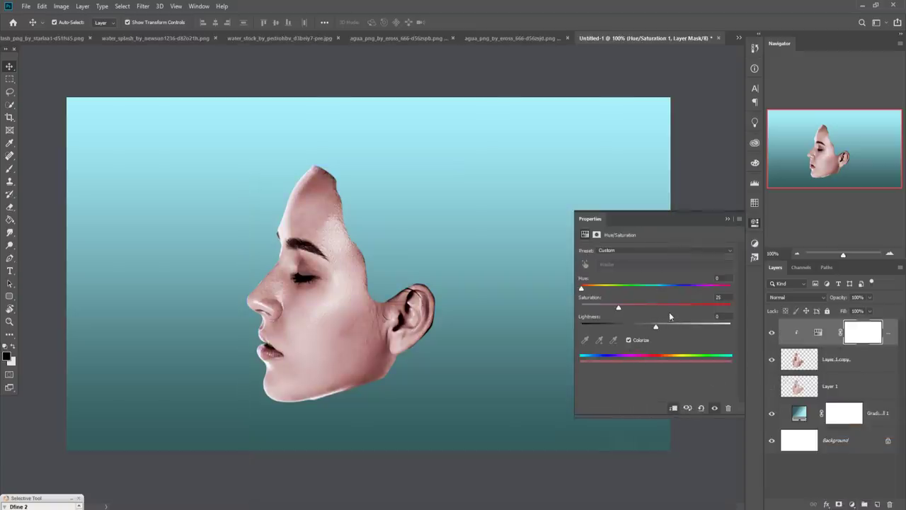
# Set the colorize Hue to about 187, Lightness to -5, and slightly lower Saturation.
pyautogui.moveTo(581, 289); pyautogui.dragTo(645, 289)
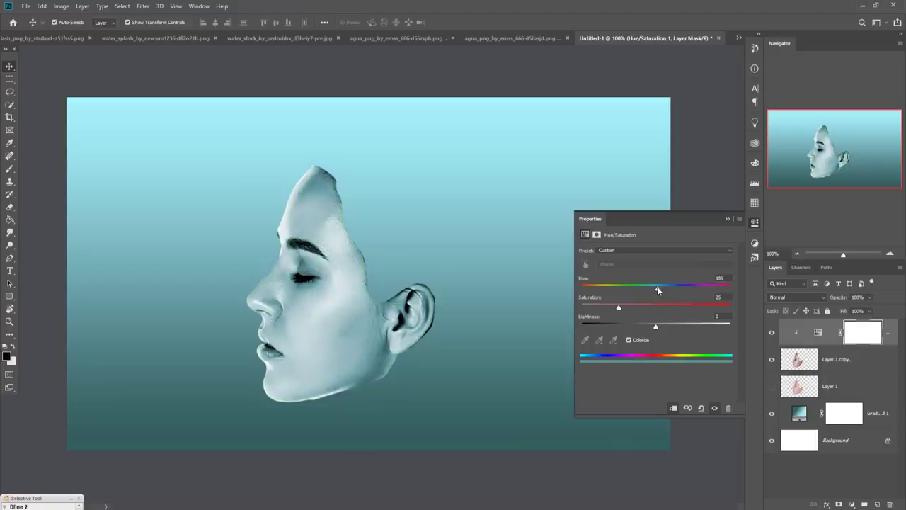
pyautogui.moveTo(657, 287); pyautogui.dragTo(654, 288)
pyautogui.moveTo(655, 327); pyautogui.dragTo(652, 327)
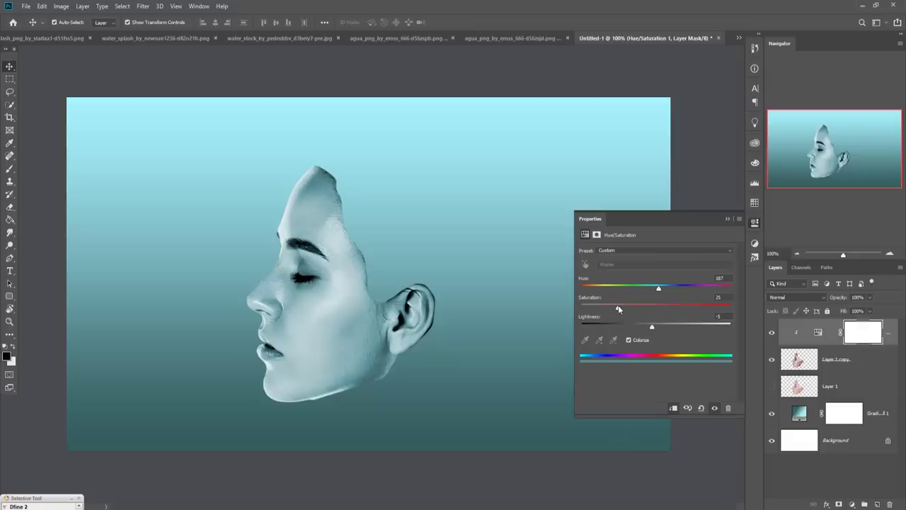
pyautogui.moveTo(618, 307); pyautogui.dragTo(613, 306)
pyautogui.click(726, 219)
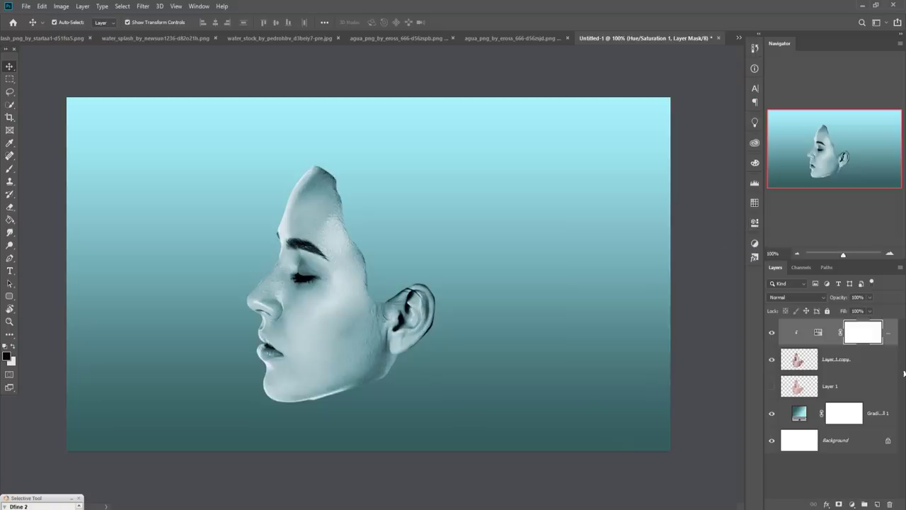
pyautogui.hotkey('ctrl', '2')
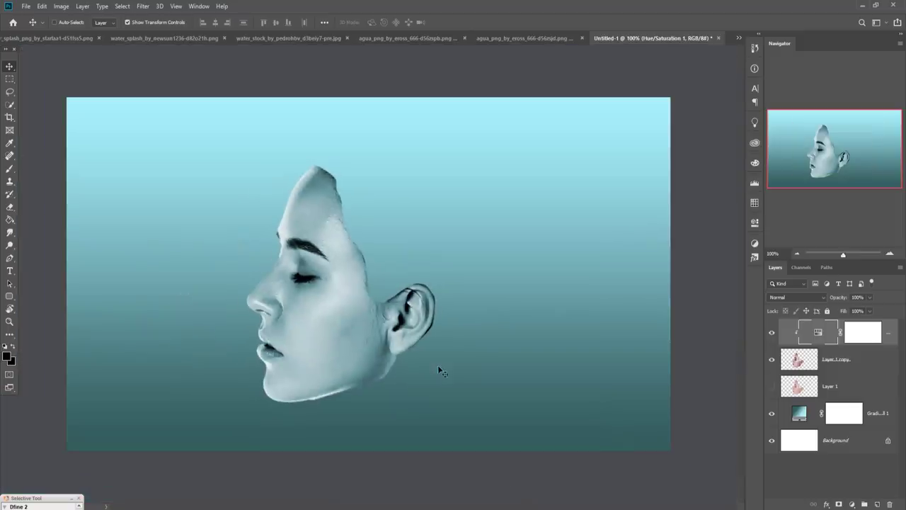
# Merge the Hue/Saturation adjustment into Layer 1 copy.
pyautogui.click(320, 344)
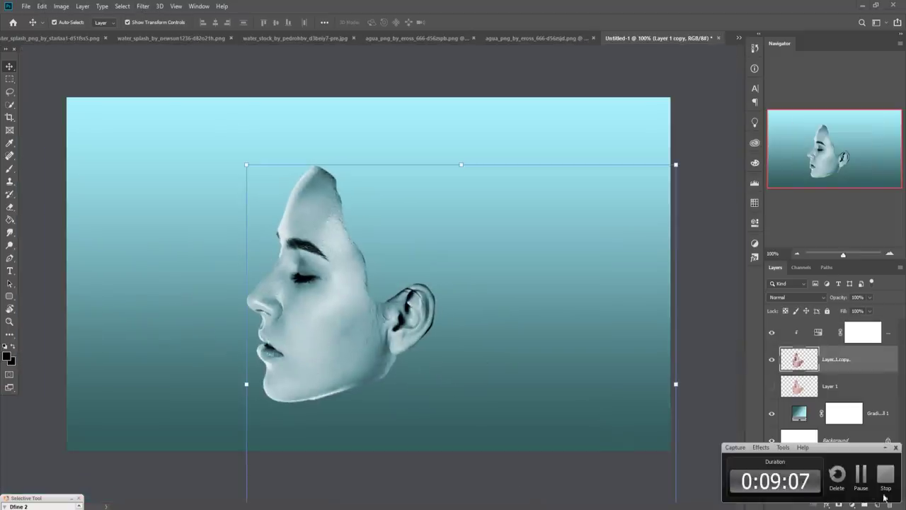
pyautogui.click(883, 496)
pyautogui.click(893, 338)
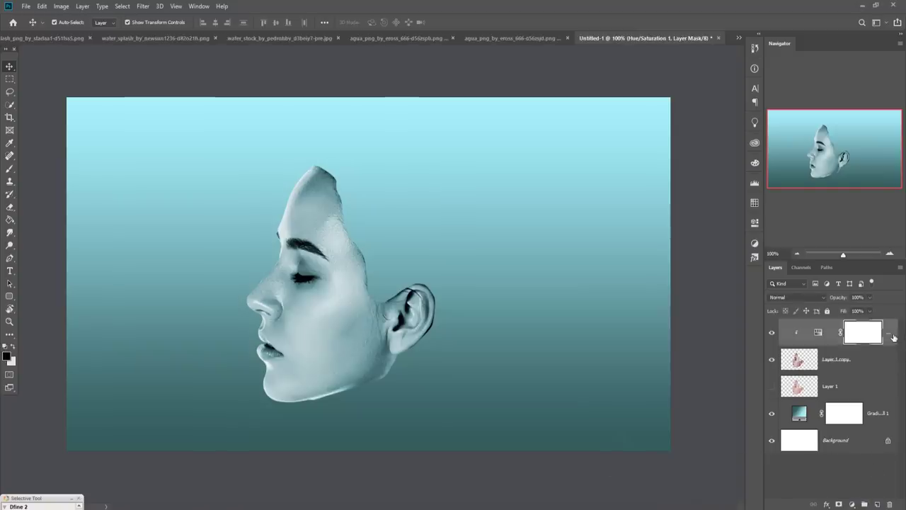
pyautogui.keyDown('shift'); pyautogui.click(891, 359); pyautogui.keyUp('shift')
pyautogui.rightClick(890, 336)
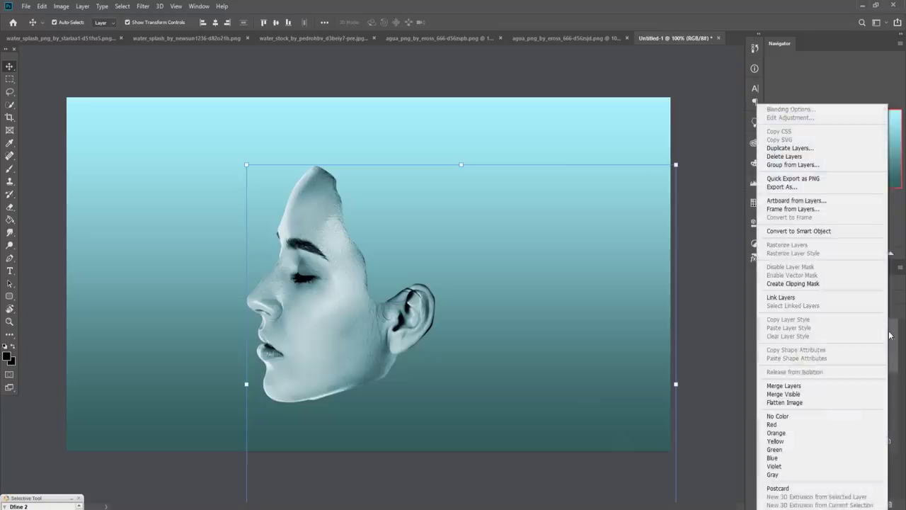
pyautogui.click(788, 385)
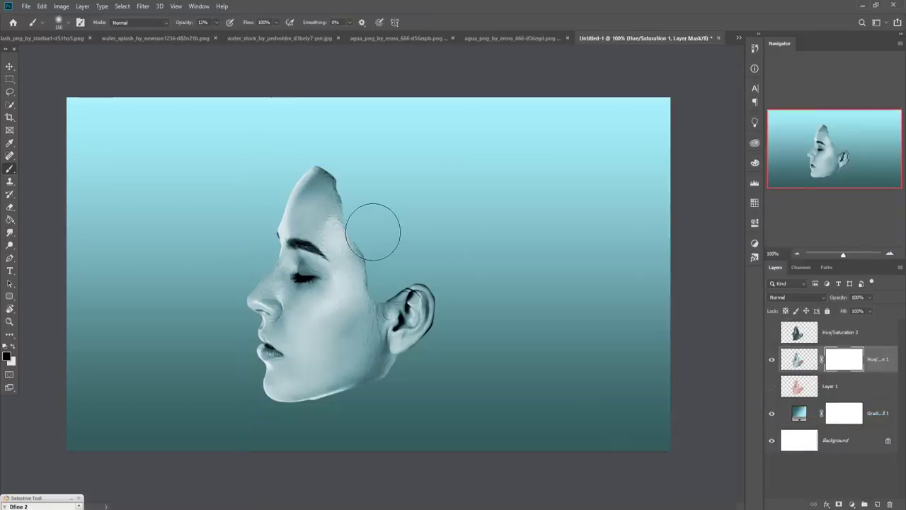
# At 200% zoom, use a smaller soft brush to lighten the forehead, eye, cheek and jaw.
pyautogui.hotkey('ctrl', '+')
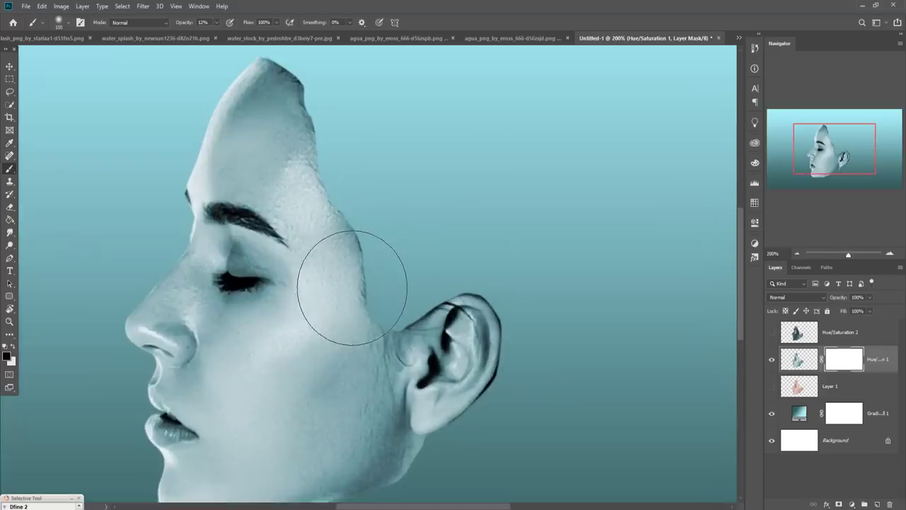
pyautogui.press('[')
pyautogui.press('[')
pyautogui.press('[')
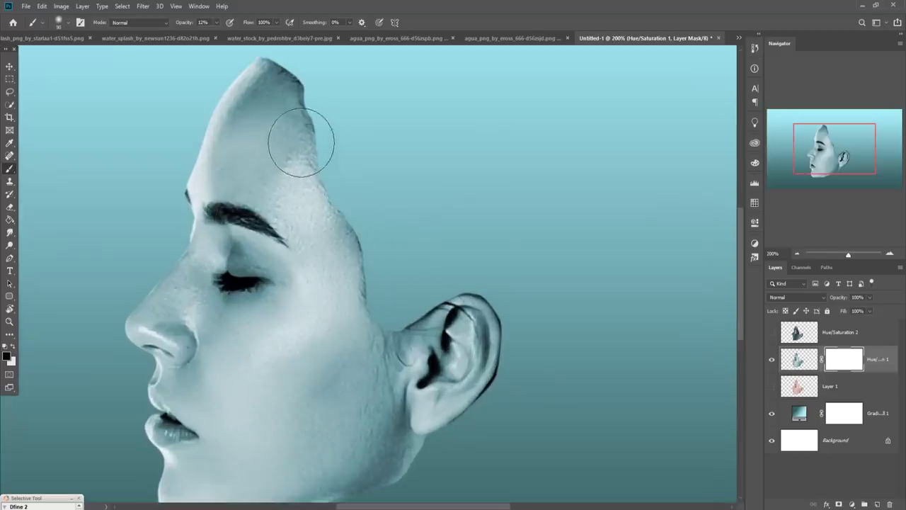
pyautogui.moveTo(301, 144)
pyautogui.mouseDown()
pyautogui.moveTo(301, 179)
pyautogui.moveTo(354, 155)
pyautogui.moveTo(324, 226)
pyautogui.moveTo(344, 262)
pyautogui.moveTo(208, 331)
pyautogui.moveTo(304, 277)
pyautogui.moveTo(224, 376)
pyautogui.moveTo(173, 365)
pyautogui.moveTo(204, 298)
pyautogui.moveTo(263, 434)
pyautogui.moveTo(234, 446)
pyautogui.moveTo(292, 446)
pyautogui.mouseUp()
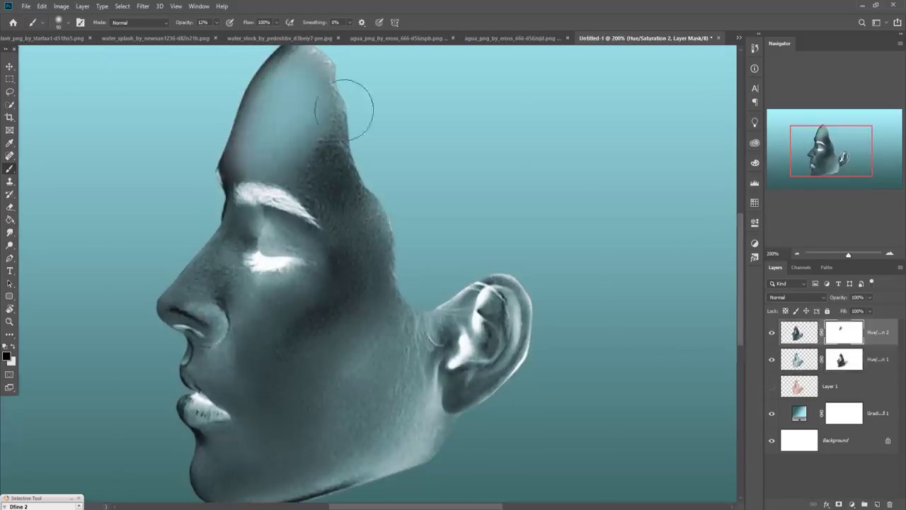
pyautogui.moveTo(344, 109)
pyautogui.mouseDown()
pyautogui.moveTo(247, 283)
pyautogui.moveTo(198, 298)
pyautogui.moveTo(304, 248)
pyautogui.moveTo(255, 457)
pyautogui.mouseUp()
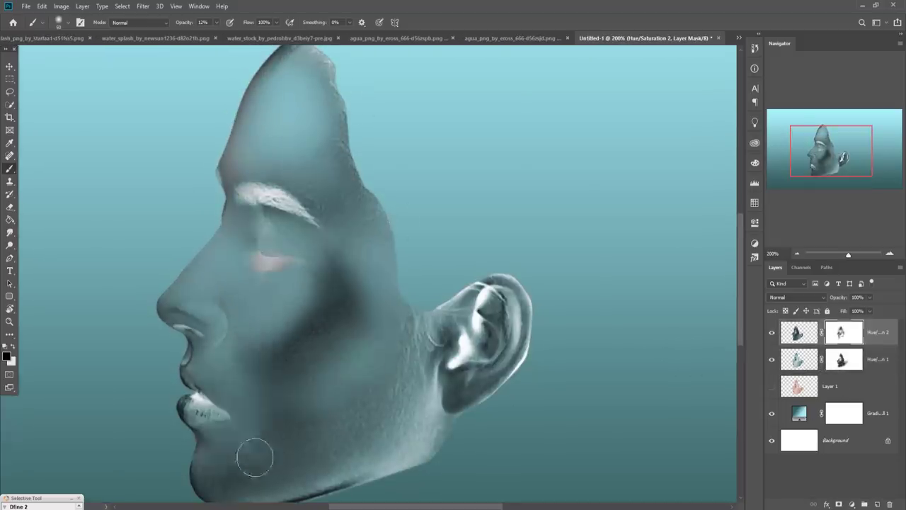
pyautogui.scroll(-1, 255, 458)
pyautogui.moveTo(319, 340); pyautogui.dragTo(283, 219)
pyautogui.moveTo(354, 284)
pyautogui.mouseDown()
pyautogui.moveTo(347, 92)
pyautogui.moveTo(298, 213)
pyautogui.mouseUp()
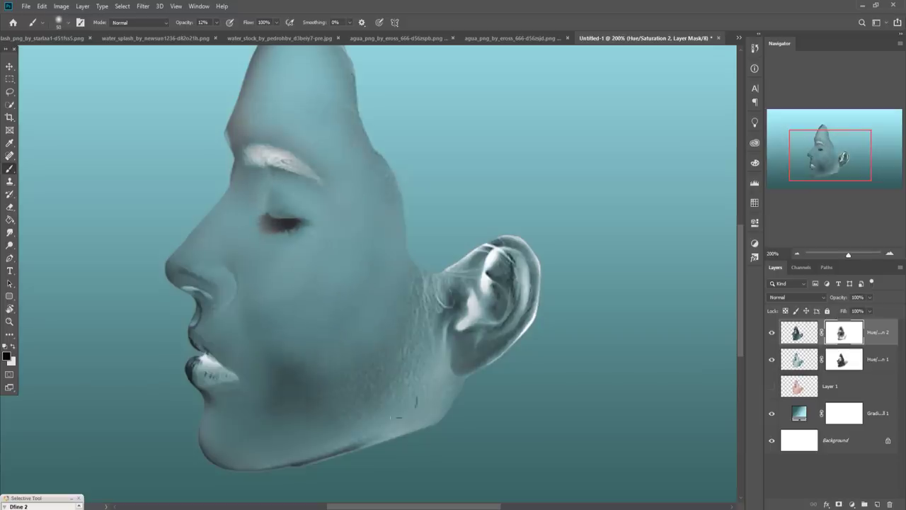
pyautogui.moveTo(398, 418); pyautogui.dragTo(378, 340)
# Hide the Hue/Saturation 2 layer and zoom back out to fit the canvas.
pyautogui.press('v')
pyautogui.hotkey('ctrl', ',')
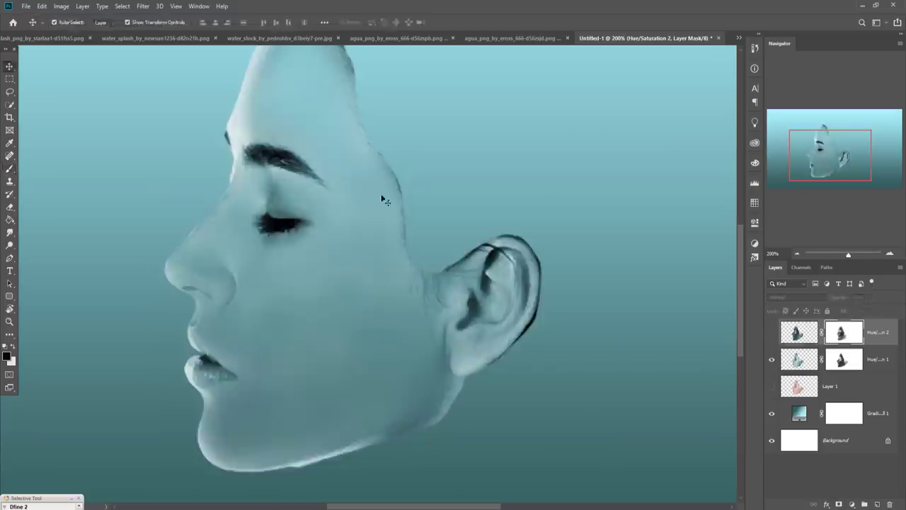
pyautogui.hotkey('ctrl', '0')
# Drag the water_stock splash image into the face composition and close its window.
pyautogui.click(46, 38)
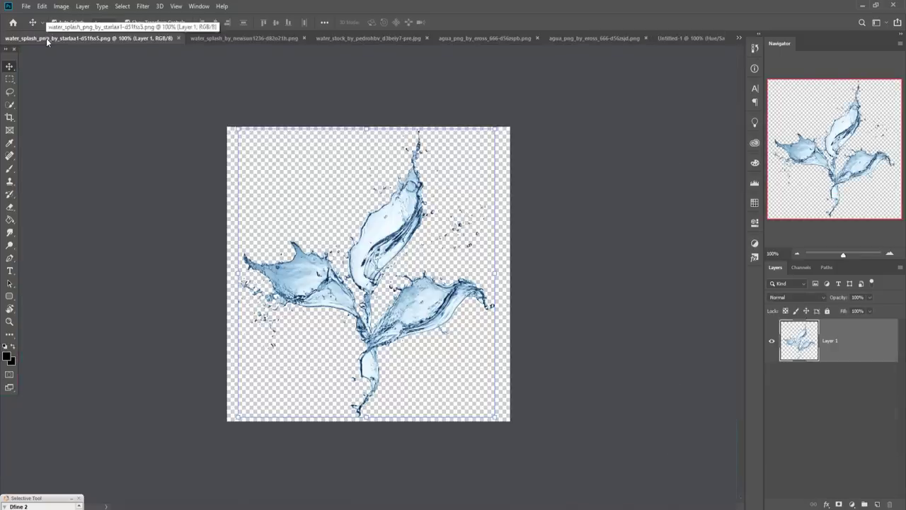
pyautogui.click(220, 38)
pyautogui.click(340, 39)
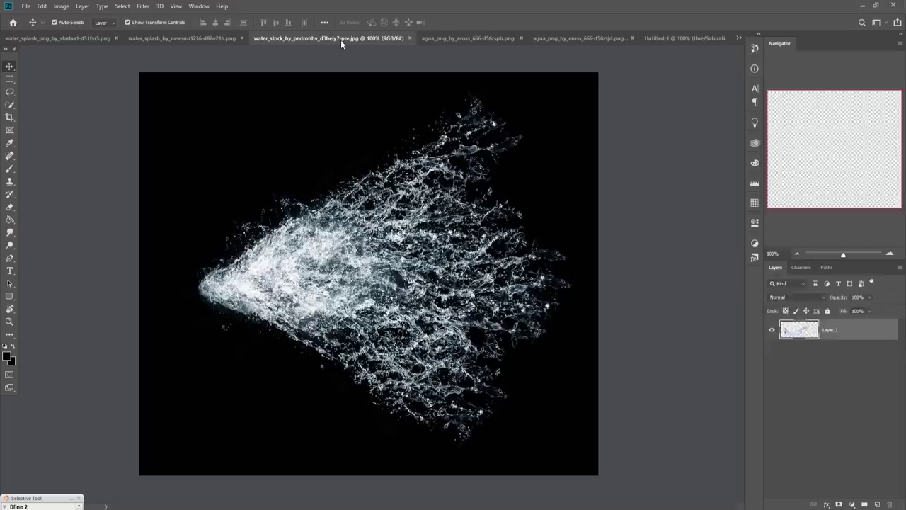
pyautogui.moveTo(340, 40)
pyautogui.mouseDown()
pyautogui.moveTo(338, 75)
pyautogui.moveTo(382, 92)
pyautogui.mouseUp()
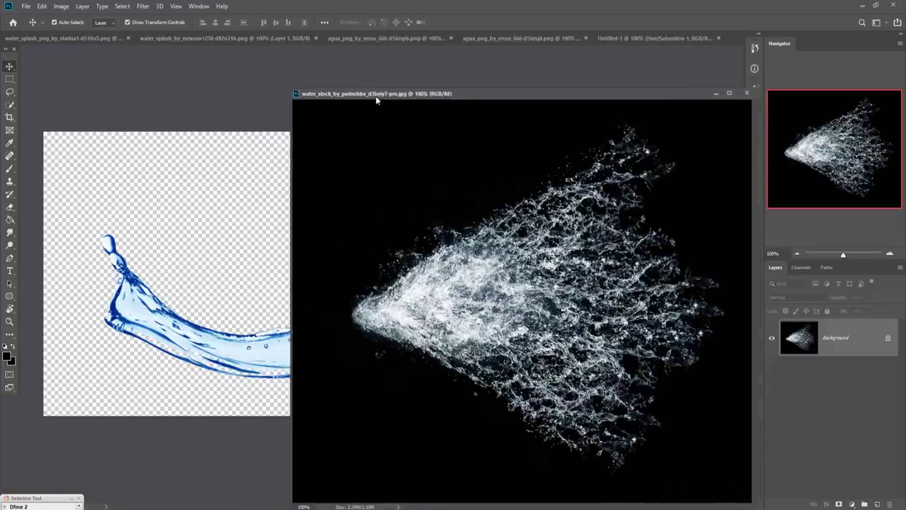
pyautogui.click(617, 39)
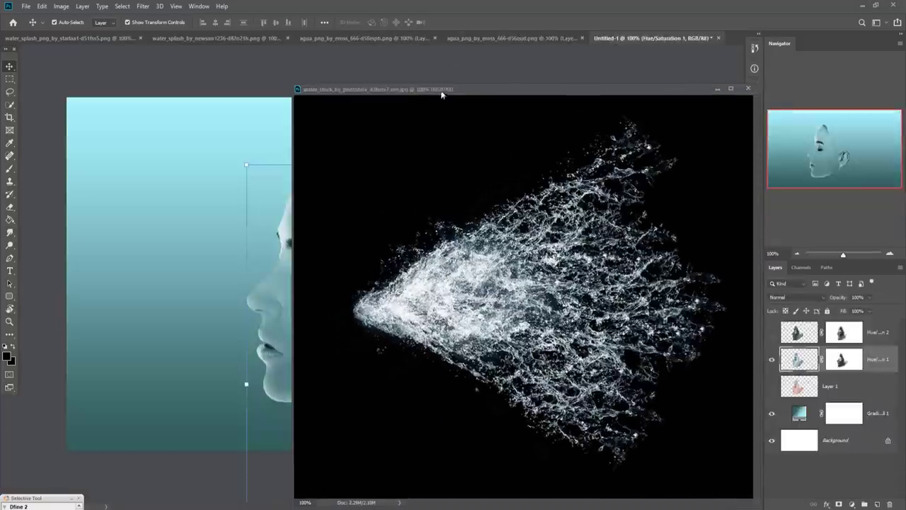
pyautogui.moveTo(441, 95); pyautogui.dragTo(637, 164)
pyautogui.moveTo(665, 340); pyautogui.dragTo(672, 344)
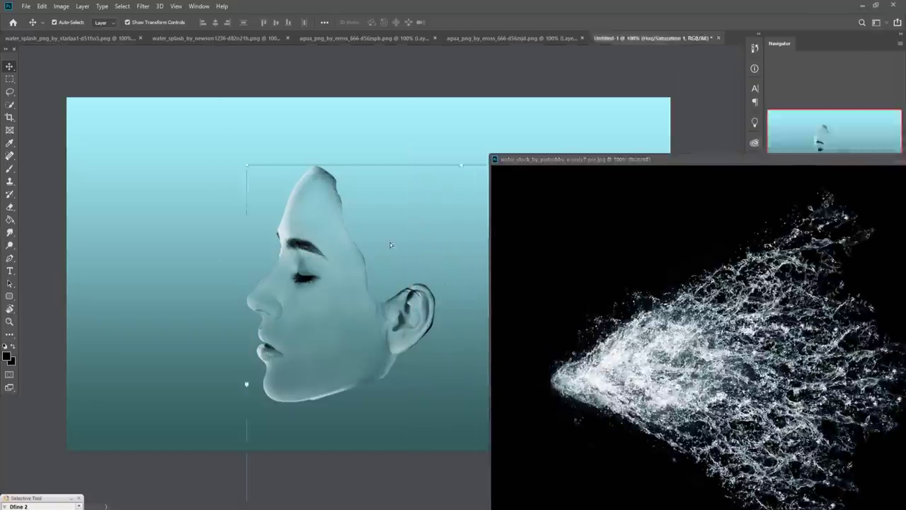
pyautogui.moveTo(407, 255); pyautogui.dragTo(390, 243)
pyautogui.moveTo(871, 165); pyautogui.dragTo(581, 232)
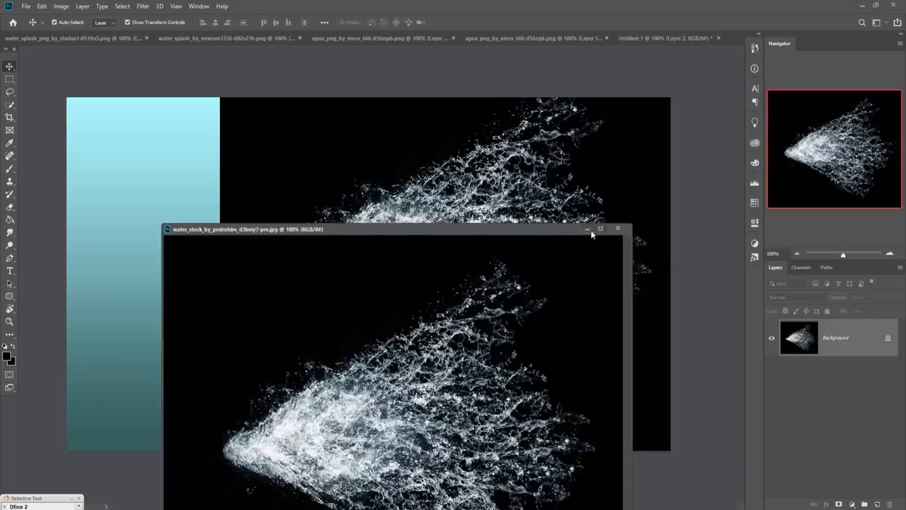
pyautogui.click(587, 229)
# Blend the splash with Screen, rotate it about -22°, and place it below Hue/Saturation 1.
pyautogui.click(792, 291)
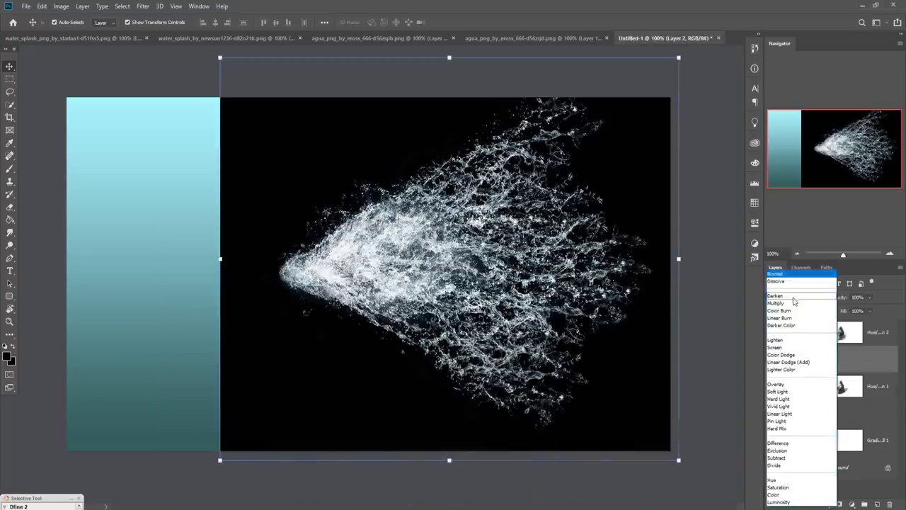
pyautogui.click(784, 350)
pyautogui.moveTo(473, 215); pyautogui.dragTo(315, 231)
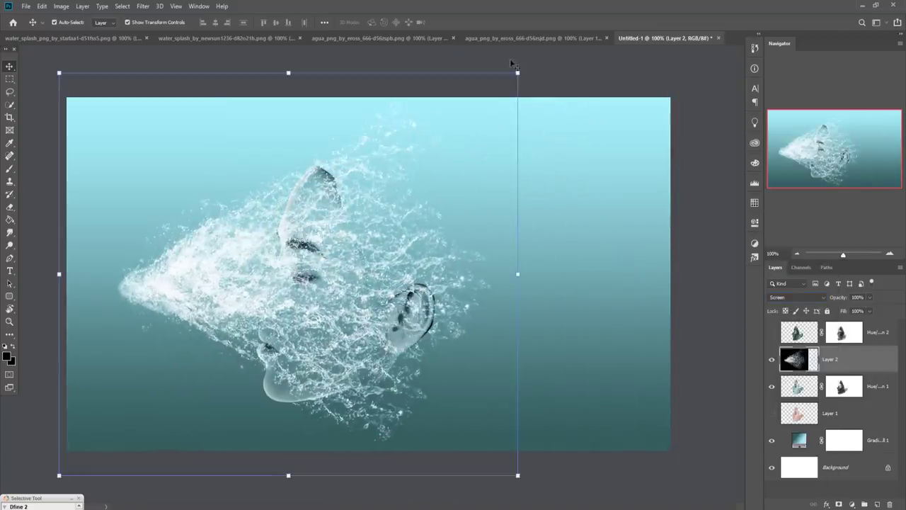
pyautogui.moveTo(524, 69); pyautogui.dragTo(401, 52)
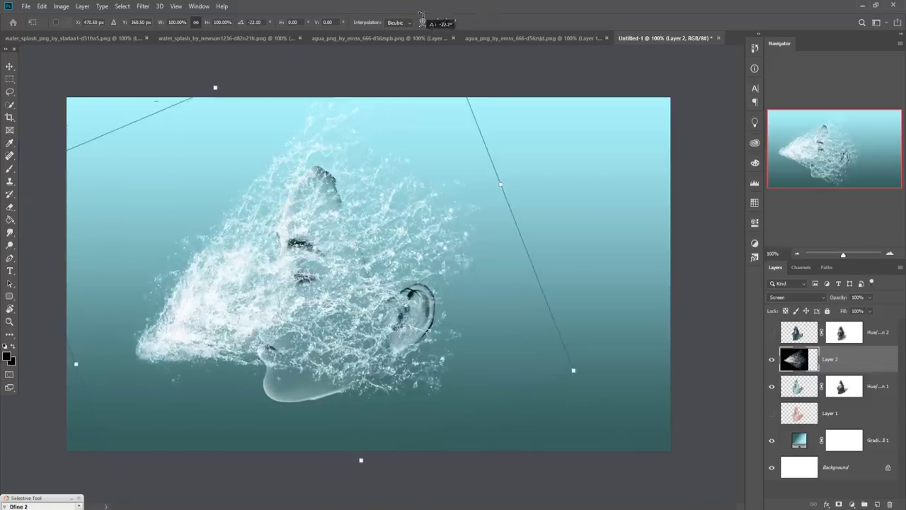
pyautogui.moveTo(273, 204); pyautogui.dragTo(353, 185)
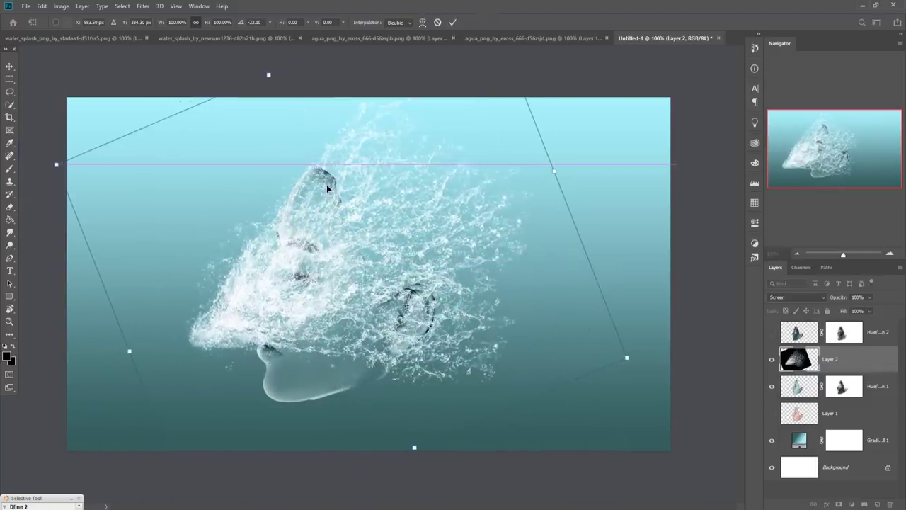
pyautogui.click(451, 23)
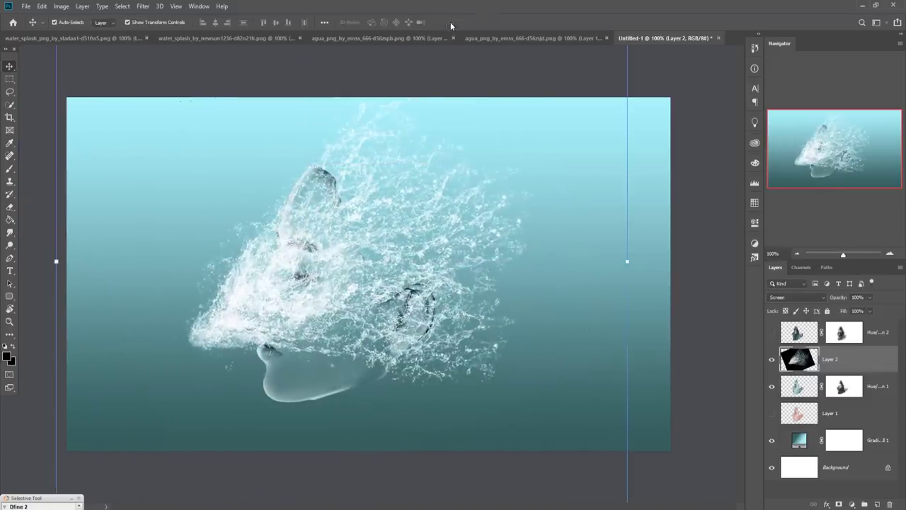
pyautogui.moveTo(859, 367); pyautogui.dragTo(866, 395)
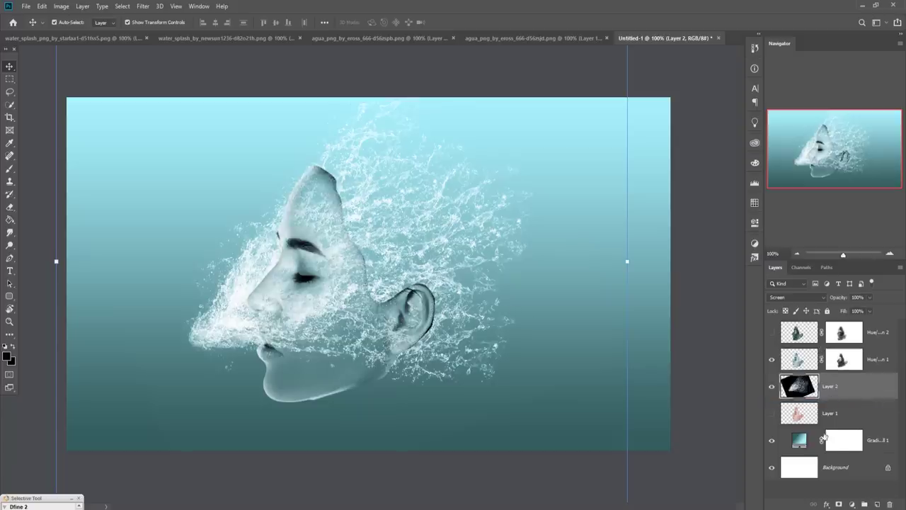
# Mask Layer 2 and paint black at 100% over the forehead, brow, eye, nose and lips.
pyautogui.click(839, 504)
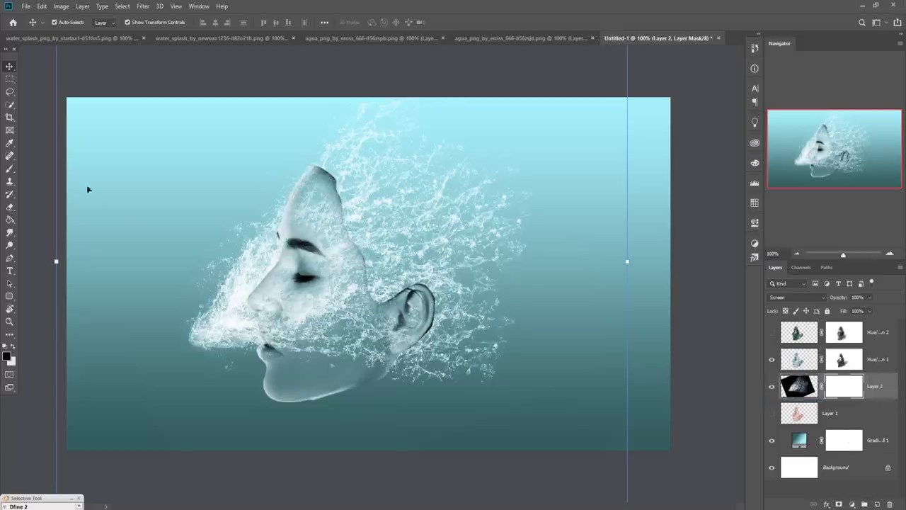
pyautogui.click(10, 168)
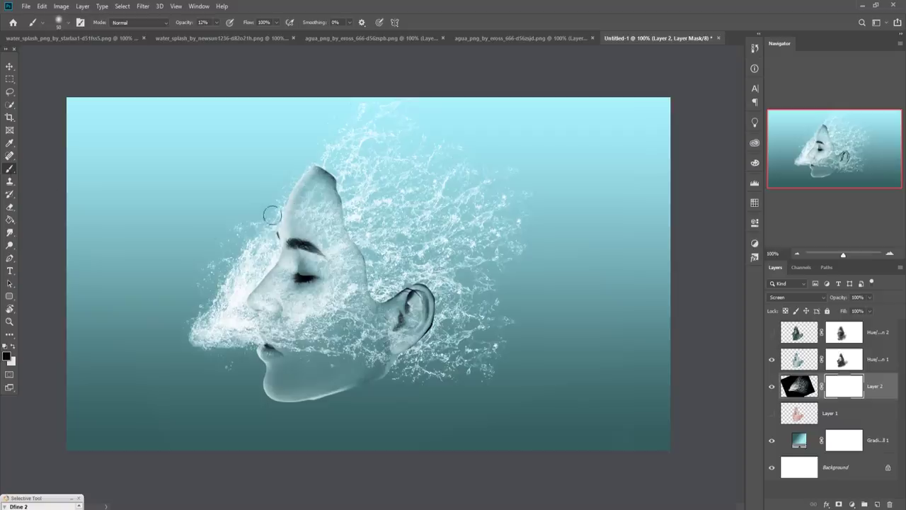
pyautogui.moveTo(316, 193); pyautogui.dragTo(301, 225)
pyautogui.click(216, 22)
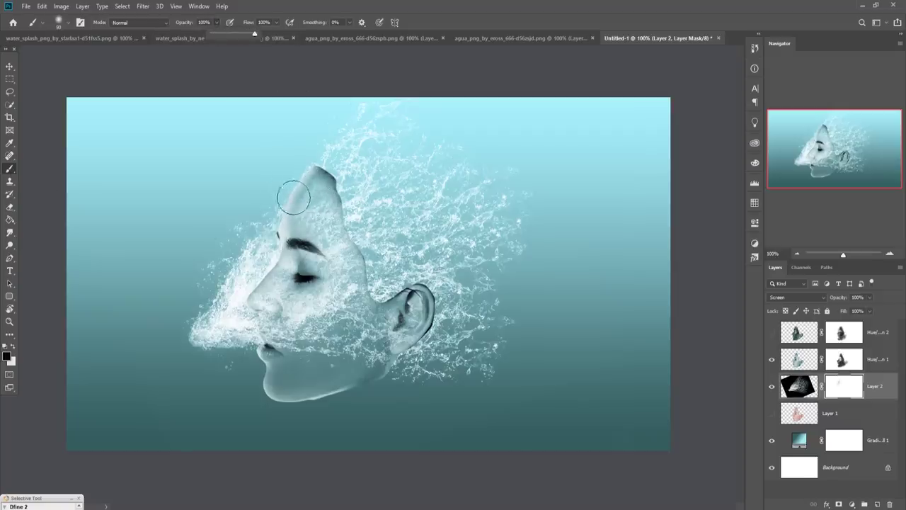
pyautogui.moveTo(280, 198); pyautogui.dragTo(288, 209)
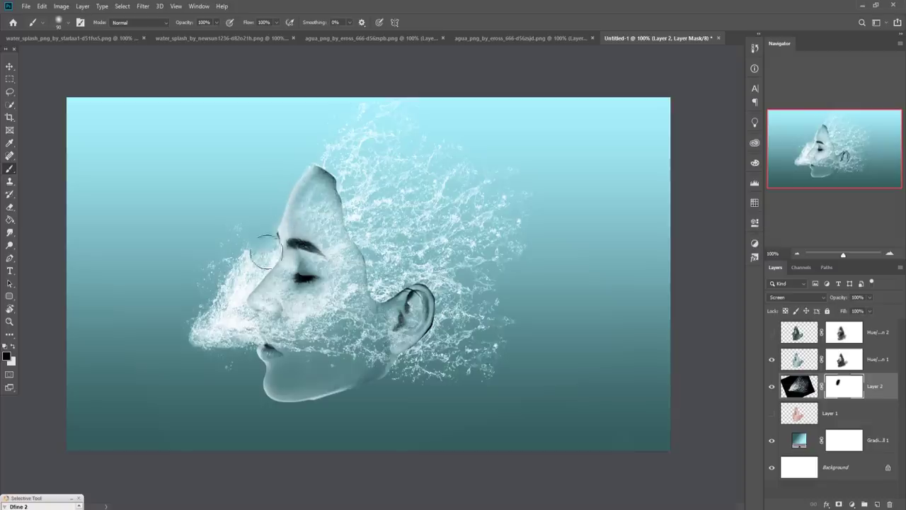
pyautogui.moveTo(266, 249); pyautogui.dragTo(219, 311)
pyautogui.moveTo(279, 248); pyautogui.dragTo(225, 323)
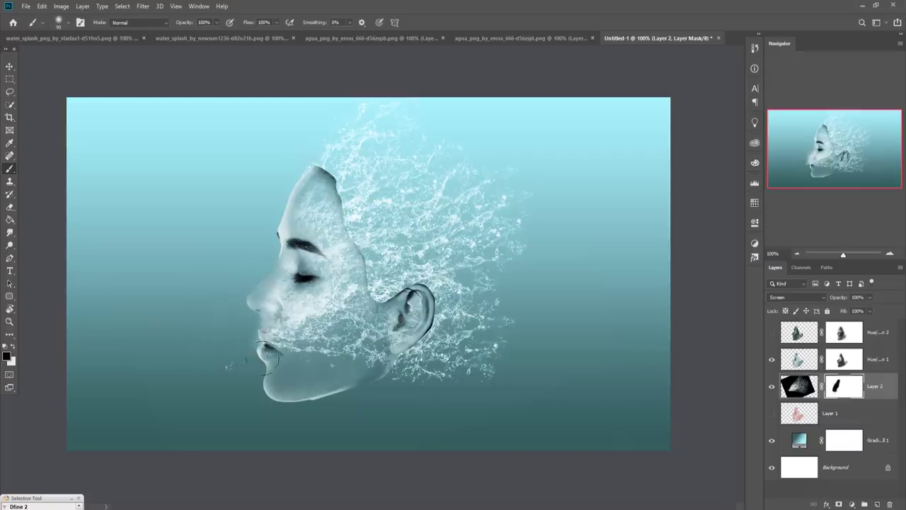
pyautogui.moveTo(225, 322)
pyautogui.mouseDown()
pyautogui.moveTo(280, 319)
pyautogui.moveTo(241, 353)
pyautogui.mouseUp()
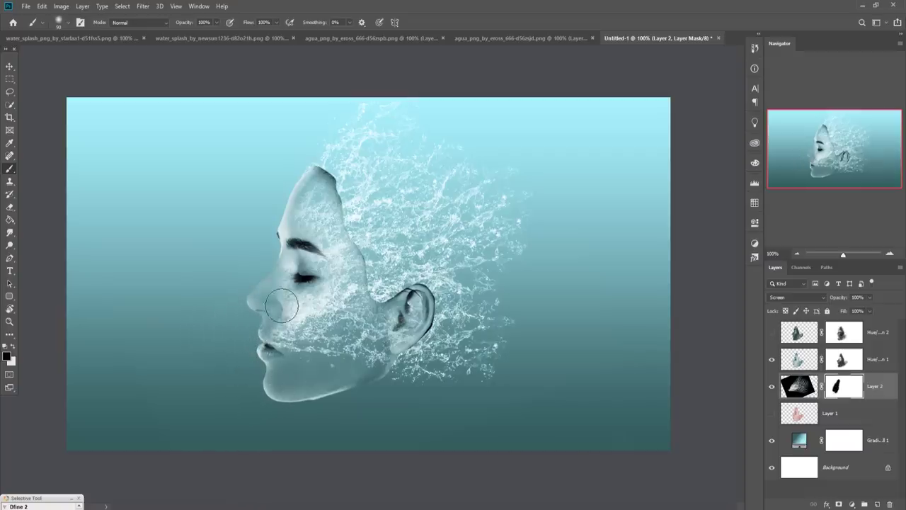
pyautogui.moveTo(281, 306); pyautogui.dragTo(278, 305)
pyautogui.click(10, 67)
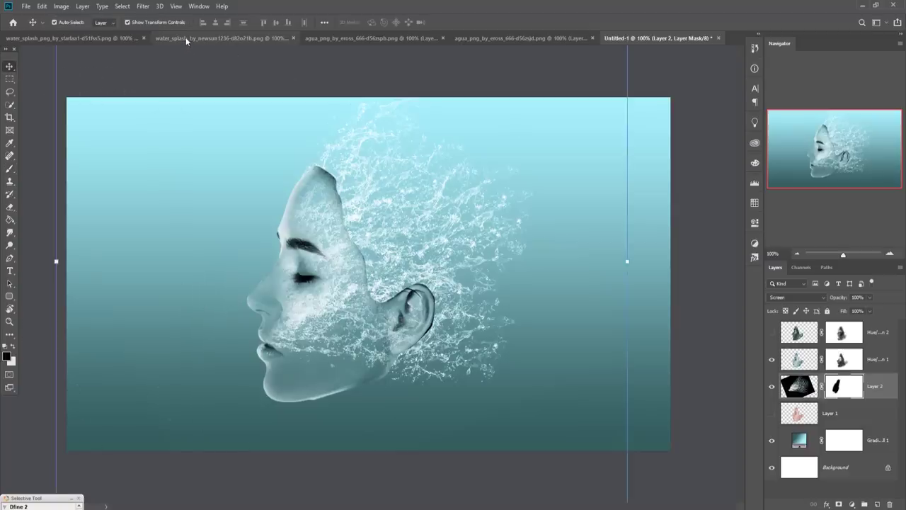
# Browse the open splash documents to the leaf-shaped water splash.
pyautogui.click(498, 36)
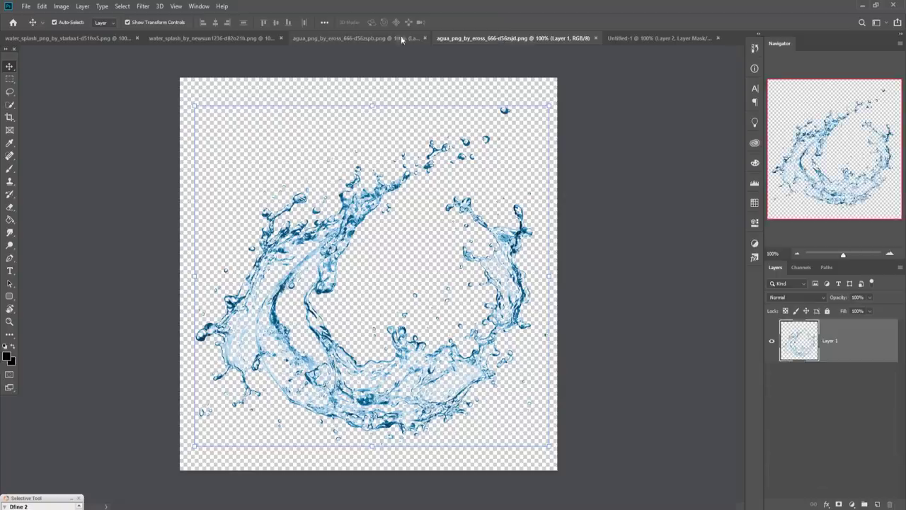
pyautogui.click(363, 39)
pyautogui.click(237, 40)
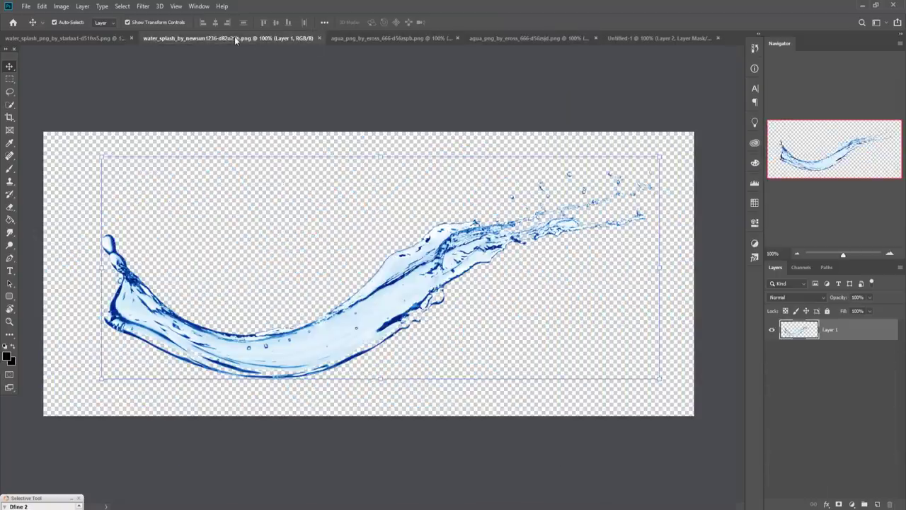
pyautogui.click(85, 40)
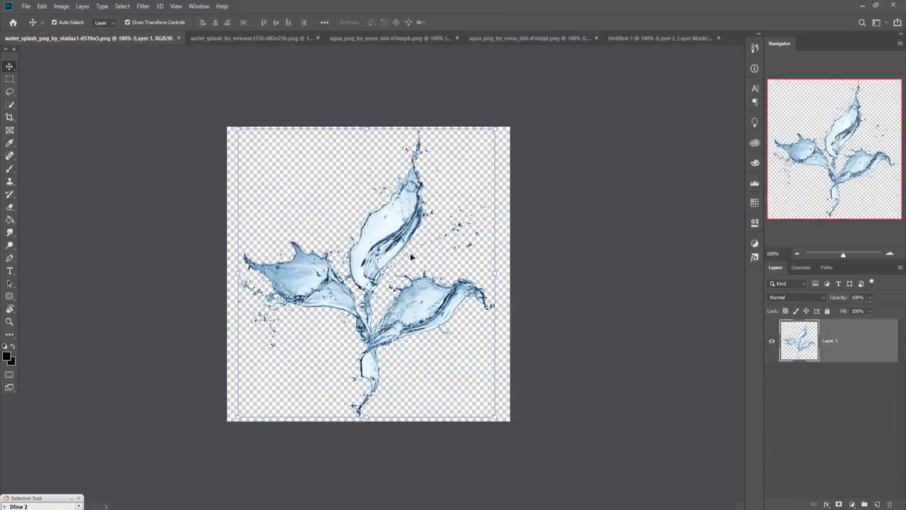
# Lasso the upper leaf of the splash and float its document in a separate window.
pyautogui.click(10, 91)
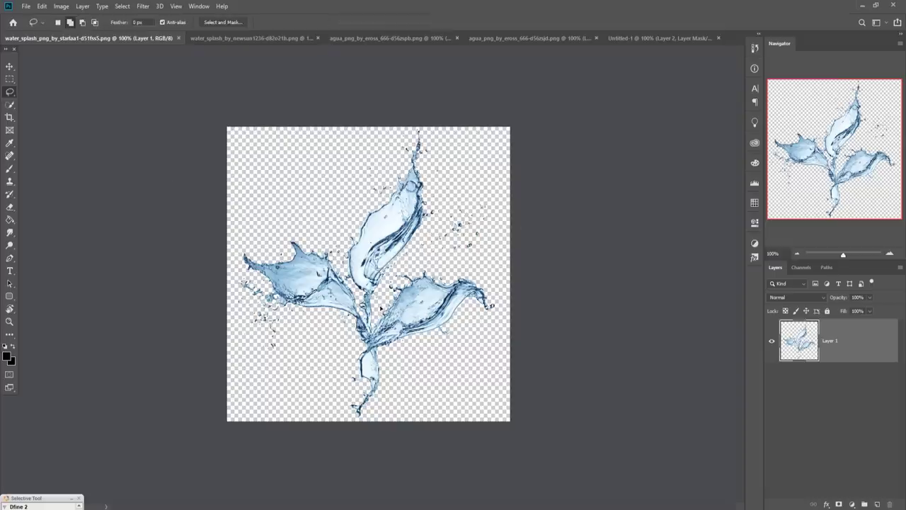
pyautogui.moveTo(396, 268); pyautogui.dragTo(446, 151)
pyautogui.moveTo(388, 165); pyautogui.dragTo(338, 245)
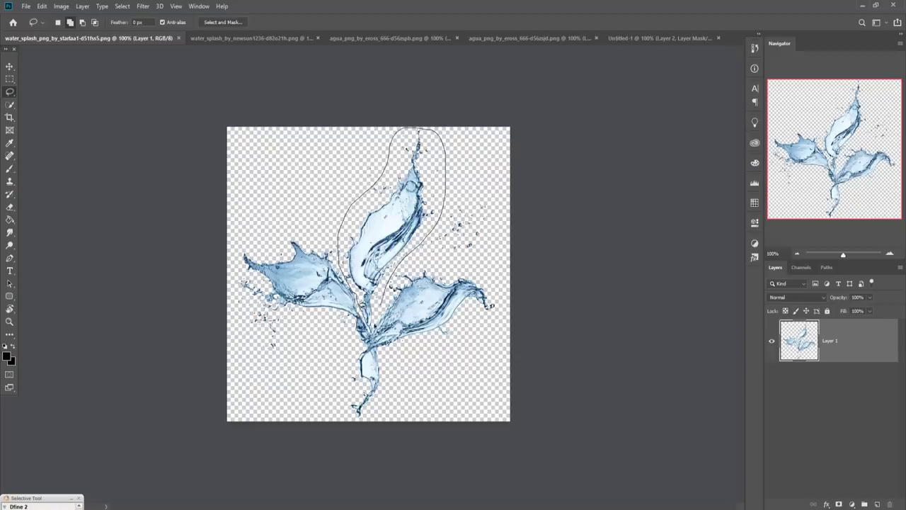
pyautogui.moveTo(383, 298); pyautogui.dragTo(386, 299)
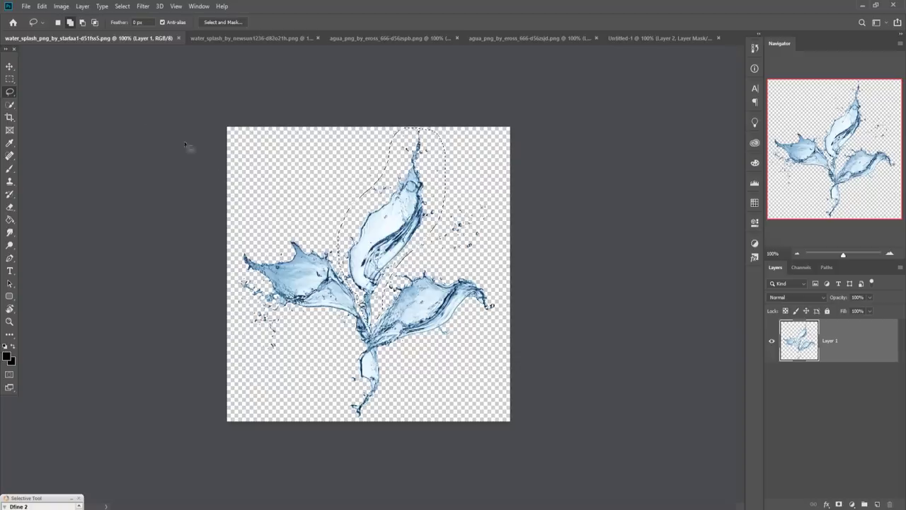
pyautogui.press('v')
pyautogui.moveTo(117, 40); pyautogui.dragTo(543, 107)
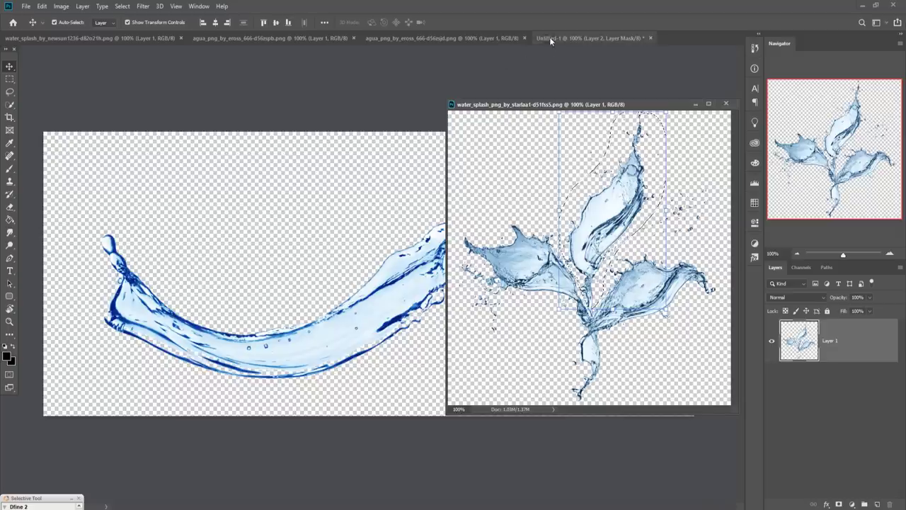
# Copy the leaf in as Layer 3, rotate it about 105° over the head, and stack it above Hue/Saturation 1.
pyautogui.click(549, 37)
pyautogui.moveTo(605, 202); pyautogui.dragTo(412, 206)
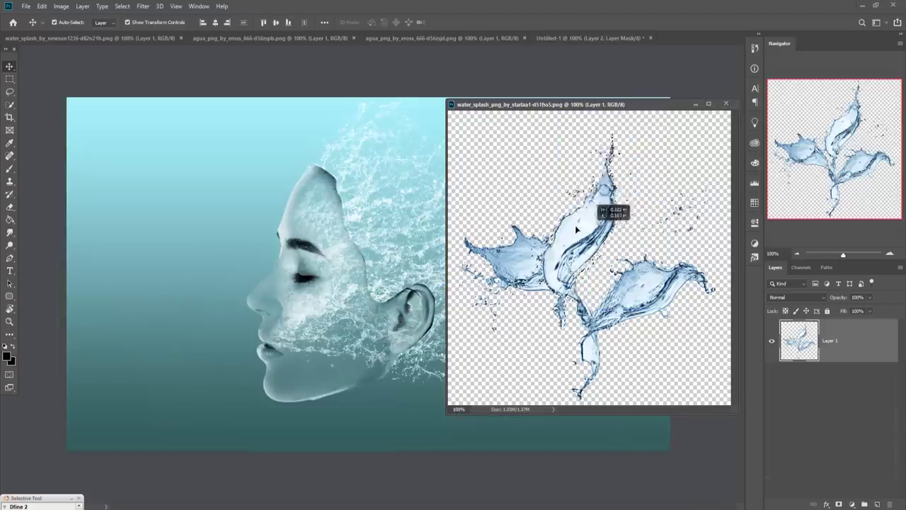
pyautogui.click(695, 105)
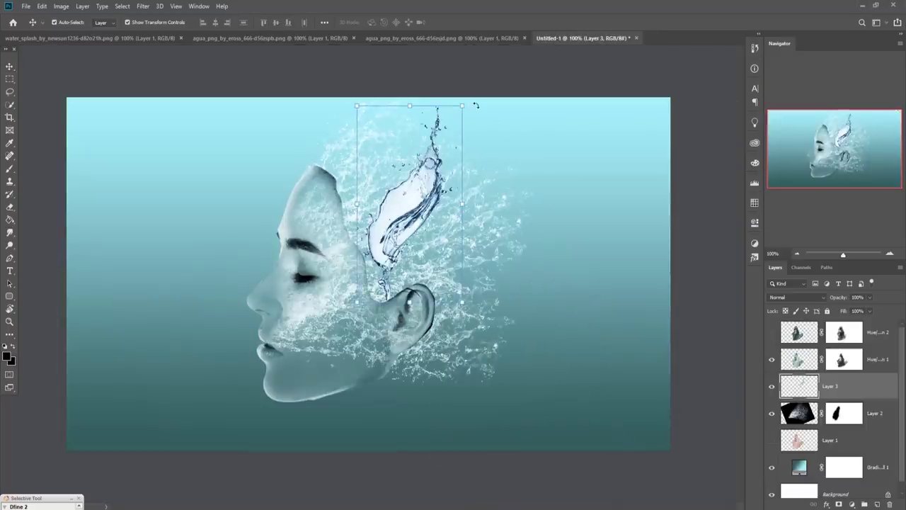
pyautogui.moveTo(476, 105); pyautogui.dragTo(522, 169)
pyautogui.moveTo(425, 193); pyautogui.dragTo(358, 172)
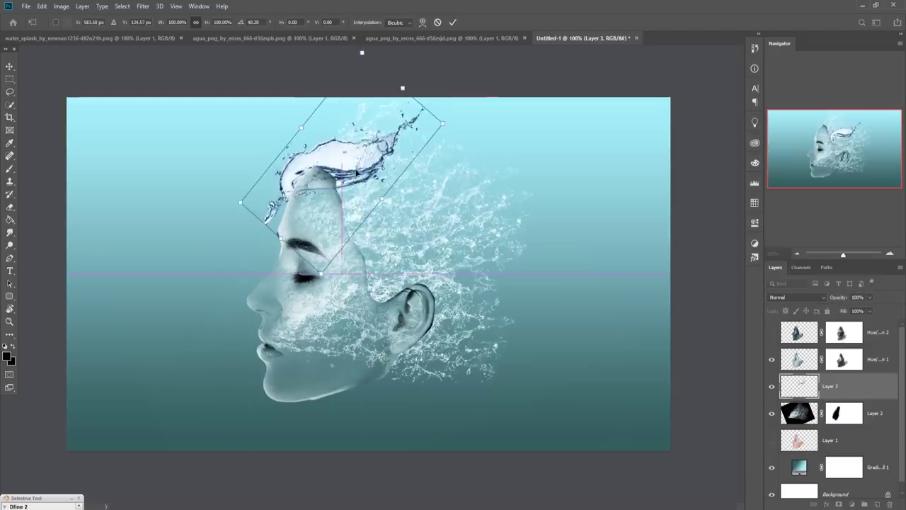
pyautogui.moveTo(455, 129); pyautogui.dragTo(435, 252)
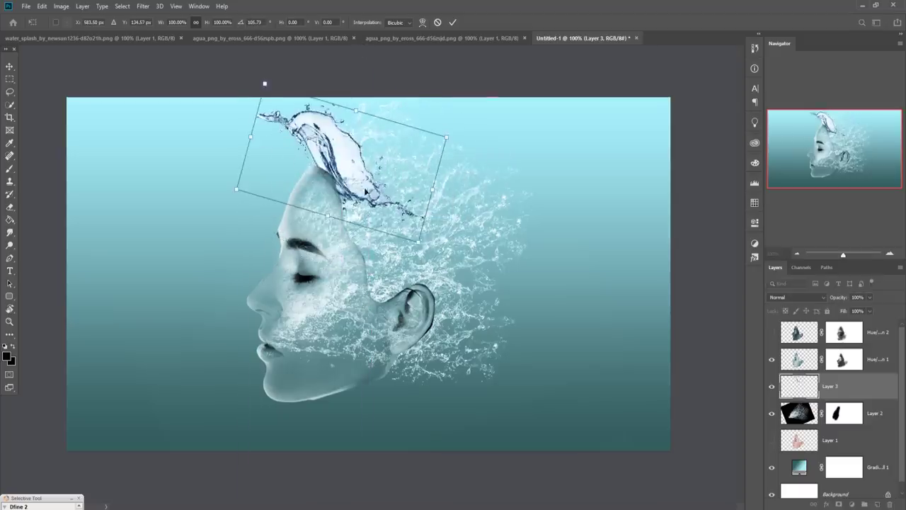
pyautogui.moveTo(365, 191); pyautogui.dragTo(373, 228)
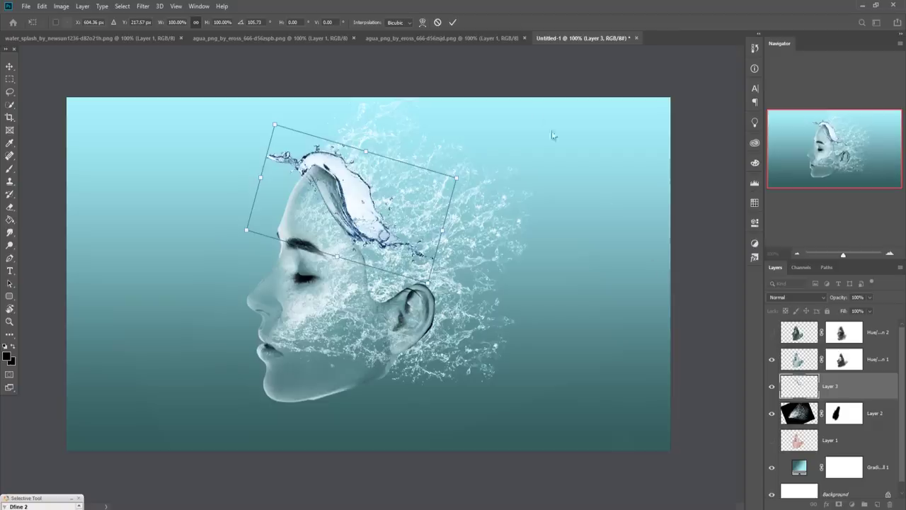
pyautogui.click(454, 23)
pyautogui.moveTo(839, 387); pyautogui.dragTo(839, 361)
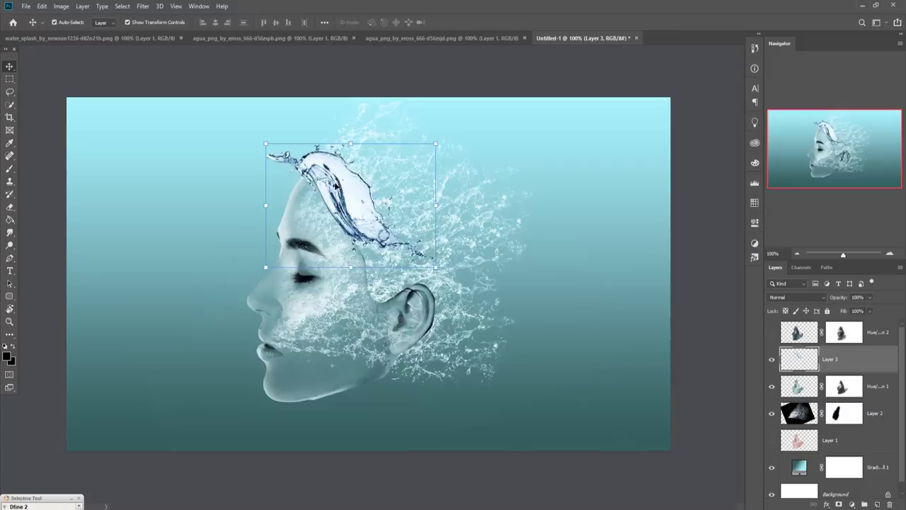
pyautogui.moveTo(336, 185)
pyautogui.mouseDown()
pyautogui.moveTo(360, 155)
pyautogui.moveTo(344, 172)
pyautogui.moveTo(351, 178)
pyautogui.moveTo(343, 170)
pyautogui.moveTo(352, 158)
pyautogui.mouseUp()
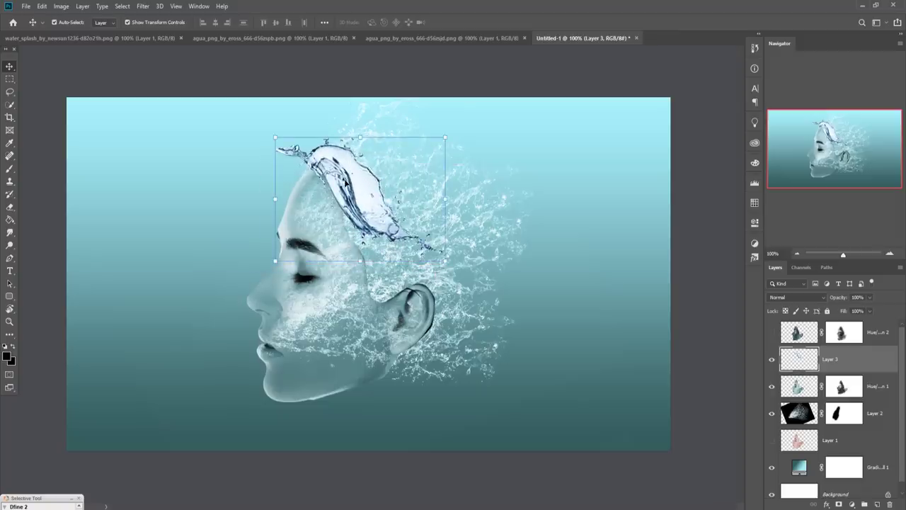
# Fade Layer 3 to 61% opacity and move it slightly lower on the head.
pyautogui.click(871, 299)
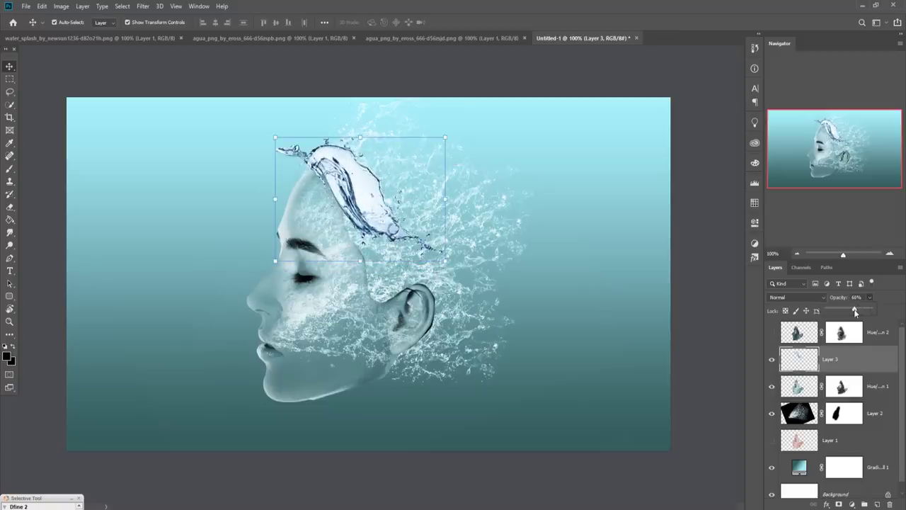
pyautogui.moveTo(854, 312); pyautogui.dragTo(854, 313)
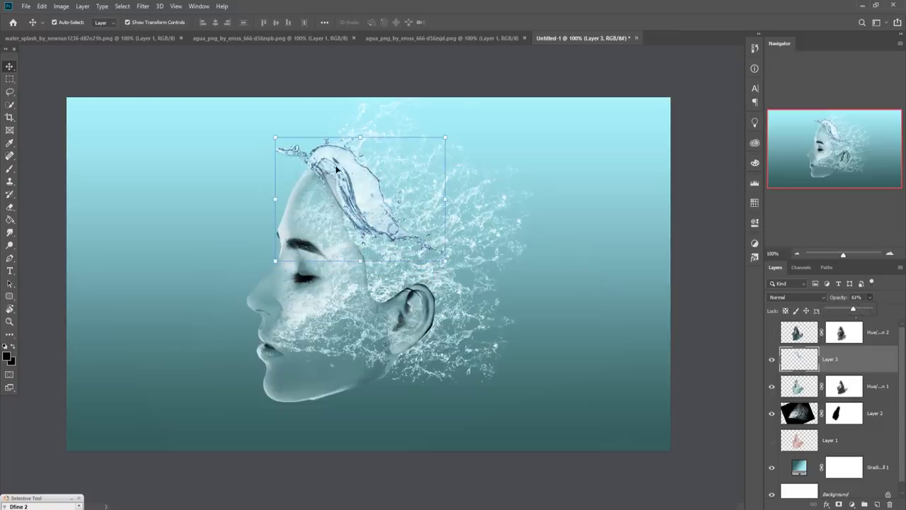
pyautogui.moveTo(340, 177); pyautogui.dragTo(338, 184)
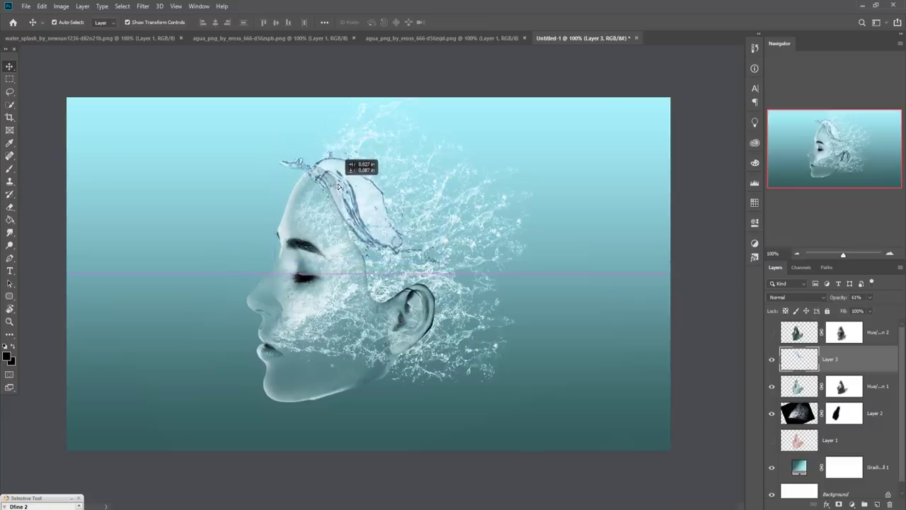
pyautogui.moveTo(339, 183); pyautogui.dragTo(339, 184)
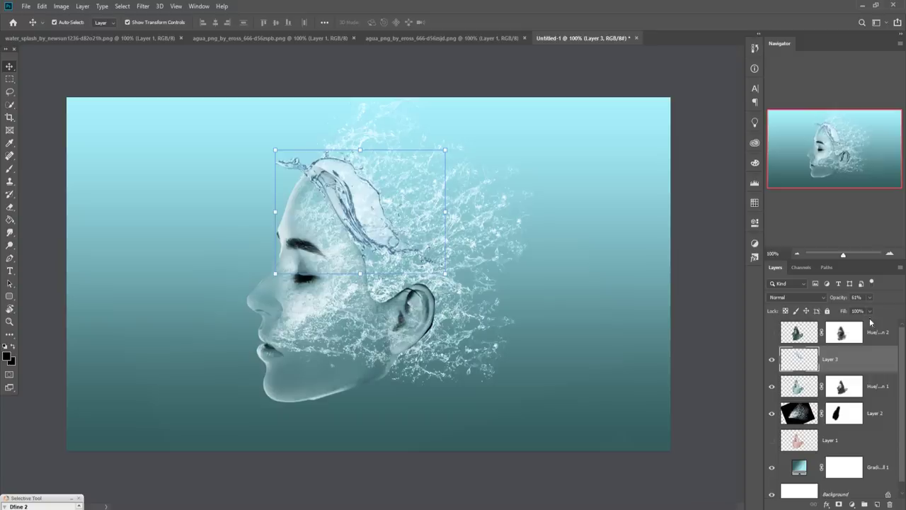
# Duplicate Layer 3, rotate the copy about 19° over the ear, and add a layer mask.
pyautogui.rightClick(859, 368)
pyautogui.click(755, 148)
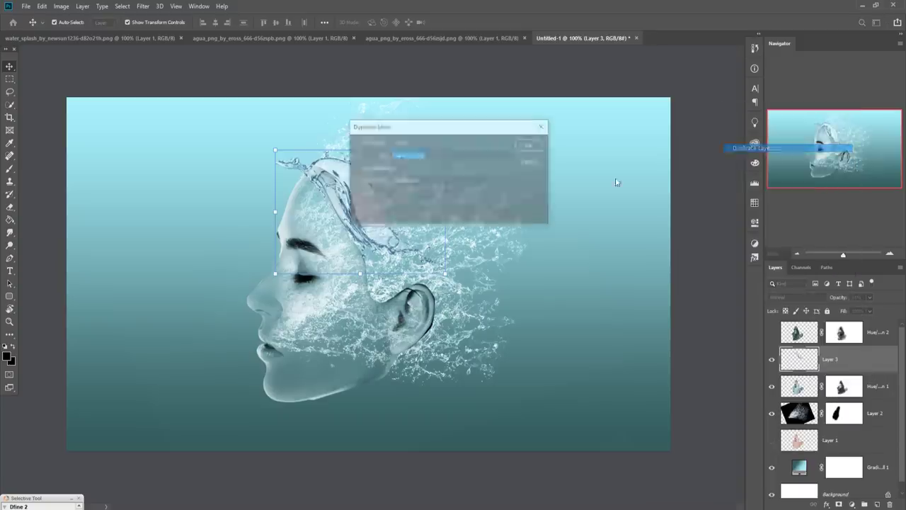
pyautogui.click(530, 145)
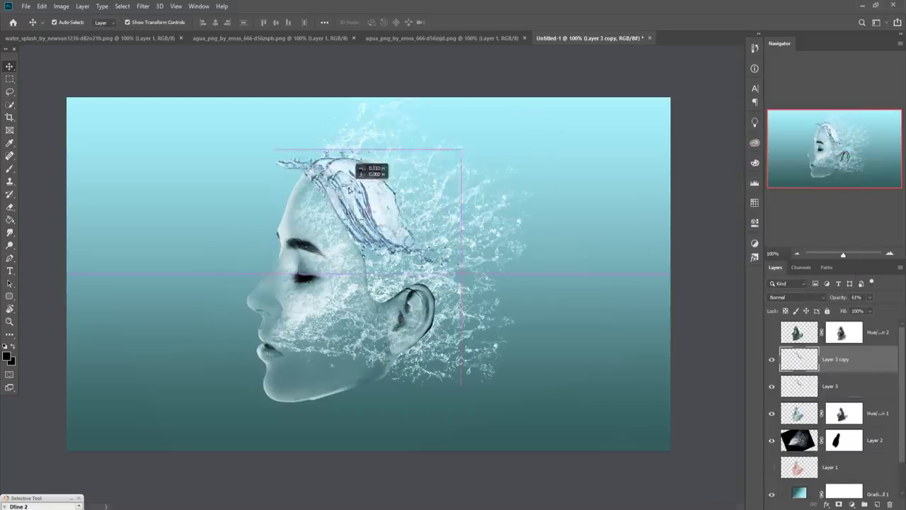
pyautogui.moveTo(415, 172); pyautogui.dragTo(367, 257)
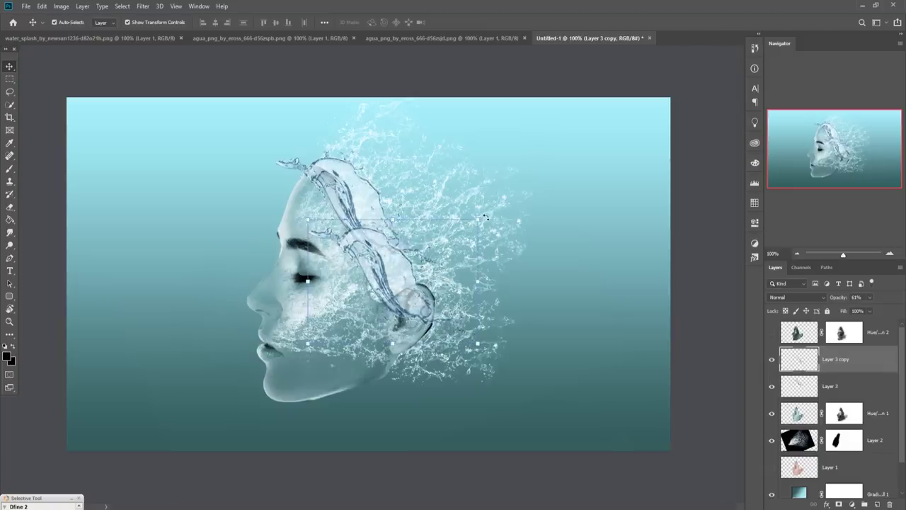
pyautogui.moveTo(485, 217); pyautogui.dragTo(511, 250)
pyautogui.moveTo(382, 253); pyautogui.dragTo(379, 262)
pyautogui.moveTo(496, 275); pyautogui.dragTo(497, 263)
pyautogui.moveTo(388, 278); pyautogui.dragTo(395, 277)
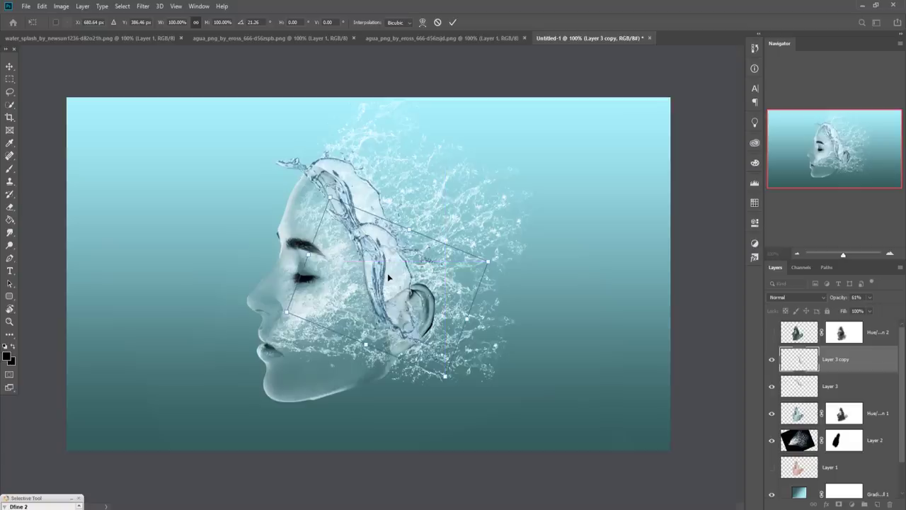
pyautogui.click(451, 21)
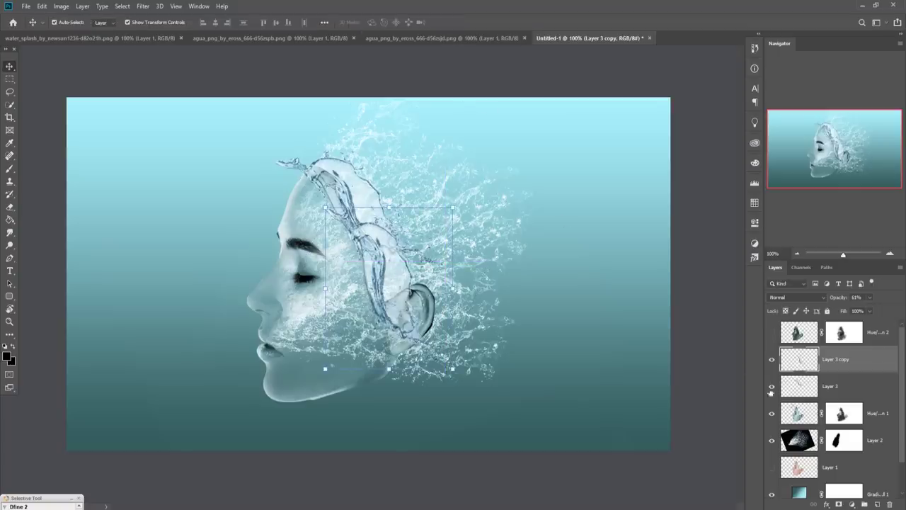
pyautogui.click(839, 504)
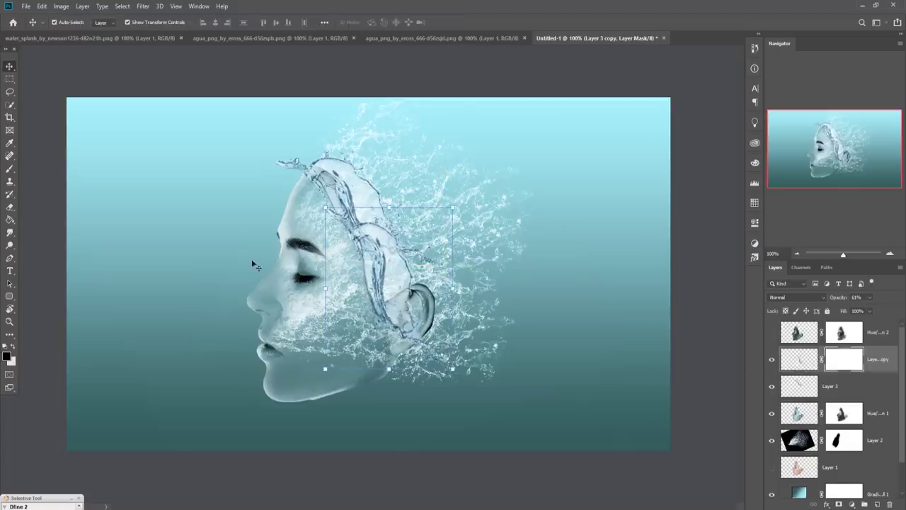
# Paint Layer 3 copy's mask near the ear with a 19% opacity, size-60 brush.
pyautogui.click(10, 171)
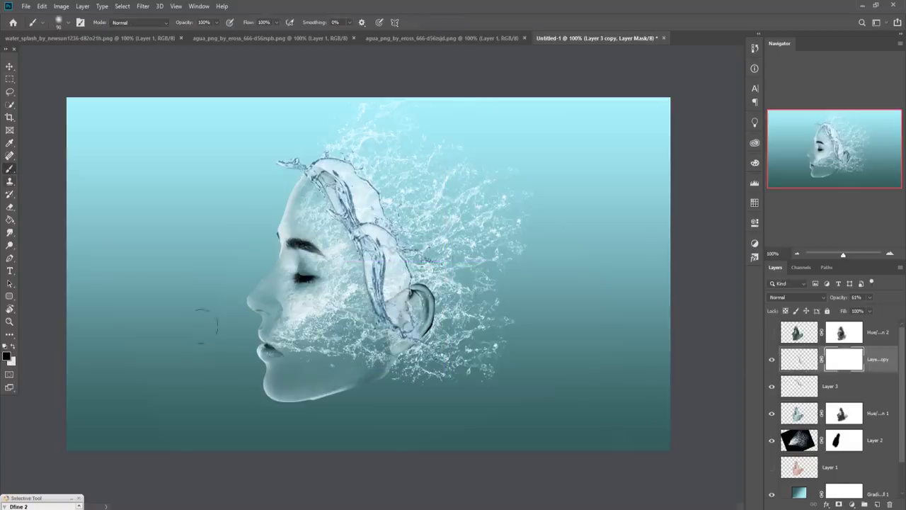
pyautogui.click(216, 23)
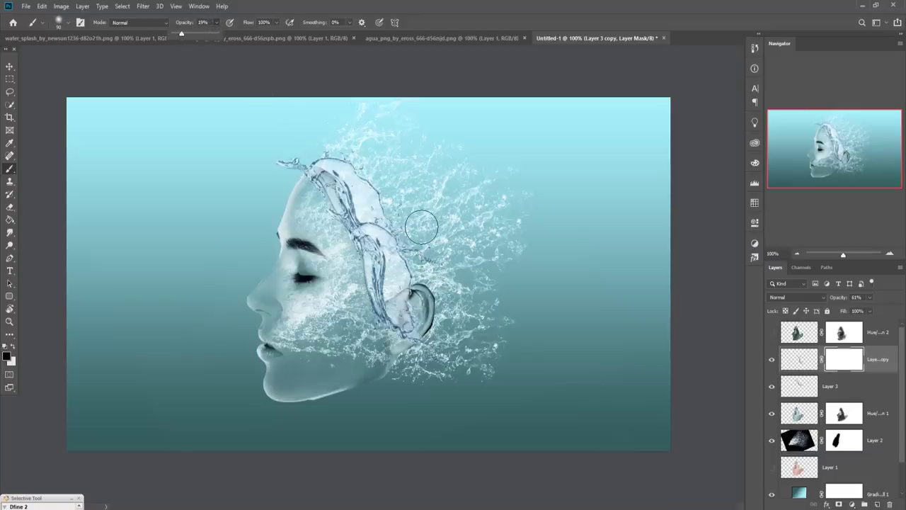
pyautogui.click(421, 219)
pyautogui.press('[')
pyautogui.press('[')
pyautogui.press('[')
pyautogui.moveTo(387, 233)
pyautogui.mouseDown()
pyautogui.moveTo(418, 276)
pyautogui.moveTo(409, 267)
pyautogui.mouseUp()
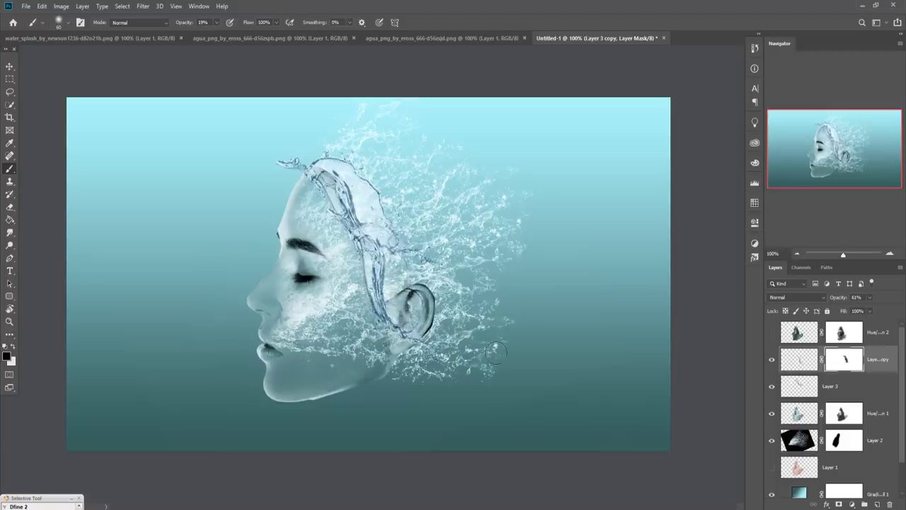
# Paint the Hue/Saturation 1 mask to blend the ear and top-of-head strand into the splash.
pyautogui.click(846, 417)
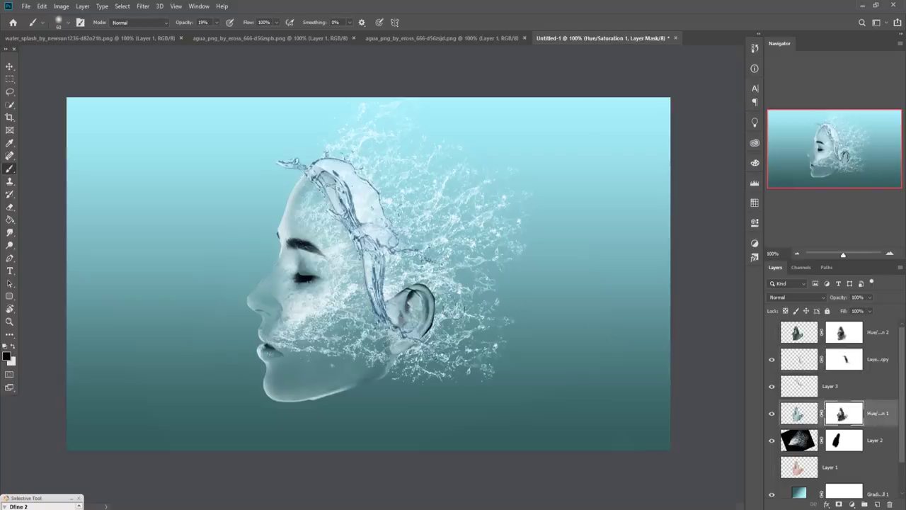
pyautogui.moveTo(434, 282)
pyautogui.mouseDown()
pyautogui.moveTo(409, 318)
pyautogui.moveTo(432, 297)
pyautogui.moveTo(448, 324)
pyautogui.moveTo(404, 309)
pyautogui.moveTo(409, 298)
pyautogui.moveTo(399, 347)
pyautogui.mouseUp()
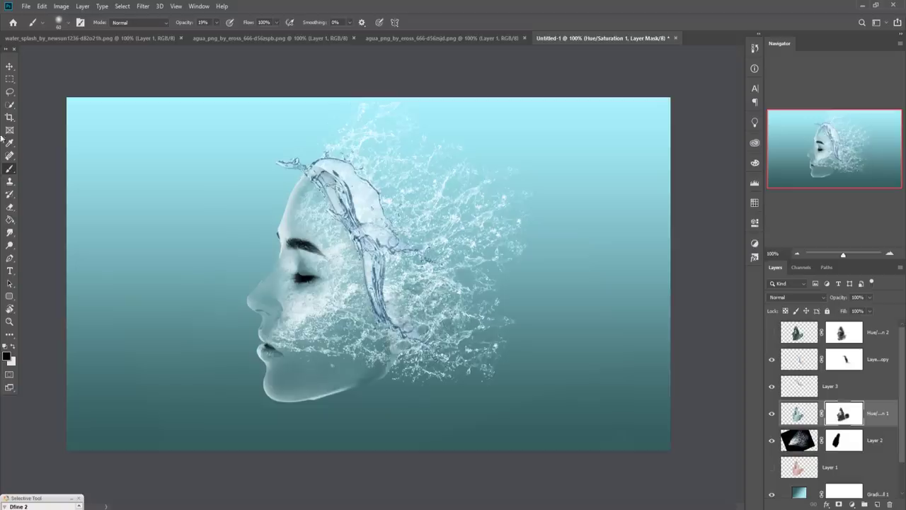
pyautogui.click(12, 67)
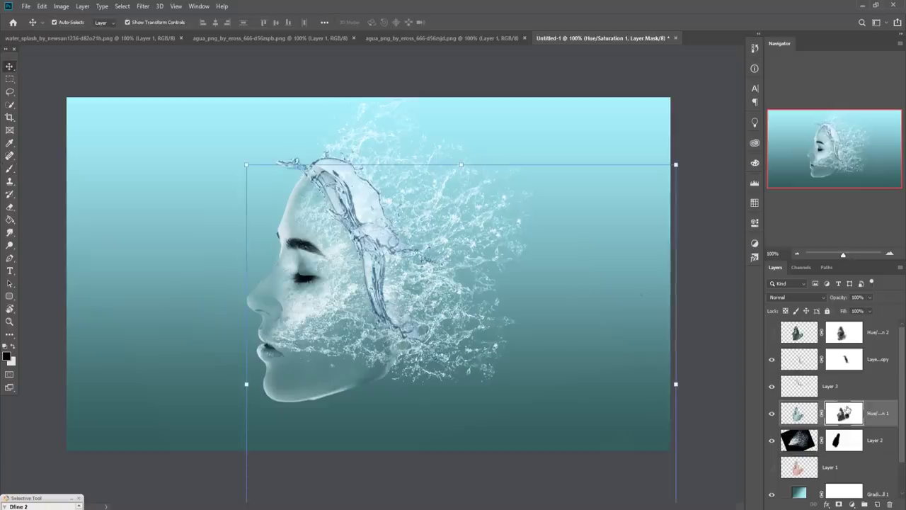
pyautogui.click(9, 168)
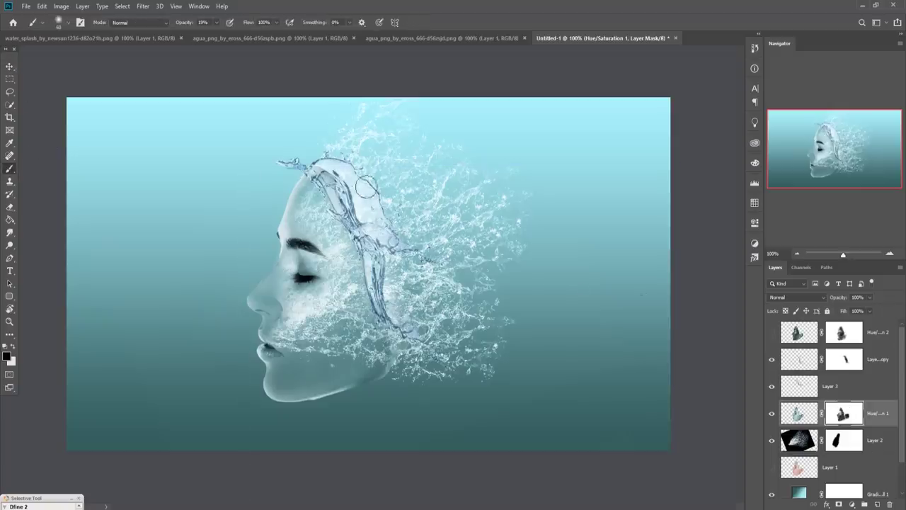
pyautogui.moveTo(344, 181); pyautogui.dragTo(355, 198)
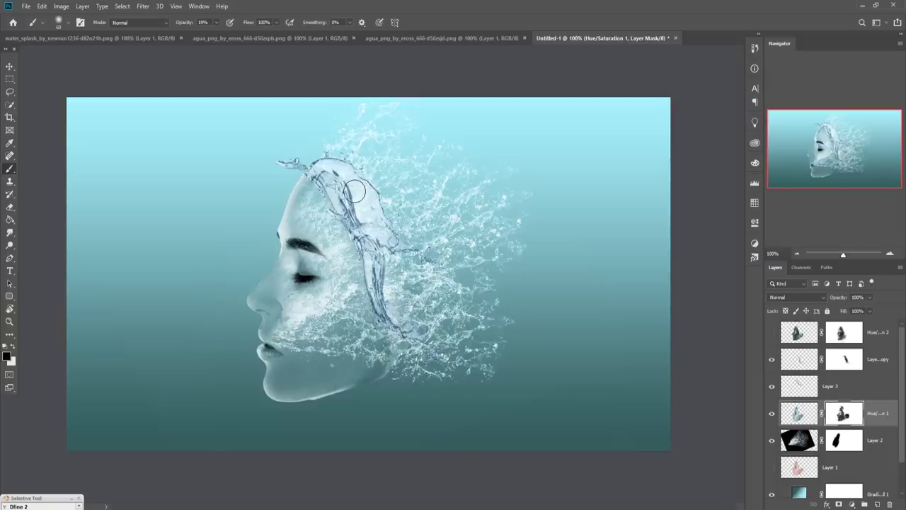
pyautogui.click(9, 66)
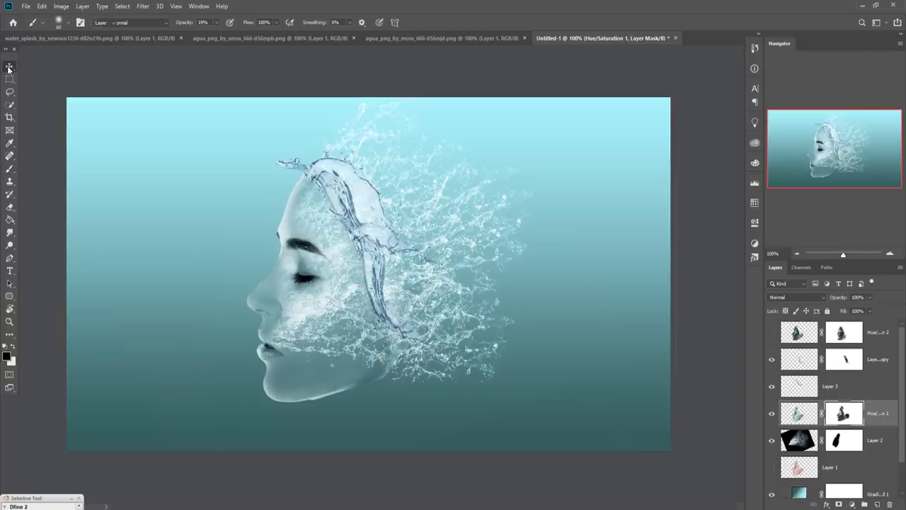
pyautogui.click(877, 384)
# Duplicate Layer 3 copy as Layer 3 copy 2, scaled to 90.47% and rotated 61° along the neck.
pyautogui.click(877, 359)
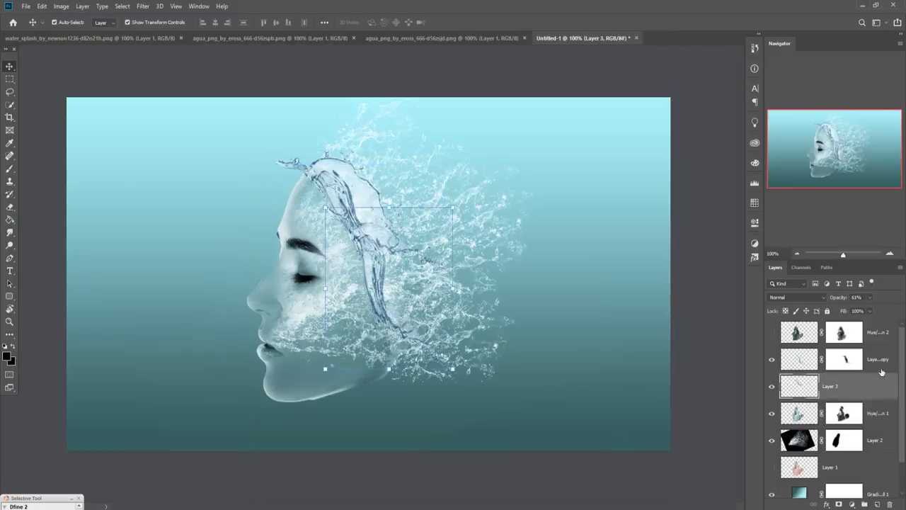
pyautogui.rightClick(878, 359)
pyautogui.click(788, 149)
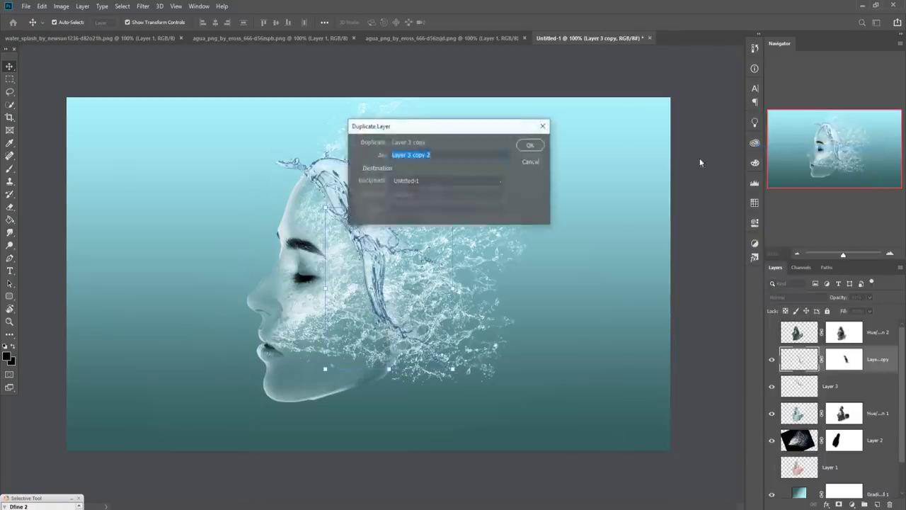
pyautogui.click(529, 147)
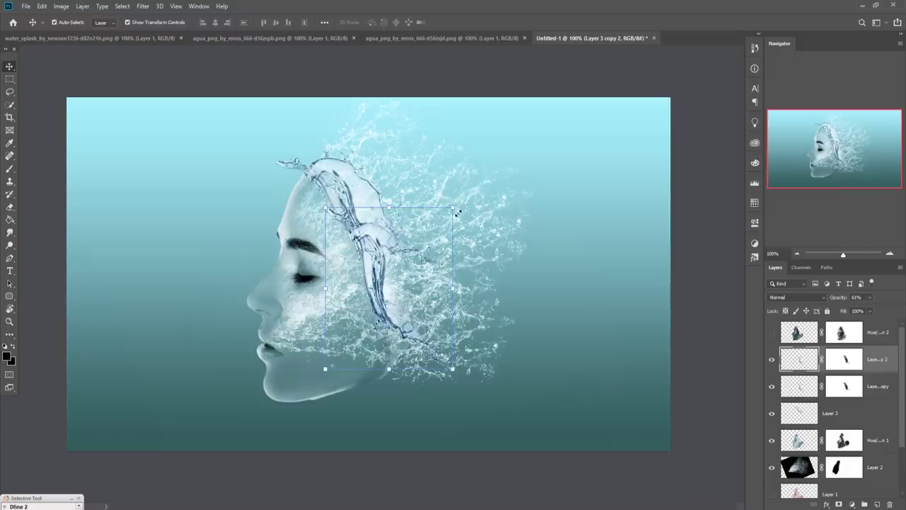
pyautogui.moveTo(452, 208); pyautogui.dragTo(440, 223)
pyautogui.moveTo(369, 269); pyautogui.dragTo(381, 344)
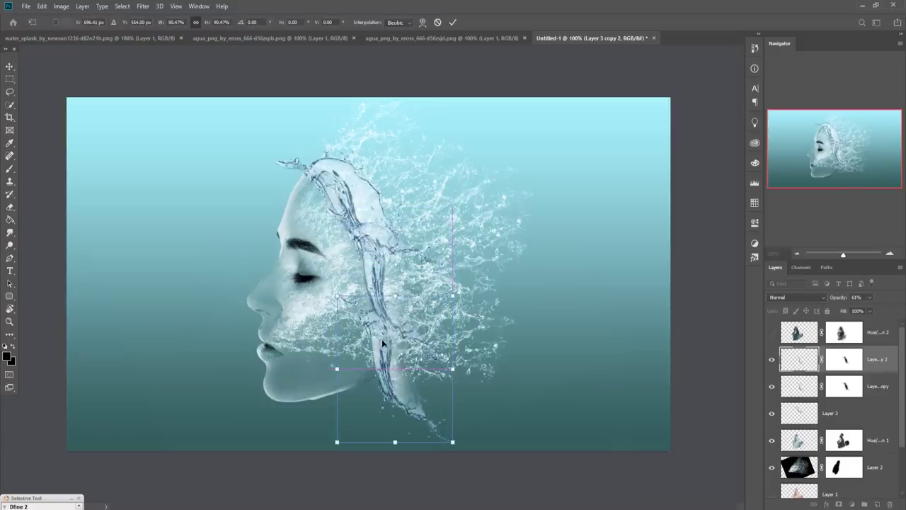
pyautogui.moveTo(468, 290)
pyautogui.mouseDown()
pyautogui.moveTo(408, 347)
pyautogui.moveTo(396, 383)
pyautogui.moveTo(413, 373)
pyautogui.mouseUp()
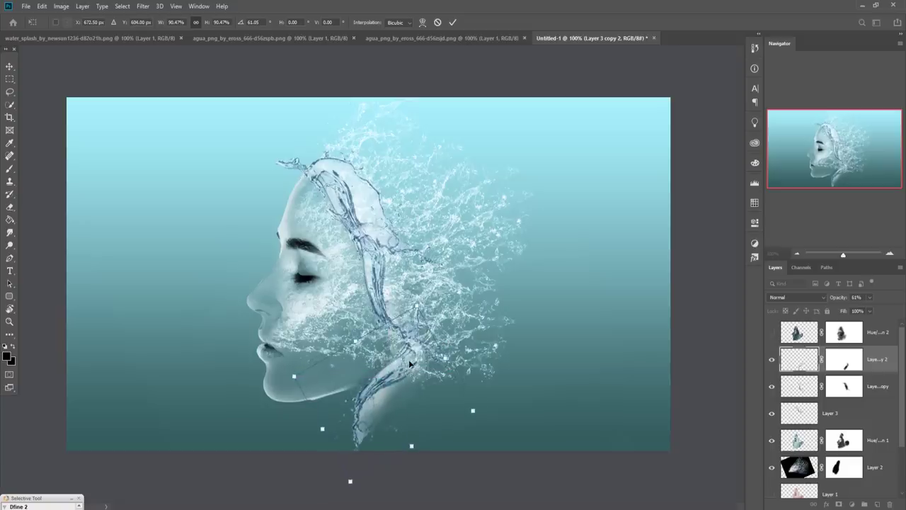
pyautogui.moveTo(410, 363); pyautogui.dragTo(402, 361)
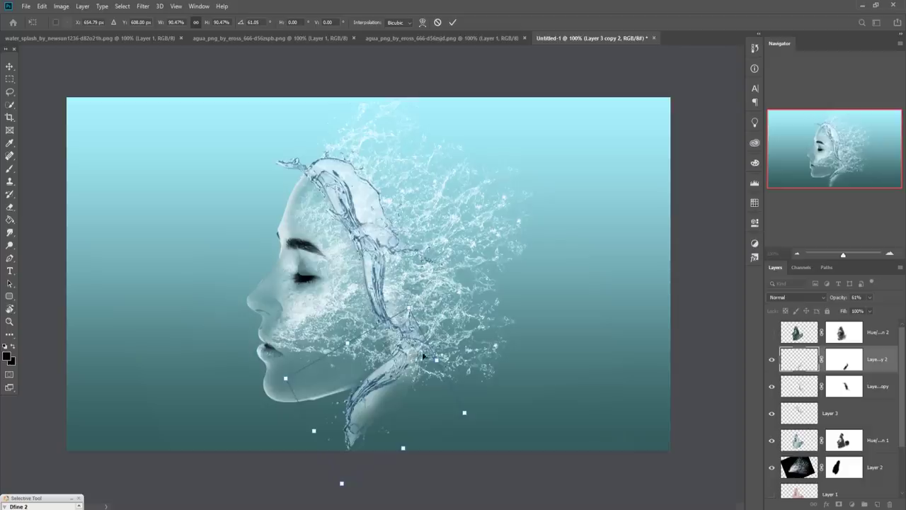
pyautogui.click(453, 22)
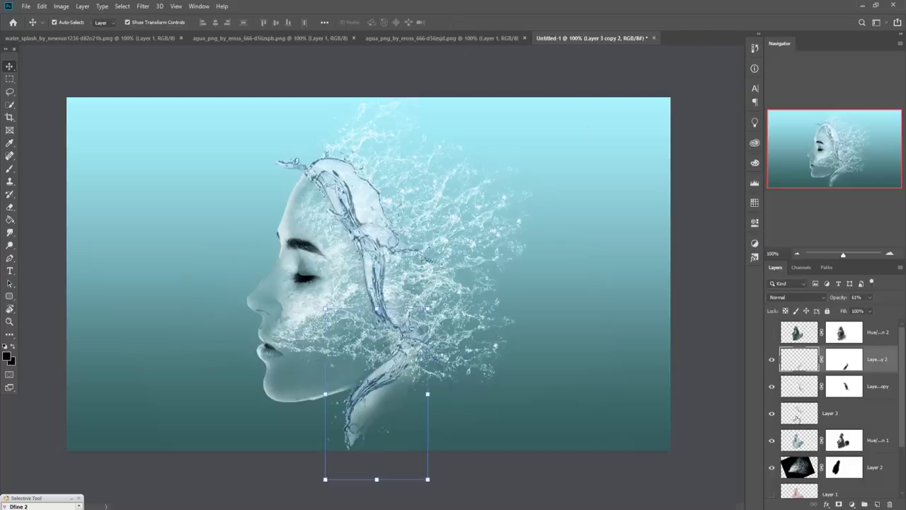
# Paint black on Layer 3 copy 2's mask to fade the stream's lower end along the neck.
pyautogui.click(11, 170)
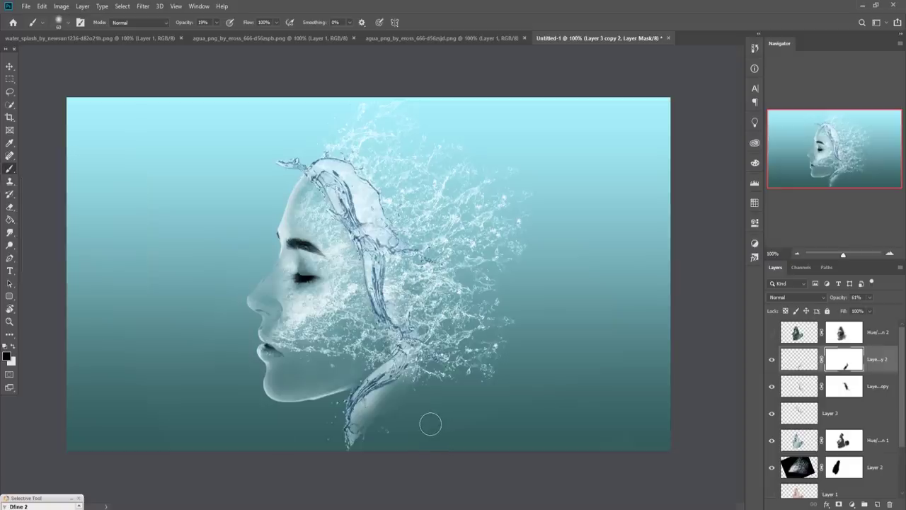
pyautogui.moveTo(381, 425); pyautogui.dragTo(366, 404)
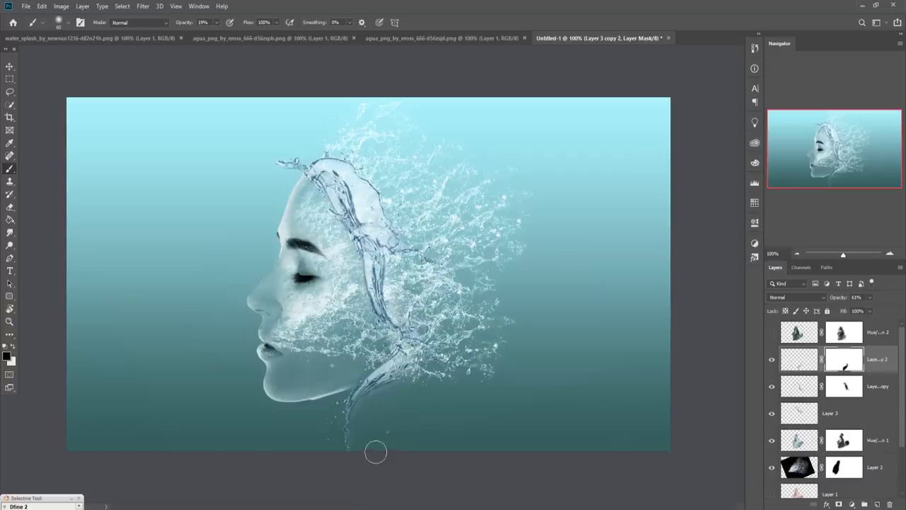
pyautogui.click(8, 66)
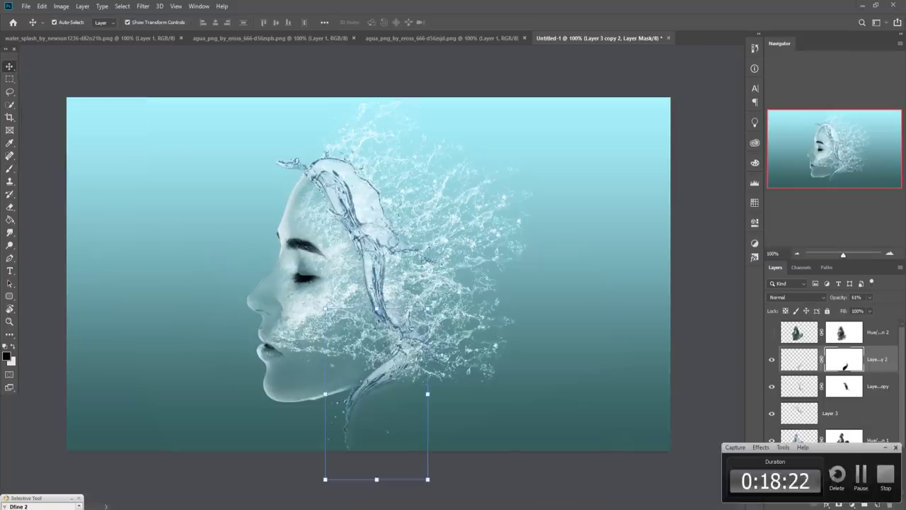
# Drag the agua splash image into the Untitled-1 face composition as a new layer.
pyautogui.click(399, 38)
pyautogui.click(296, 38)
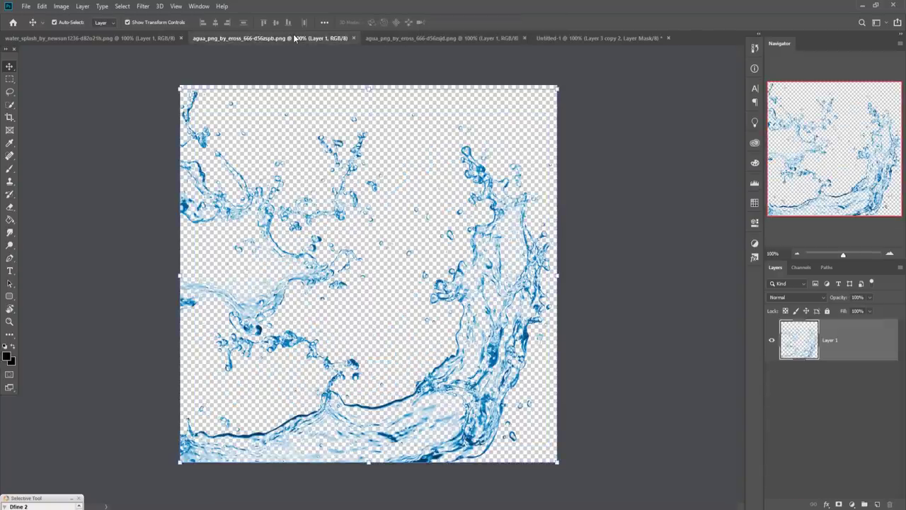
pyautogui.click(46, 39)
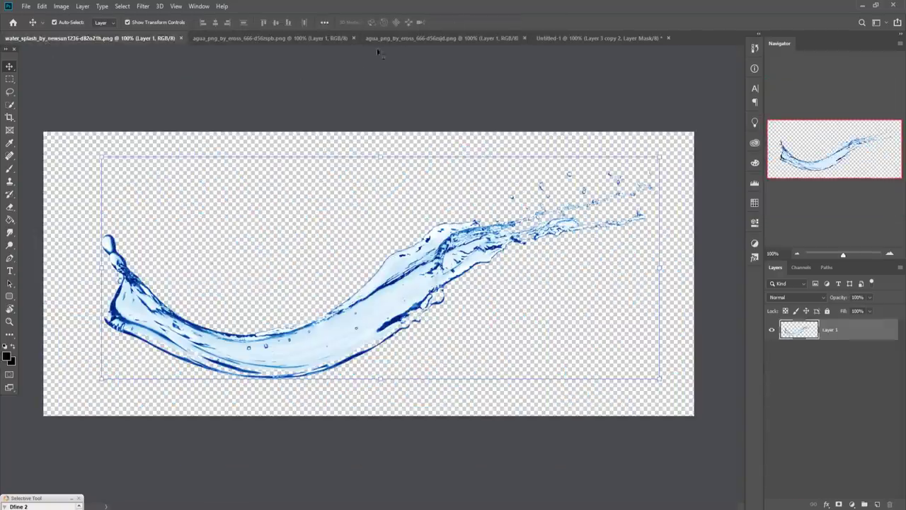
pyautogui.click(412, 39)
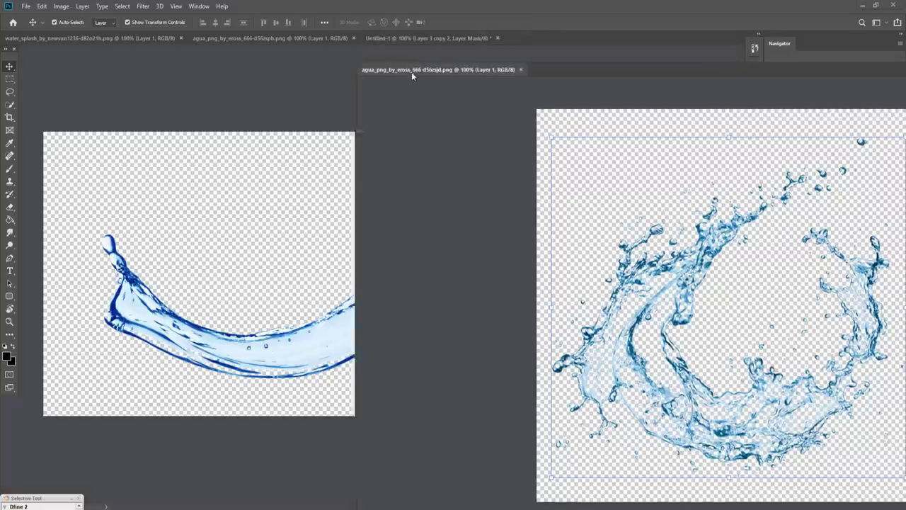
pyautogui.moveTo(415, 39); pyautogui.dragTo(548, 92)
pyautogui.click(393, 39)
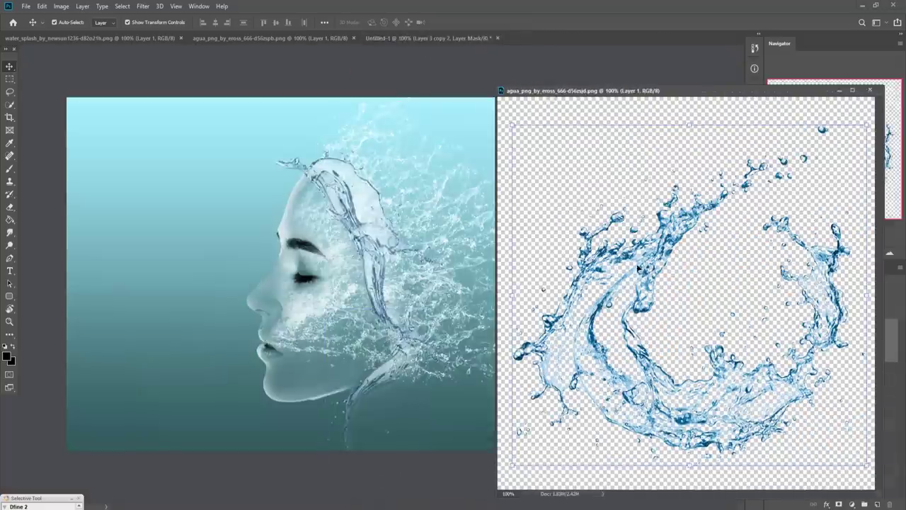
pyautogui.moveTo(623, 233); pyautogui.dragTo(424, 327)
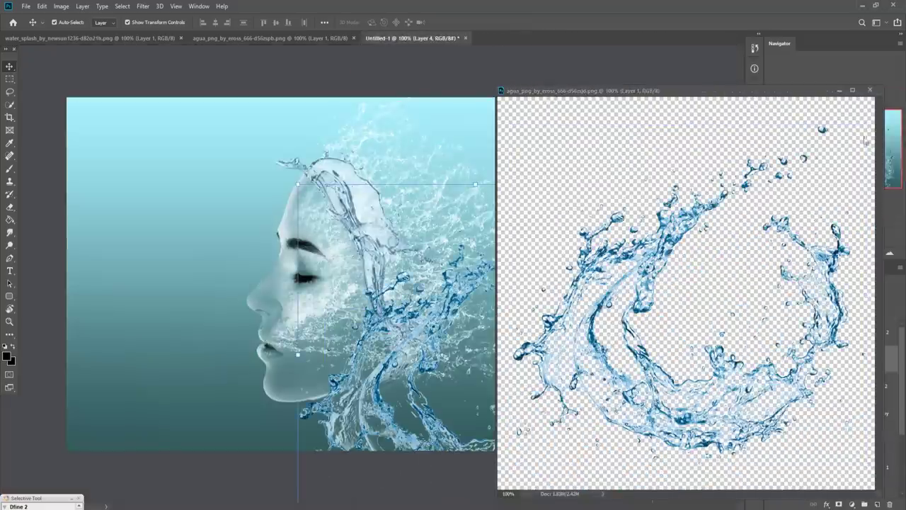
pyautogui.click(839, 90)
# Scale the splash to 77%, rotate it about 13.5°, and place it below the face.
pyautogui.moveTo(659, 185); pyautogui.dragTo(579, 259)
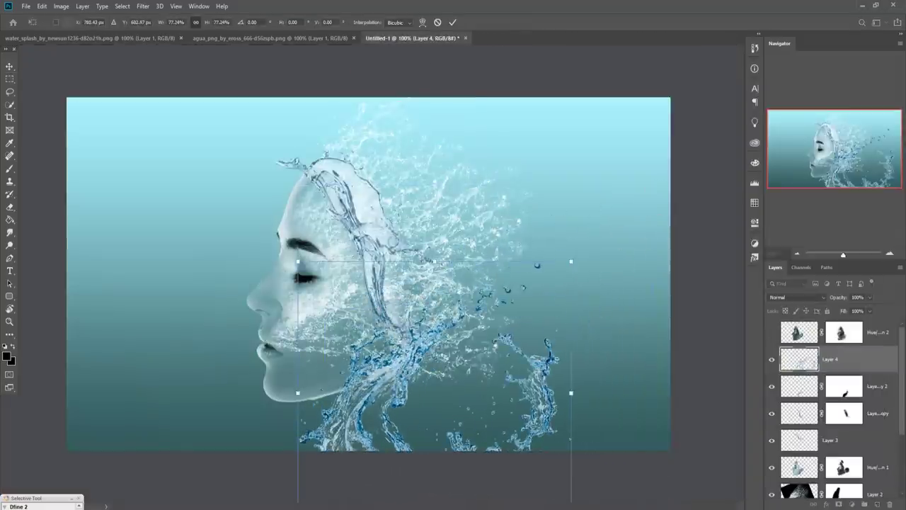
pyautogui.moveTo(552, 375); pyautogui.dragTo(539, 355)
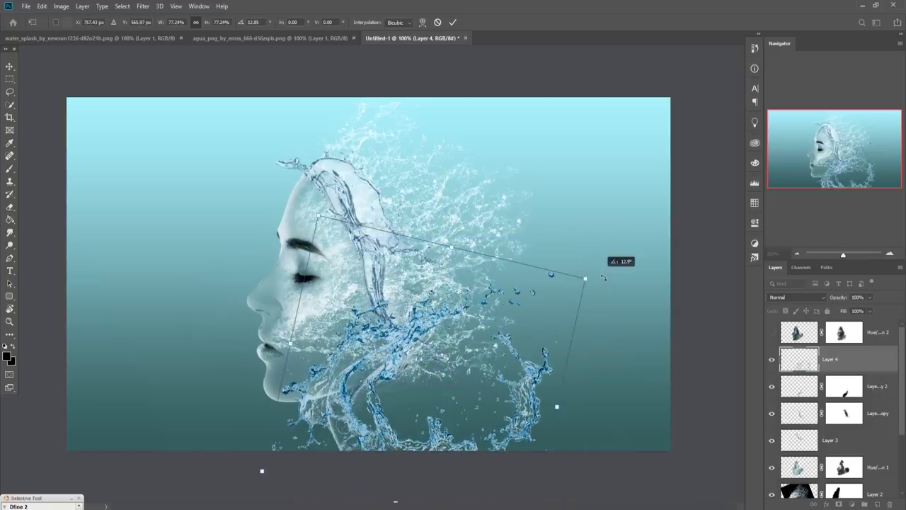
pyautogui.moveTo(581, 235); pyautogui.dragTo(607, 264)
pyautogui.moveTo(388, 353); pyautogui.dragTo(401, 359)
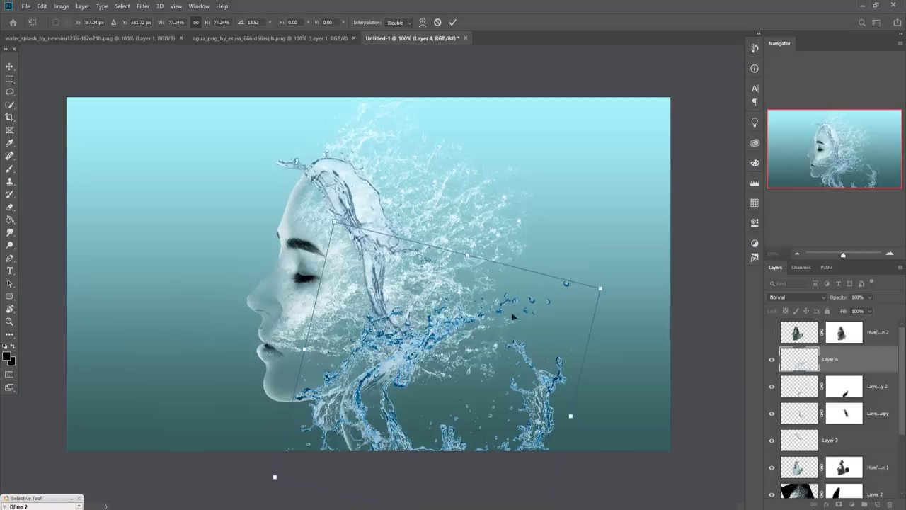
pyautogui.click(453, 22)
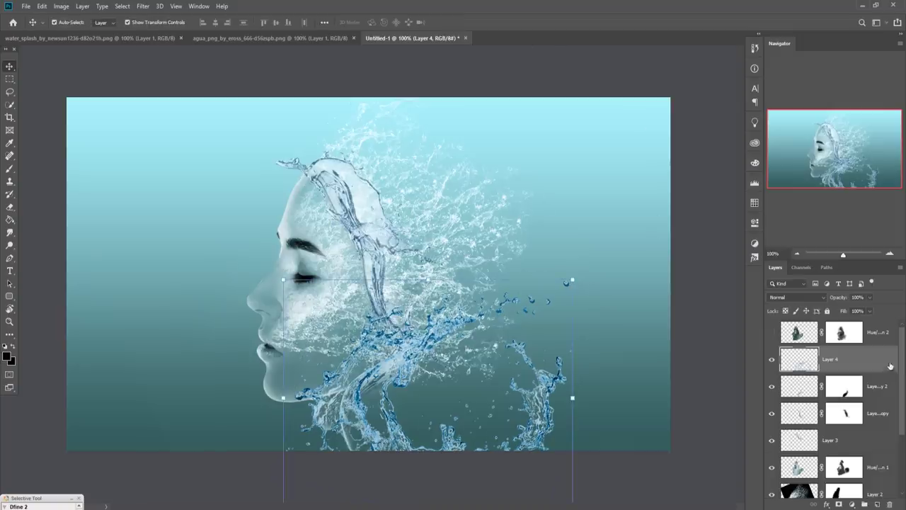
# Add a Hue/Saturation layer clipped to Layer 4, colorized at Hue 185, Saturation 34.
pyautogui.click(852, 504)
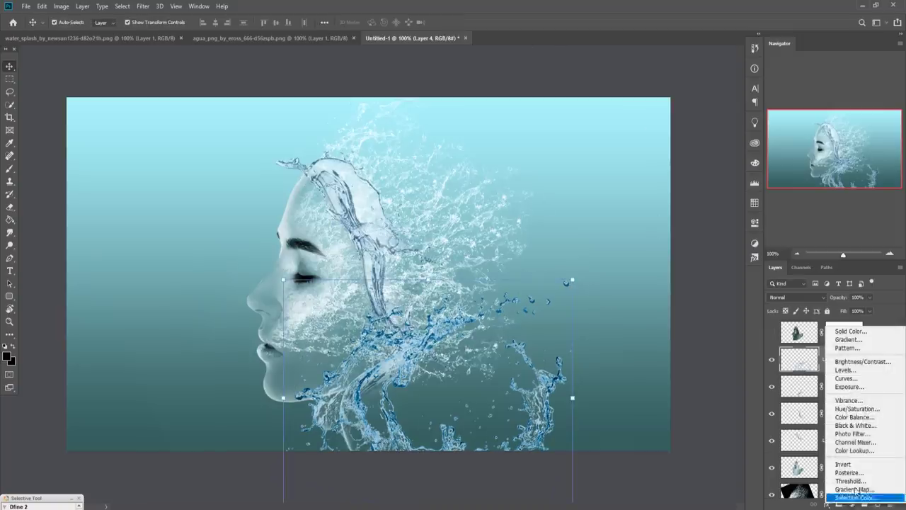
pyautogui.click(844, 366)
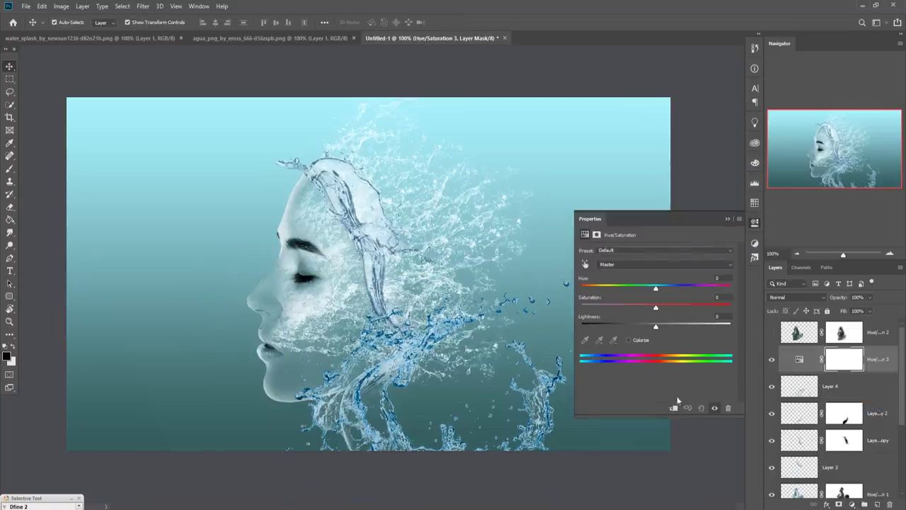
pyautogui.click(676, 408)
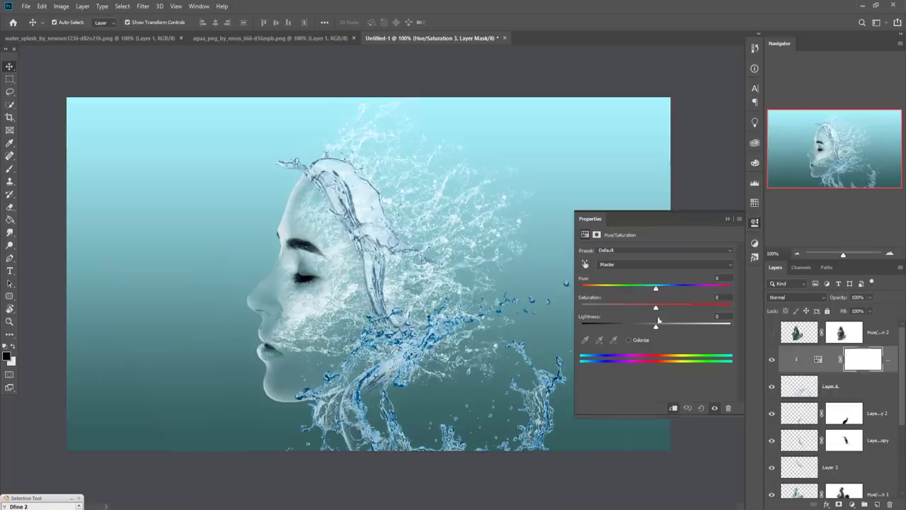
pyautogui.click(629, 340)
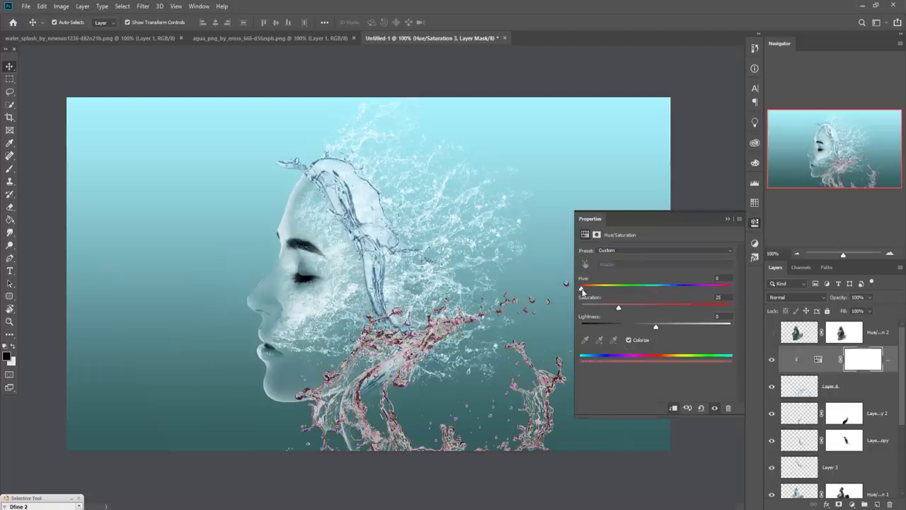
pyautogui.moveTo(582, 291); pyautogui.dragTo(661, 288)
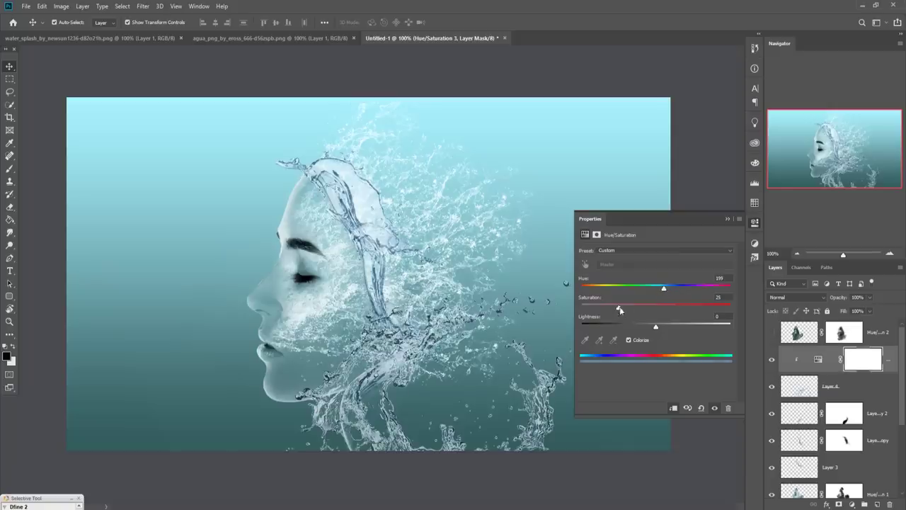
pyautogui.moveTo(620, 310); pyautogui.dragTo(633, 310)
pyautogui.moveTo(665, 289); pyautogui.dragTo(664, 290)
pyautogui.click(726, 219)
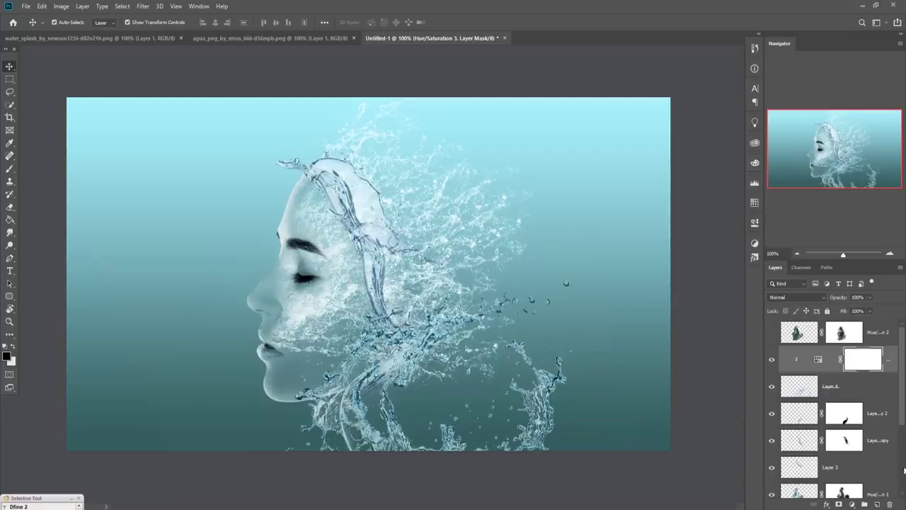
# Mask Layer 4 and paint out the splash below the chin and neck at 100% opacity.
pyautogui.click(857, 391)
pyautogui.click(839, 504)
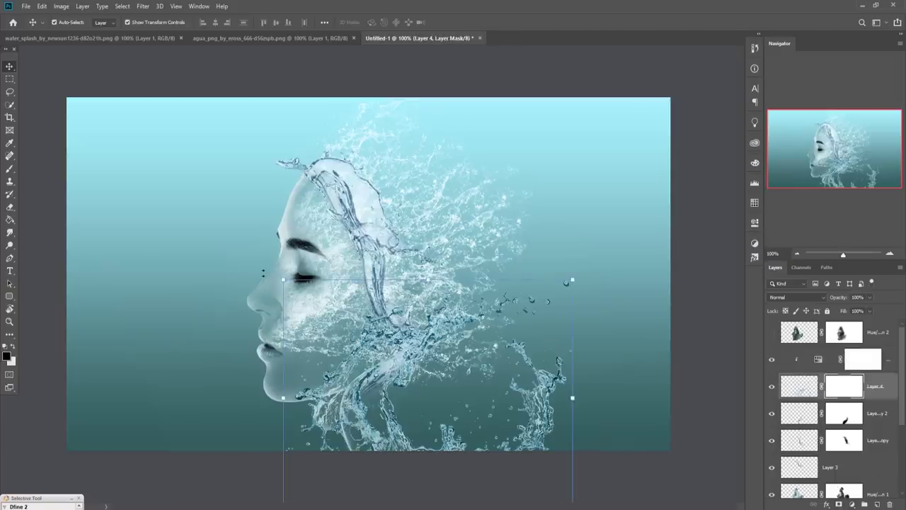
pyautogui.click(10, 169)
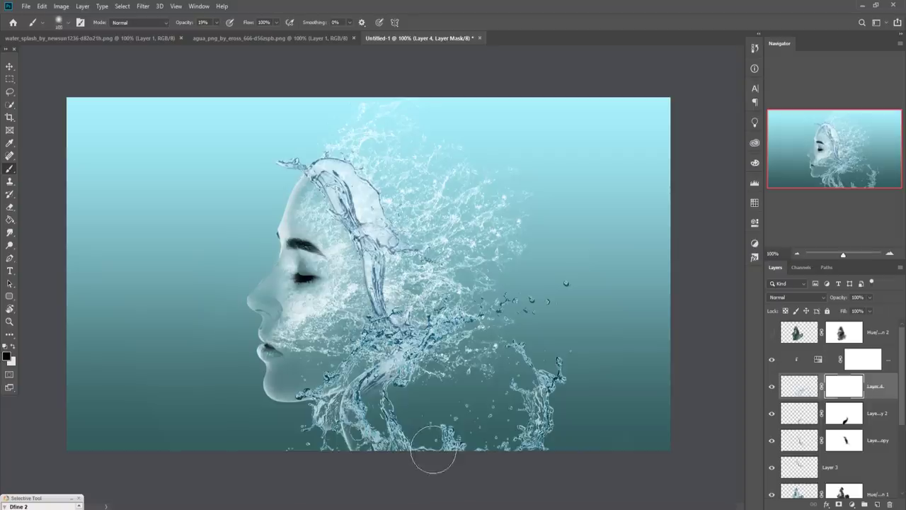
pyautogui.click(216, 22)
pyautogui.moveTo(215, 34); pyautogui.dragTo(252, 33)
pyautogui.moveTo(563, 414)
pyautogui.mouseDown()
pyautogui.moveTo(572, 421)
pyautogui.moveTo(455, 499)
pyautogui.moveTo(418, 479)
pyautogui.moveTo(354, 486)
pyautogui.moveTo(411, 461)
pyautogui.moveTo(358, 473)
pyautogui.moveTo(405, 466)
pyautogui.mouseUp()
pyautogui.press('[')
pyautogui.press('[')
pyautogui.press('[')
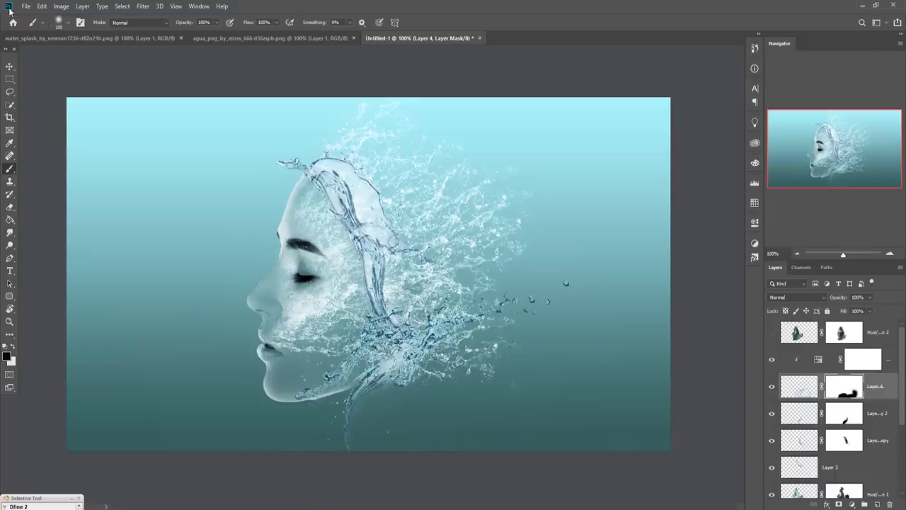
pyautogui.click(7, 68)
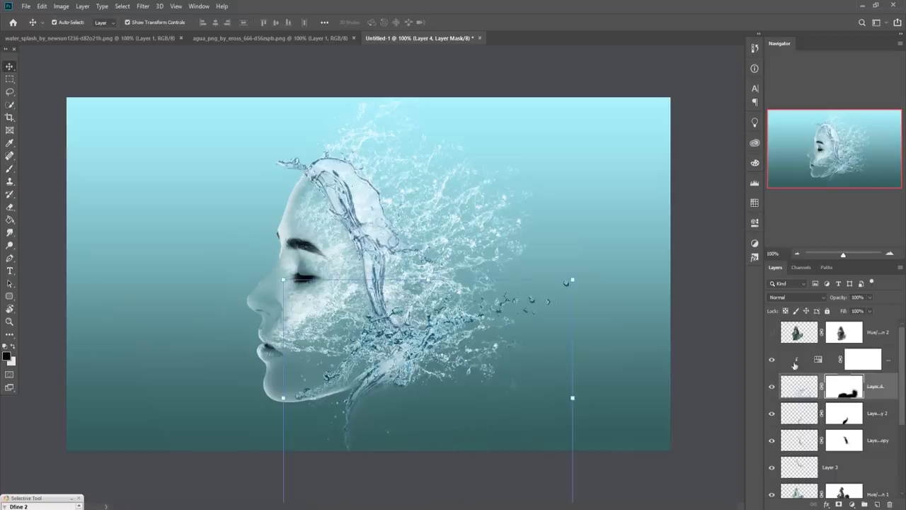
pyautogui.click(892, 363)
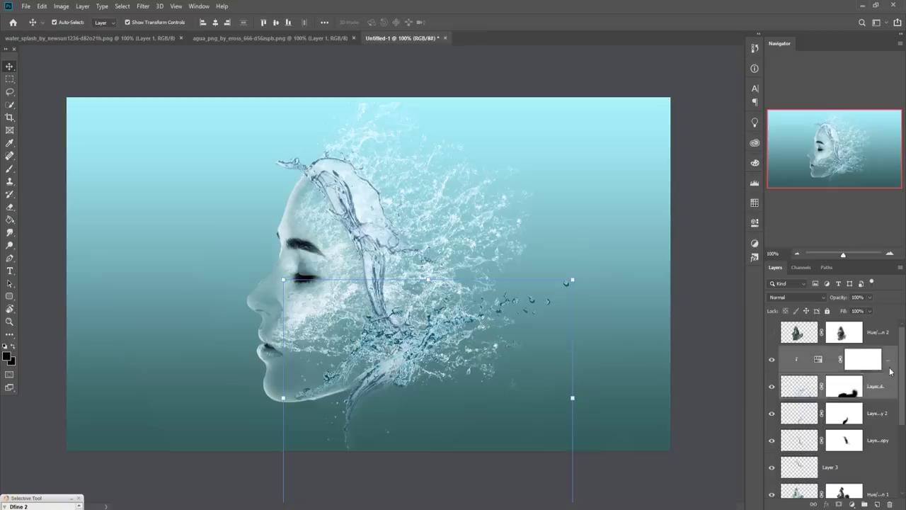
# Merge the Hue/Saturation layer into the splash, duplicate it, and move the copy over the head.
pyautogui.rightClick(890, 371)
pyautogui.click(857, 387)
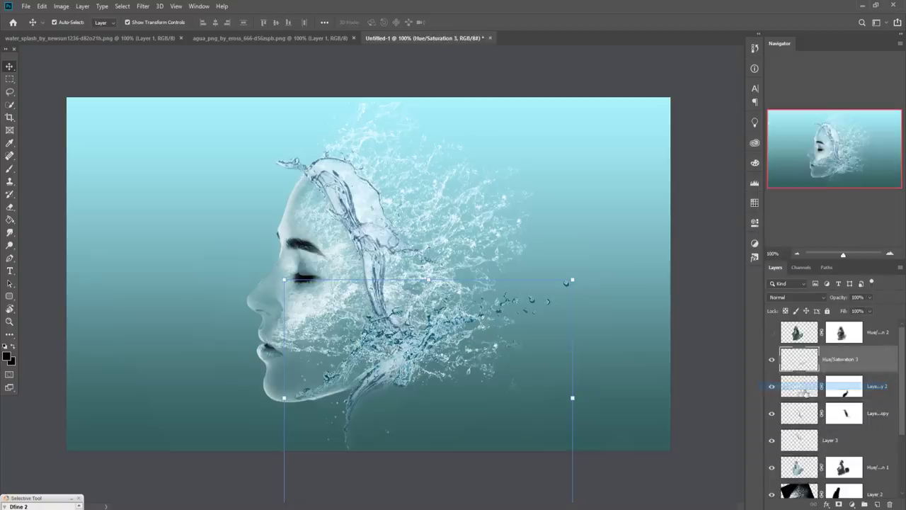
pyautogui.rightClick(860, 369)
pyautogui.click(765, 147)
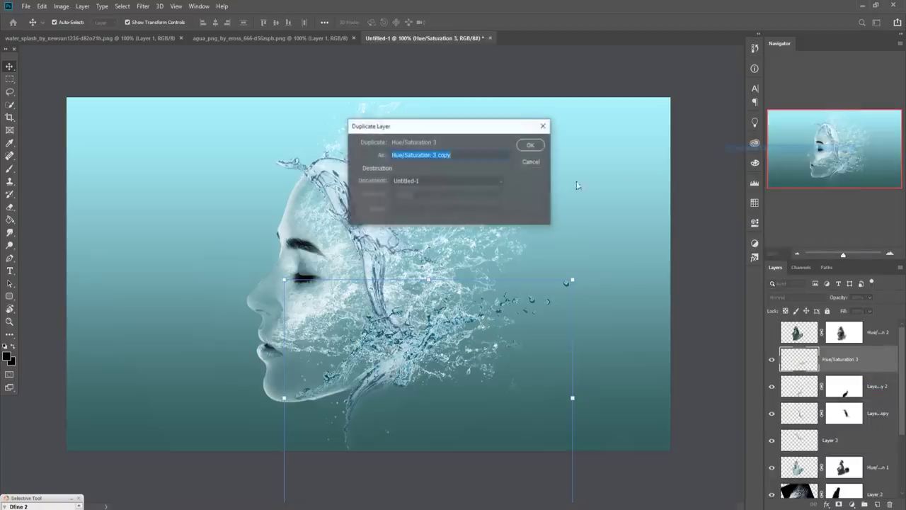
pyautogui.click(530, 145)
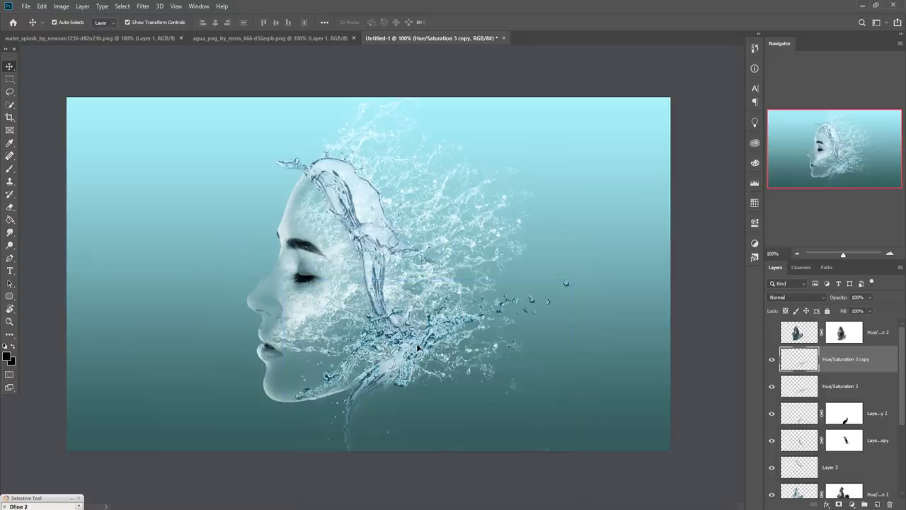
pyautogui.moveTo(419, 347)
pyautogui.mouseDown()
pyautogui.moveTo(398, 169)
pyautogui.moveTo(375, 169)
pyautogui.mouseUp()
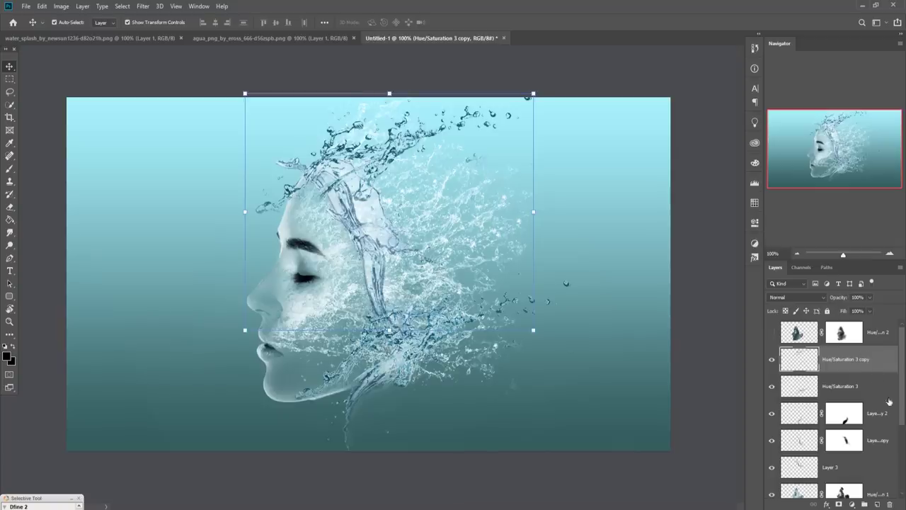
# Try a second splash copy rotated about 116°, then delete it.
pyautogui.rightClick(862, 363)
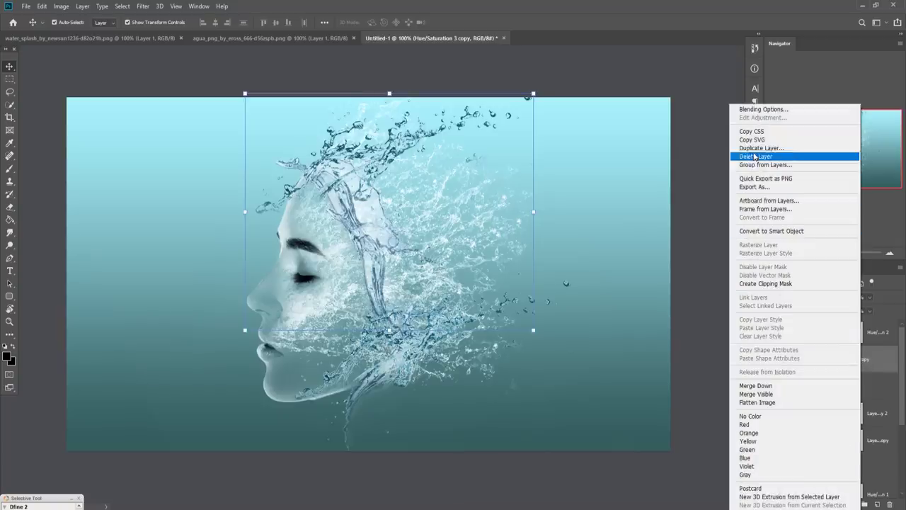
pyautogui.click(761, 148)
pyautogui.click(531, 145)
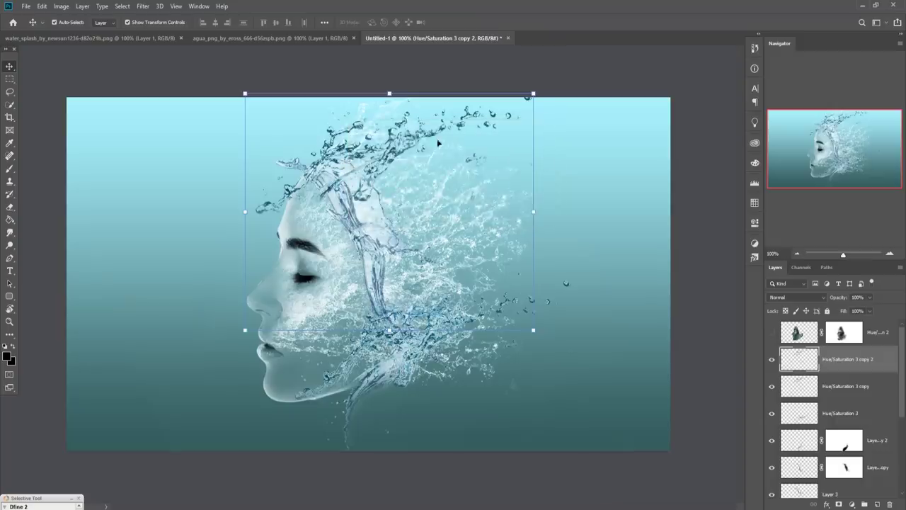
pyautogui.click(411, 141)
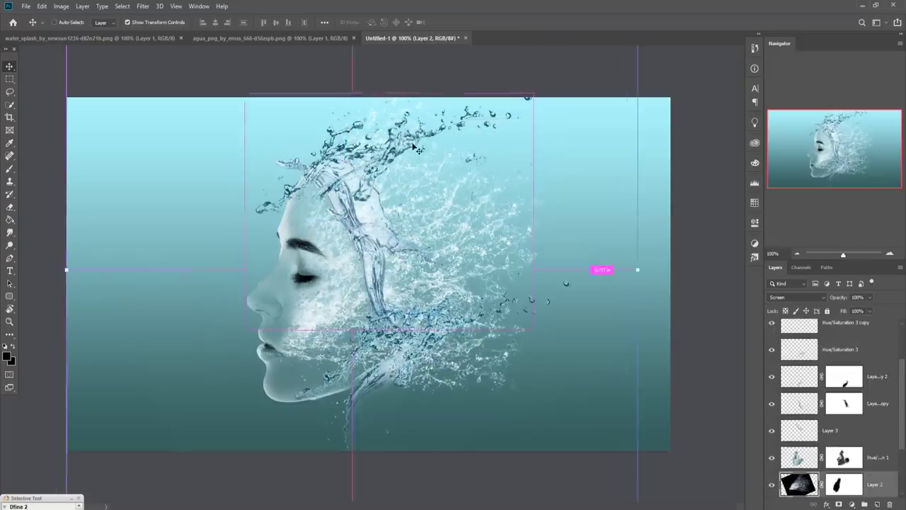
pyautogui.moveTo(413, 146); pyautogui.dragTo(442, 263)
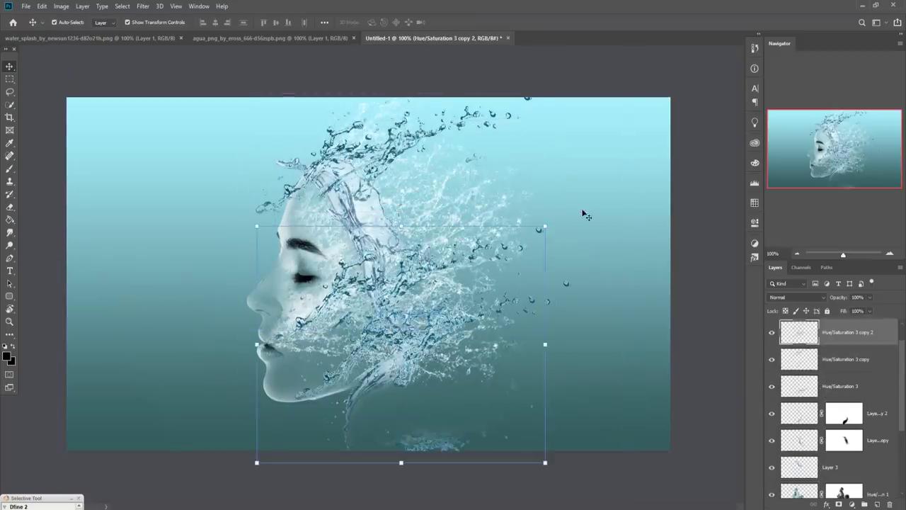
pyautogui.moveTo(555, 222)
pyautogui.mouseDown()
pyautogui.moveTo(466, 344)
pyautogui.moveTo(389, 251)
pyautogui.moveTo(422, 263)
pyautogui.mouseUp()
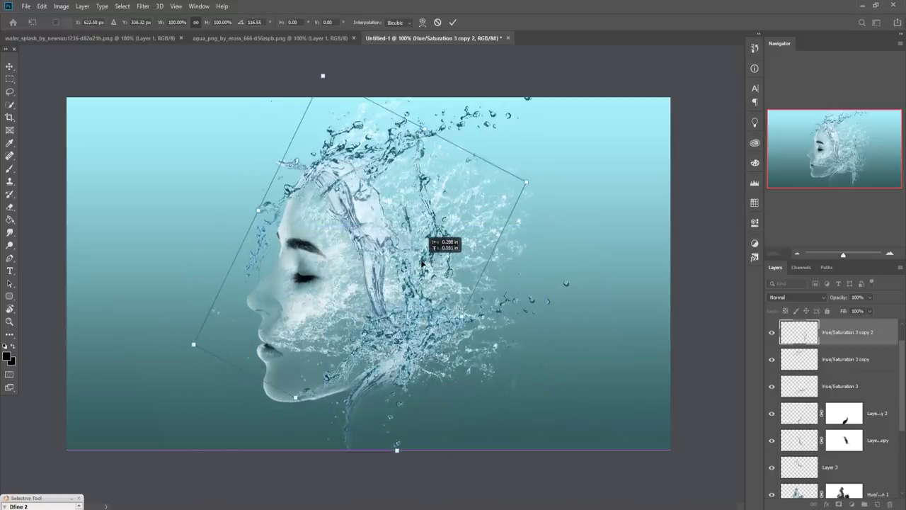
pyautogui.click(454, 23)
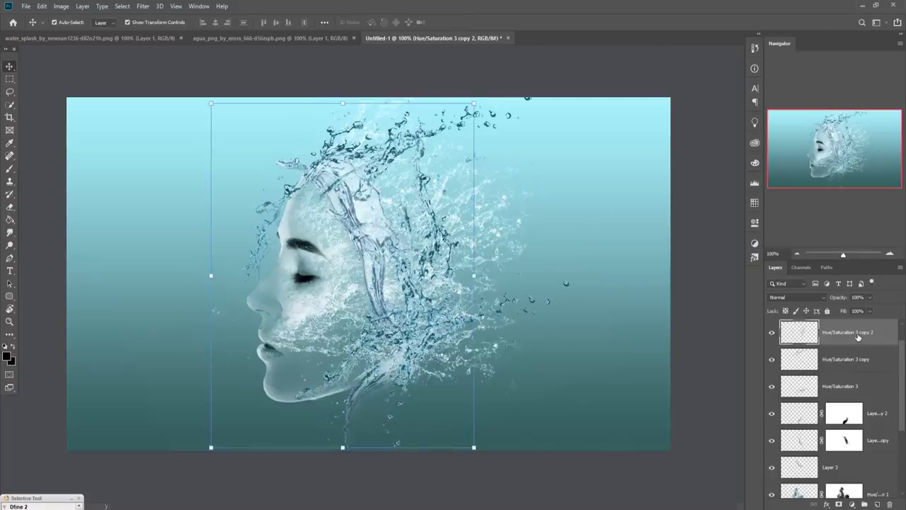
pyautogui.press('Delete')
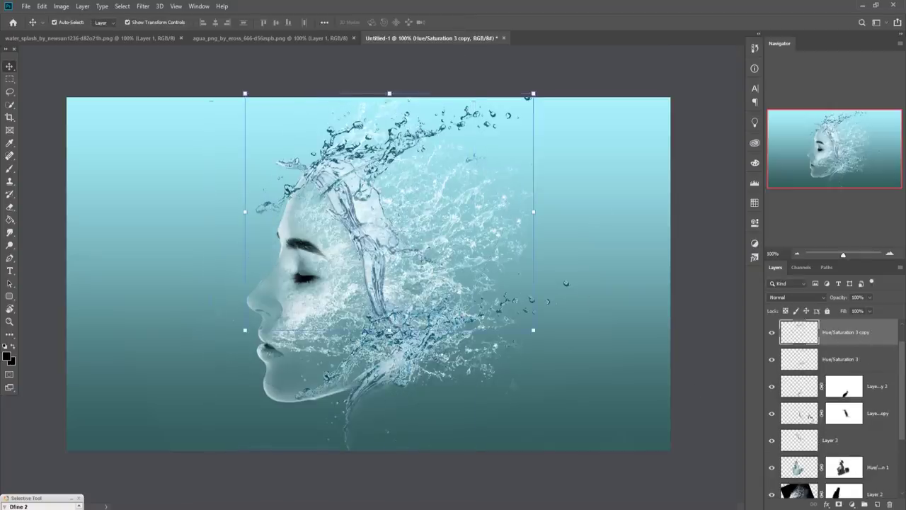
pyautogui.press('Delete')
pyautogui.click(794, 481)
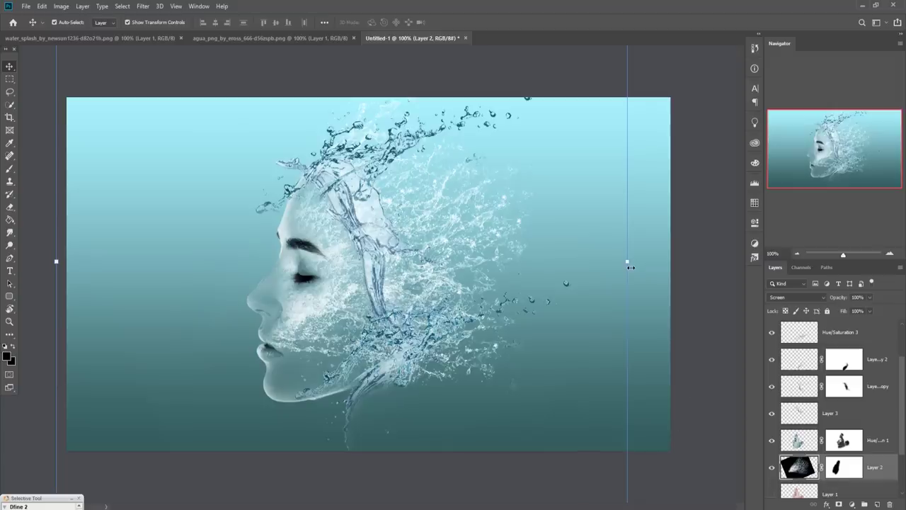
# Stretch Layer 2 wider, shift it left, and commit its transform.
pyautogui.moveTo(629, 264); pyautogui.dragTo(665, 260)
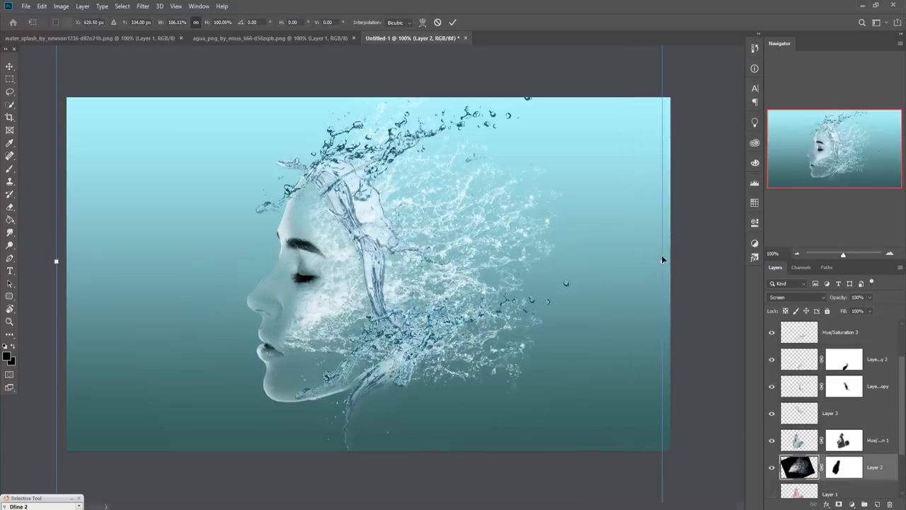
pyautogui.moveTo(509, 262); pyautogui.dragTo(491, 258)
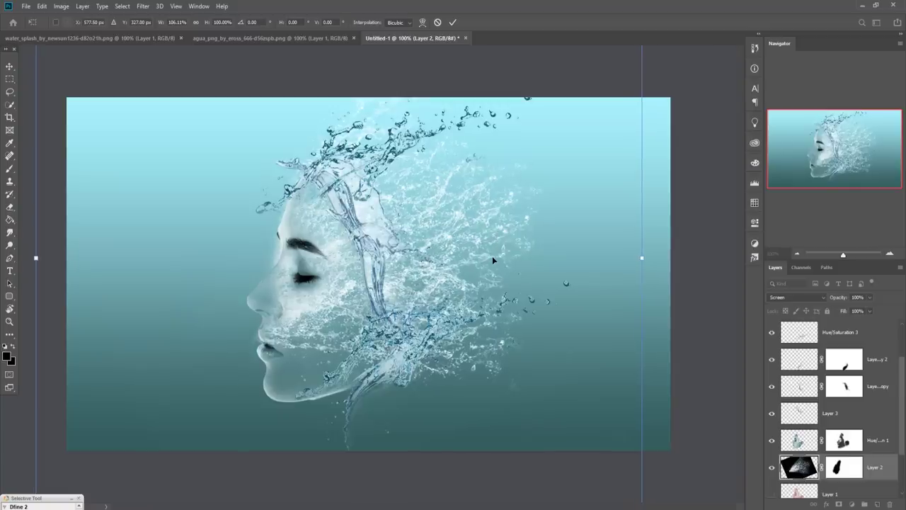
pyautogui.click(453, 22)
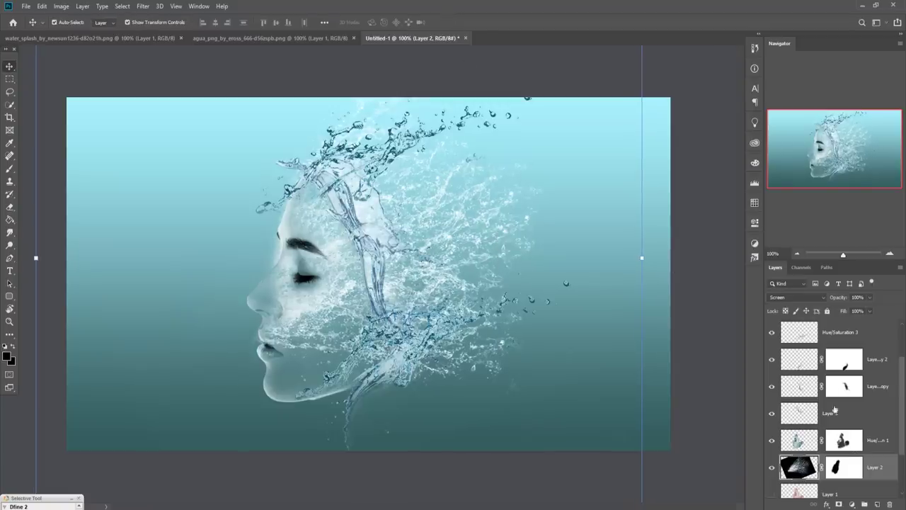
# Paint on Layer 2's mask to touch up the area near the lips and chin.
pyautogui.click(856, 472)
pyautogui.click(9, 169)
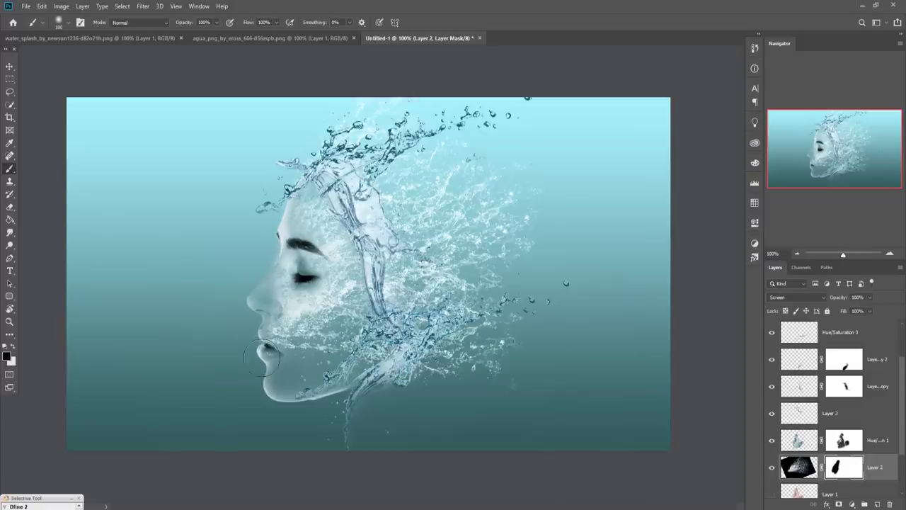
pyautogui.click(10, 67)
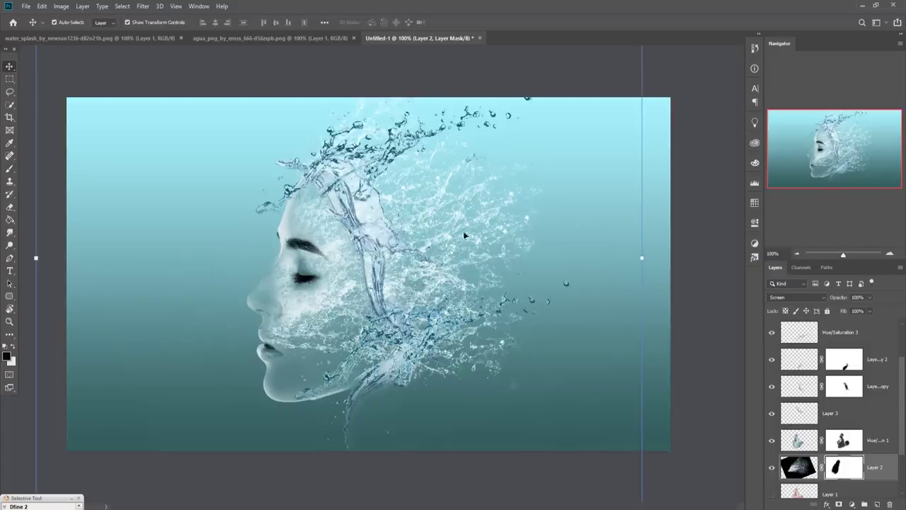
pyautogui.click(798, 441)
# Duplicate the Hue/Saturation 1 layer.
pyautogui.rightClick(883, 442)
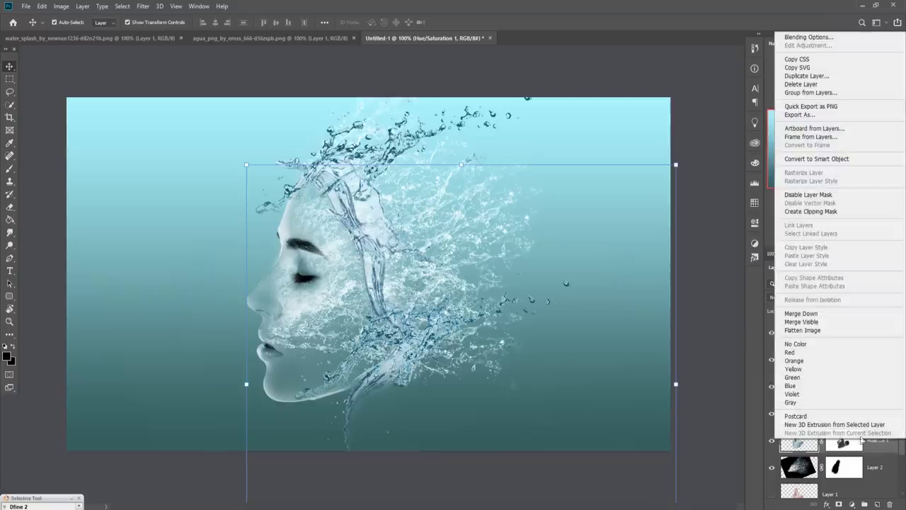
pyautogui.click(804, 75)
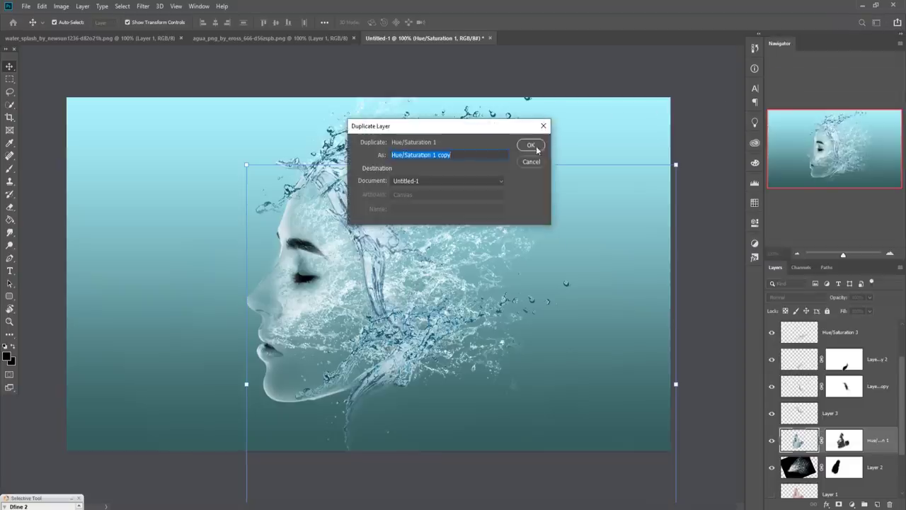
pyautogui.click(531, 145)
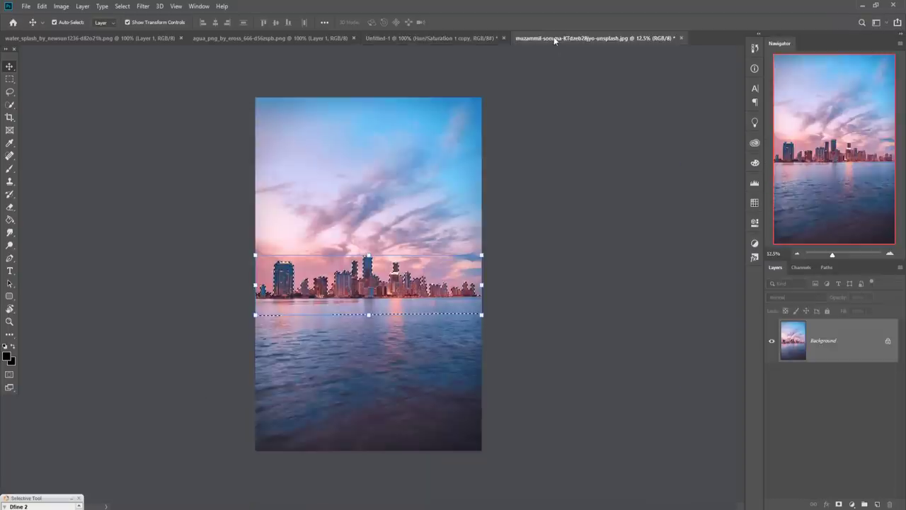
# Bring the selected city skyline into the composition and place it just above the gradient.
pyautogui.moveTo(555, 39); pyautogui.dragTo(554, 80)
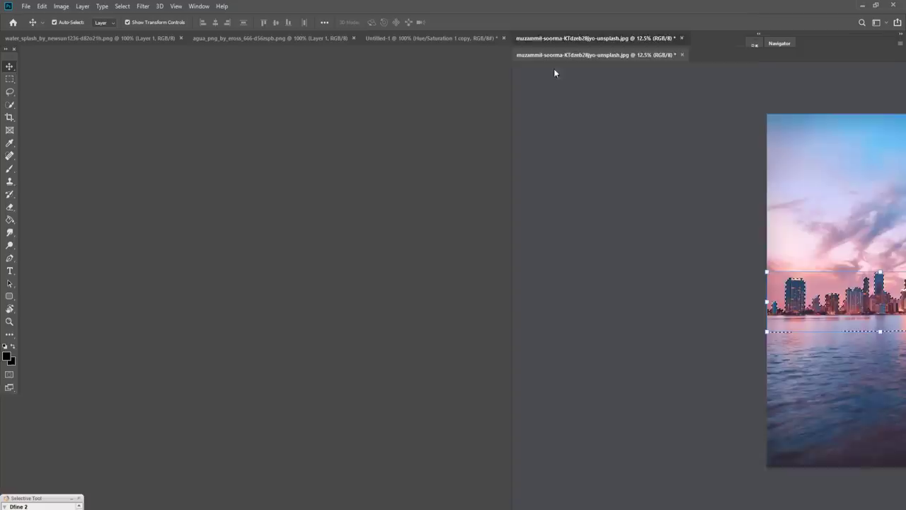
pyautogui.moveTo(585, 266); pyautogui.dragTo(443, 361)
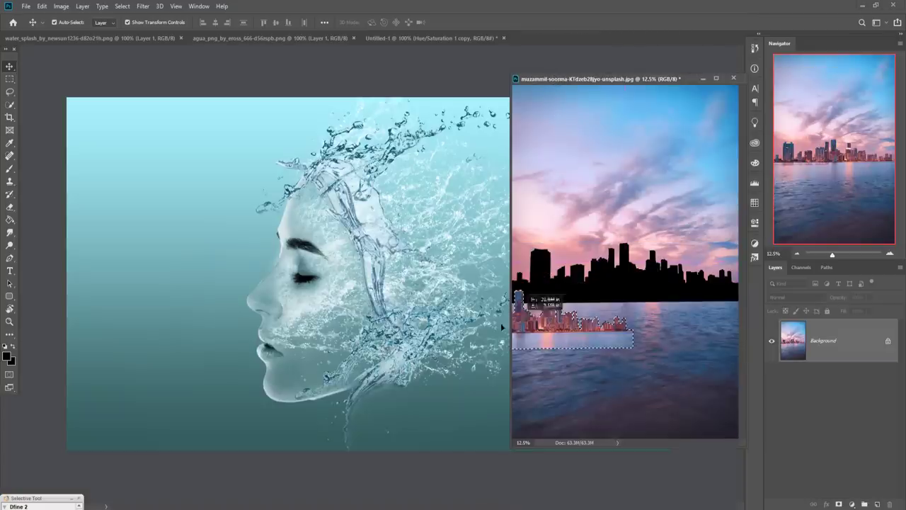
pyautogui.click(702, 79)
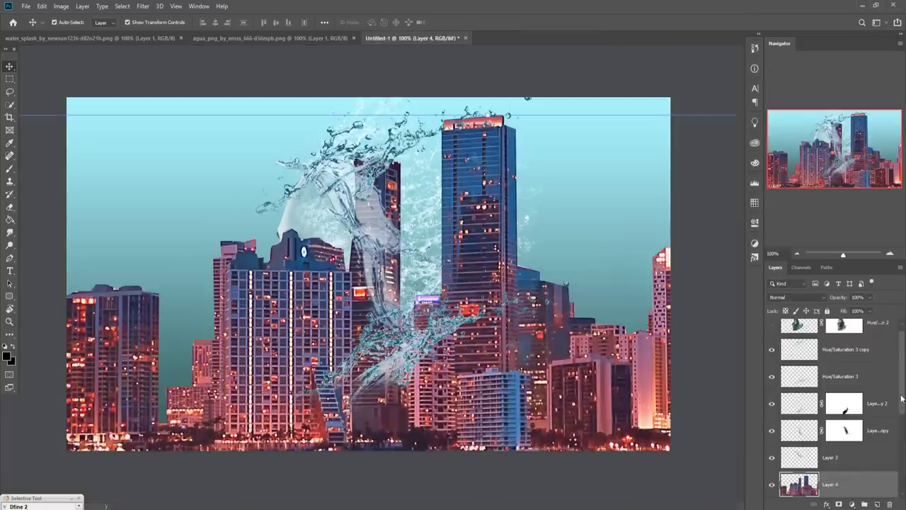
pyautogui.moveTo(901, 400); pyautogui.dragTo(904, 461)
pyautogui.moveTo(855, 339)
pyautogui.mouseDown()
pyautogui.moveTo(859, 450)
pyautogui.moveTo(850, 452)
pyautogui.mouseUp()
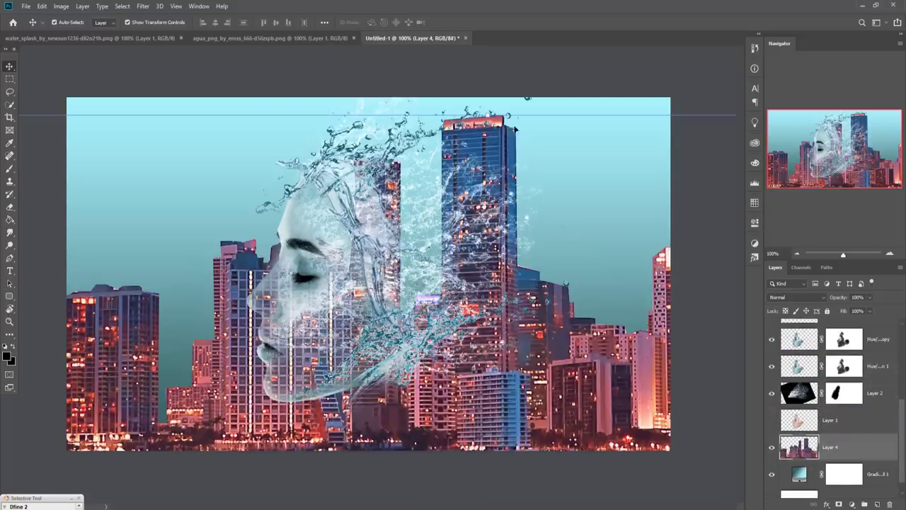
# Shrink the skyline into a full-width strip along the canvas bottom, tilted about 0.65°.
pyautogui.hotkey('ctrl', 't')
pyautogui.moveTo(498, 267)
pyautogui.mouseDown()
pyautogui.moveTo(521, 435)
pyautogui.moveTo(435, 343)
pyautogui.moveTo(422, 367)
pyautogui.mouseUp()
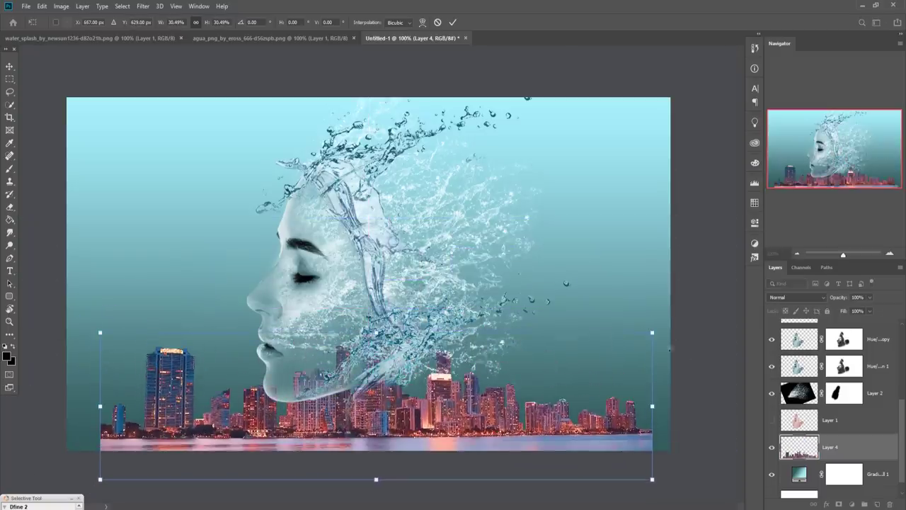
pyautogui.moveTo(662, 329); pyautogui.dragTo(663, 333)
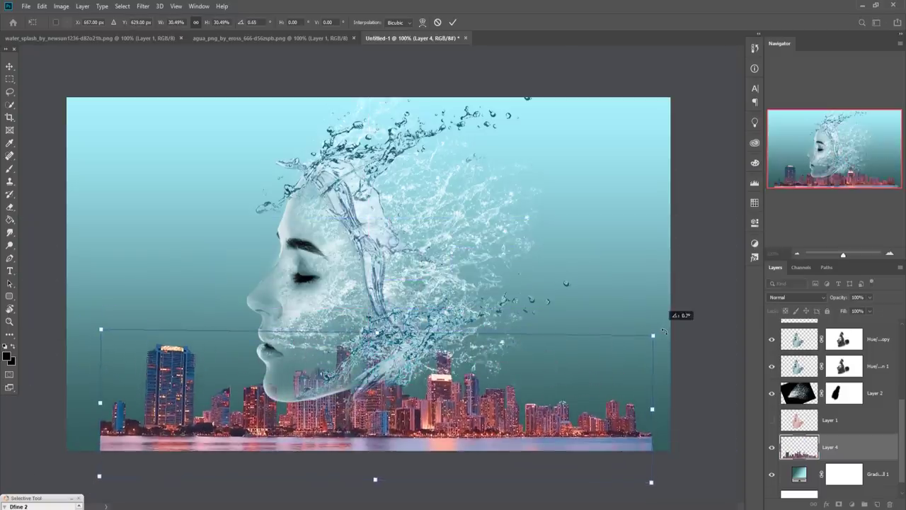
pyautogui.moveTo(658, 414); pyautogui.dragTo(675, 414)
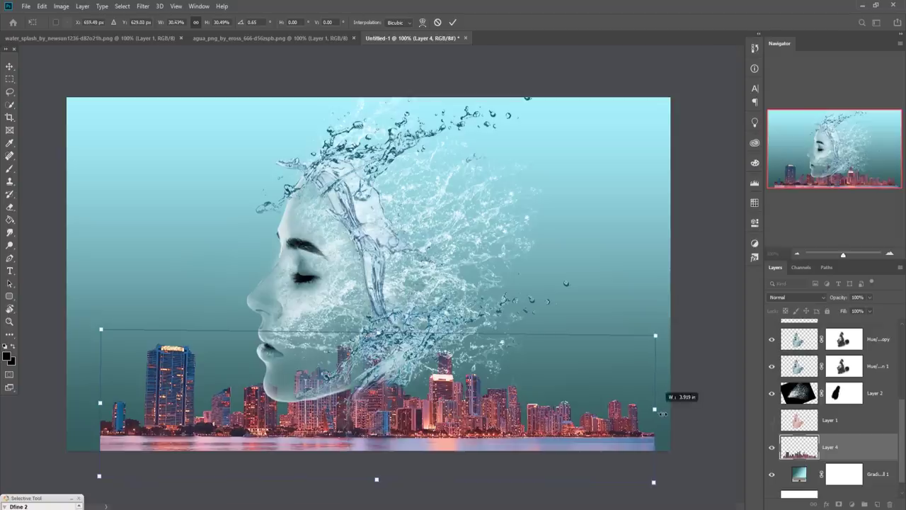
pyautogui.moveTo(103, 409); pyautogui.dragTo(58, 404)
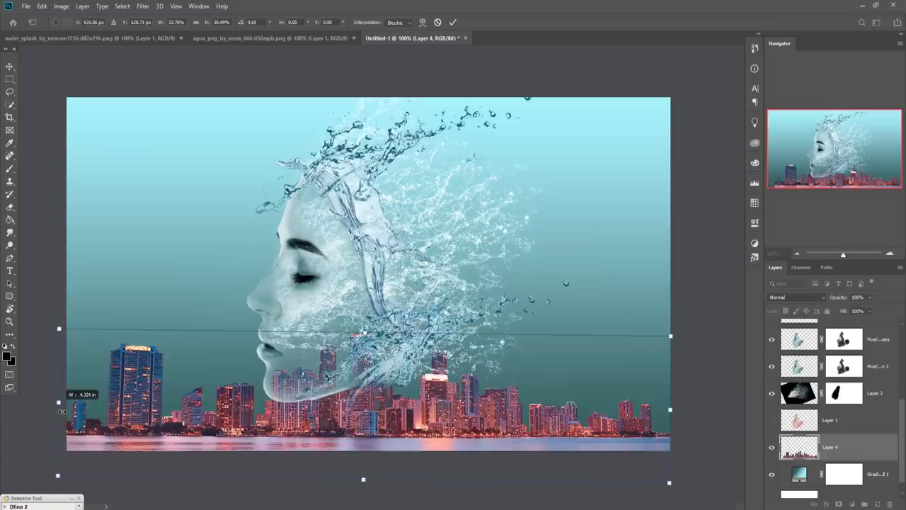
pyautogui.moveTo(153, 419); pyautogui.dragTo(150, 419)
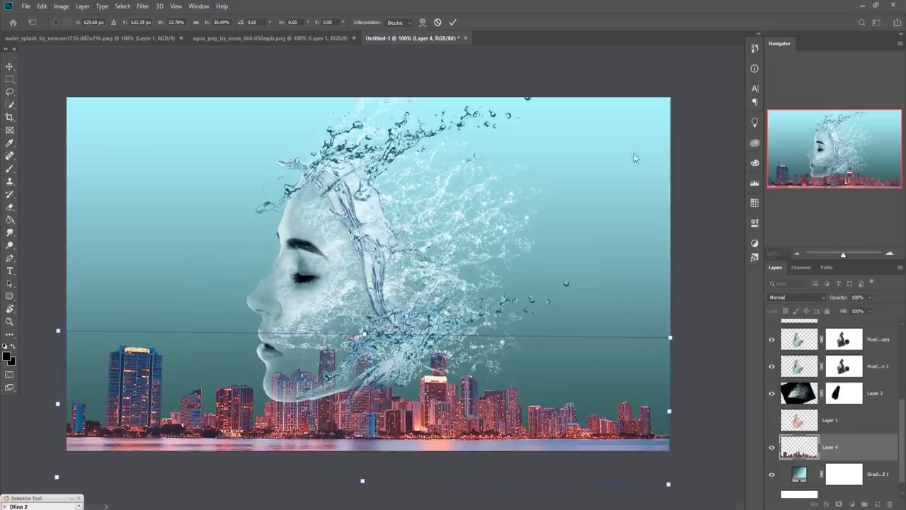
pyautogui.moveTo(369, 337); pyautogui.dragTo(368, 327)
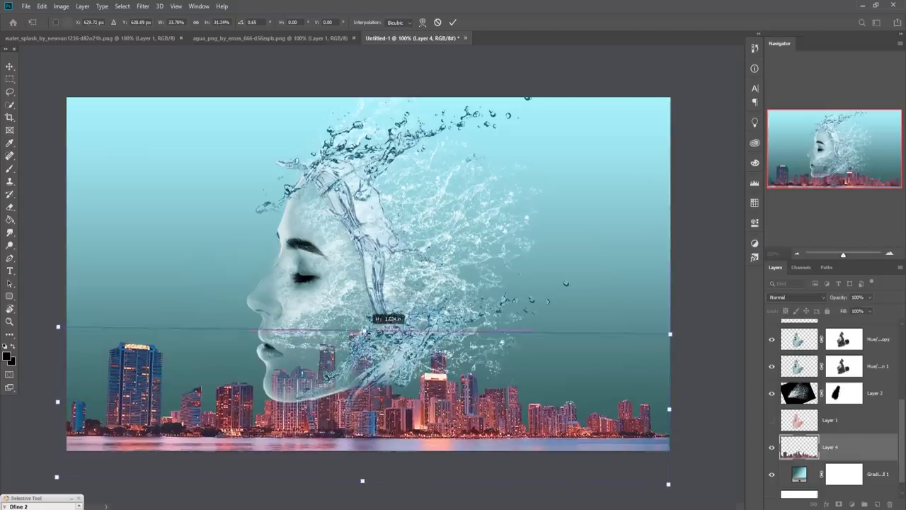
pyautogui.click(452, 22)
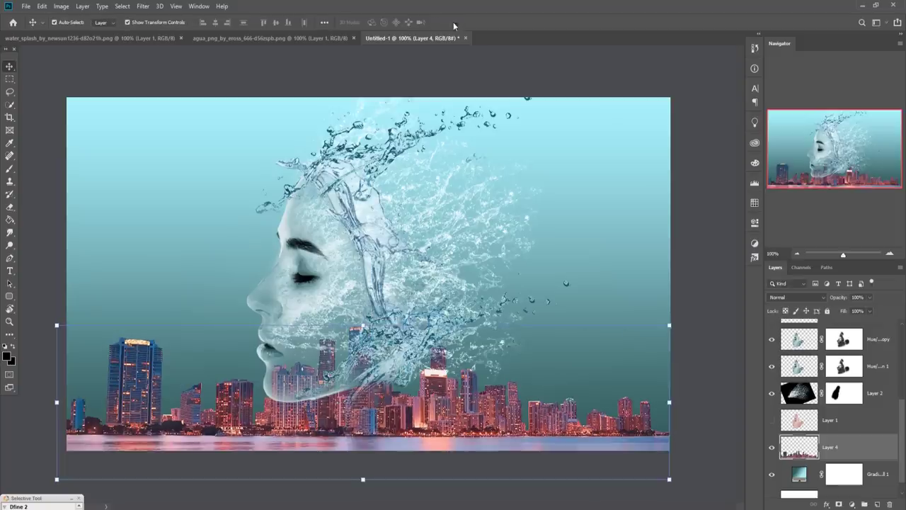
pyautogui.click(143, 6)
# Apply Camera Raw to the skyline with Exposure -1.40 and Saturation -37.
pyautogui.click(158, 64)
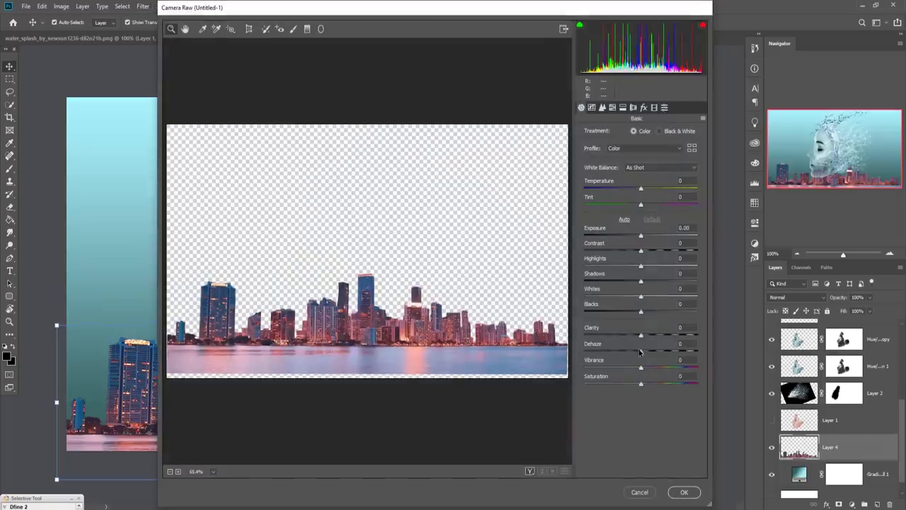
pyautogui.moveTo(640, 236); pyautogui.dragTo(626, 240)
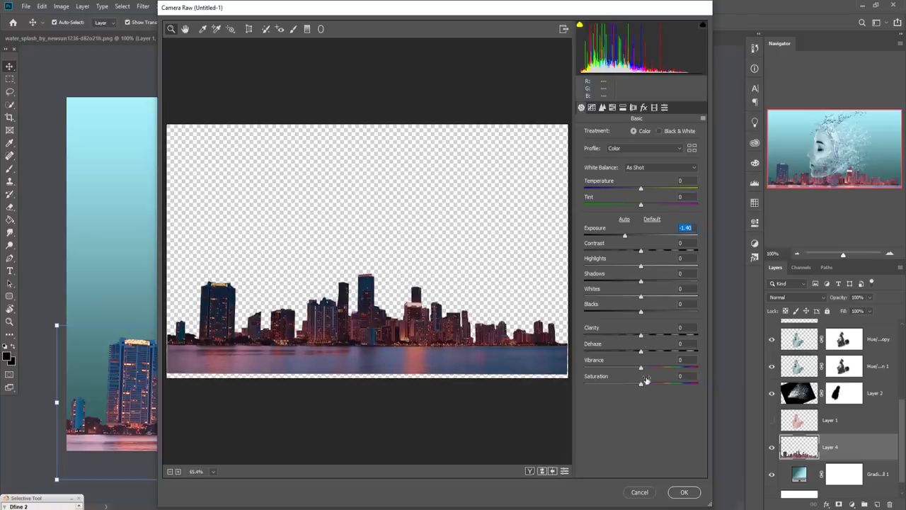
pyautogui.moveTo(640, 386); pyautogui.dragTo(620, 386)
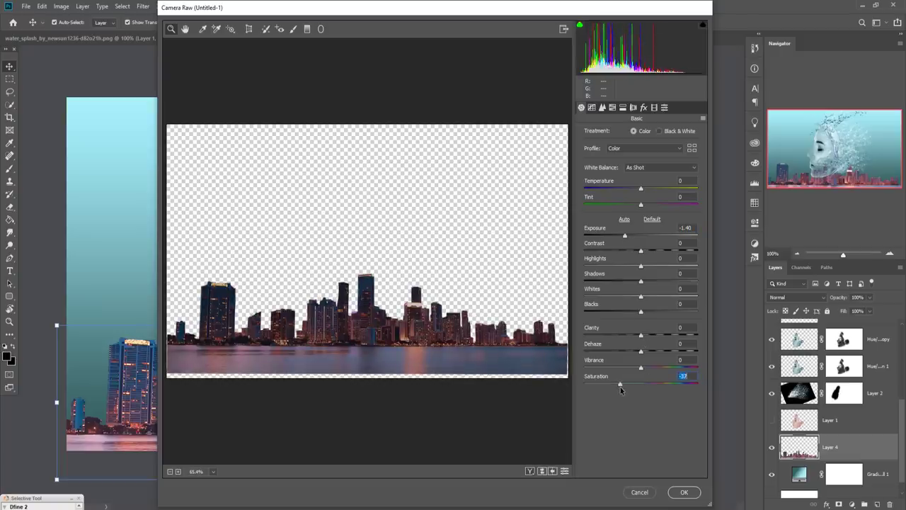
pyautogui.click(683, 492)
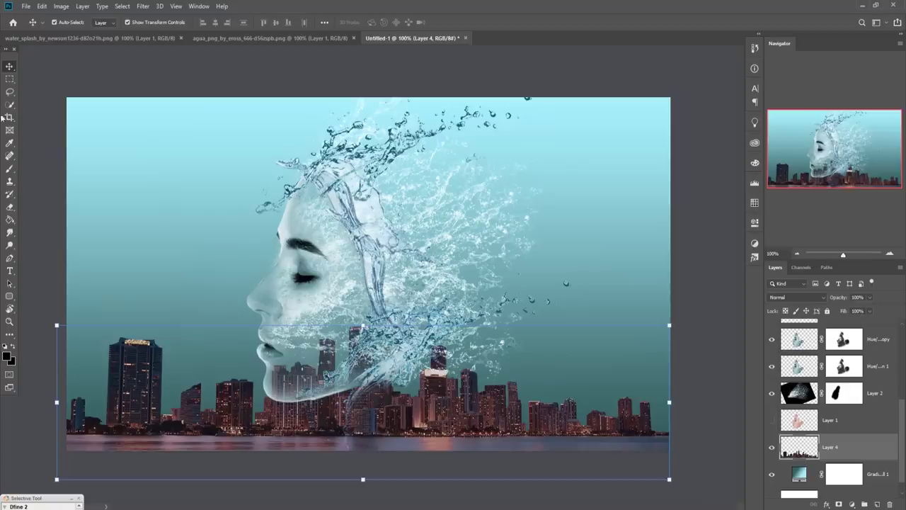
# Duplicate the skyline layer and flip the copy horizontally and vertically.
pyautogui.rightClick(861, 451)
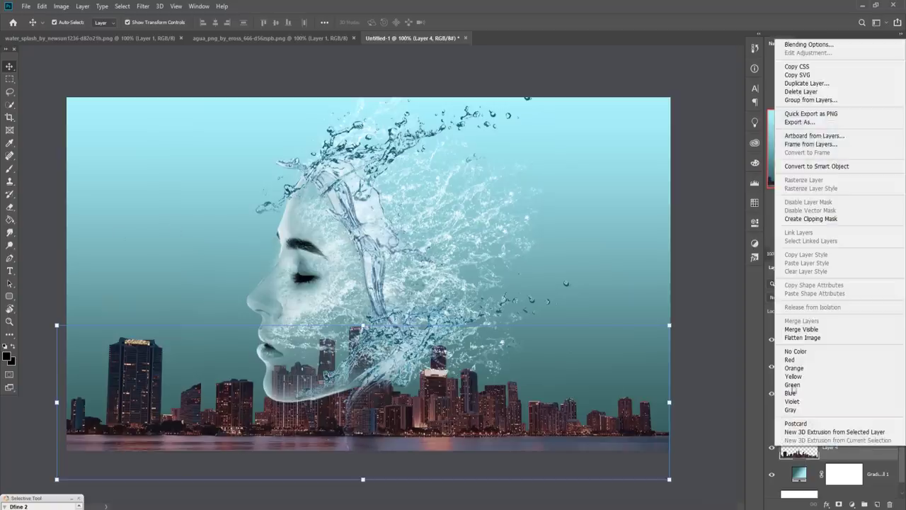
pyautogui.click(796, 83)
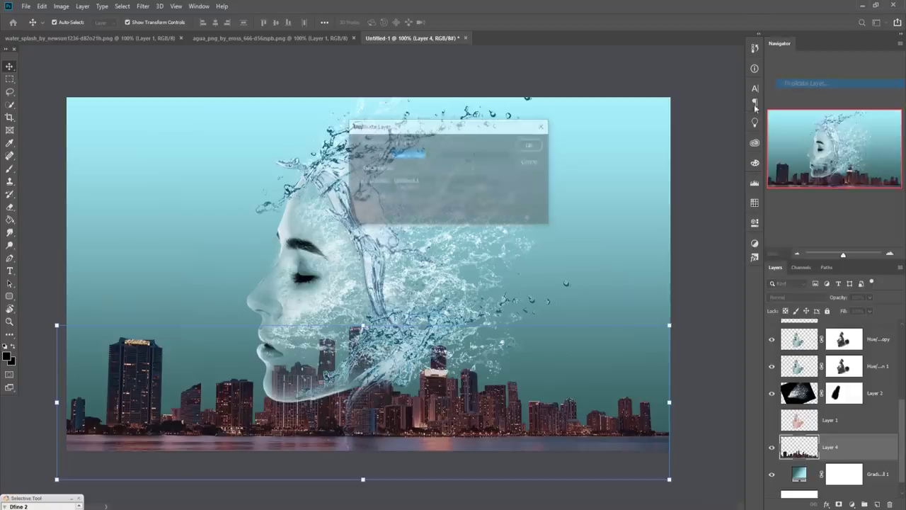
pyautogui.click(531, 146)
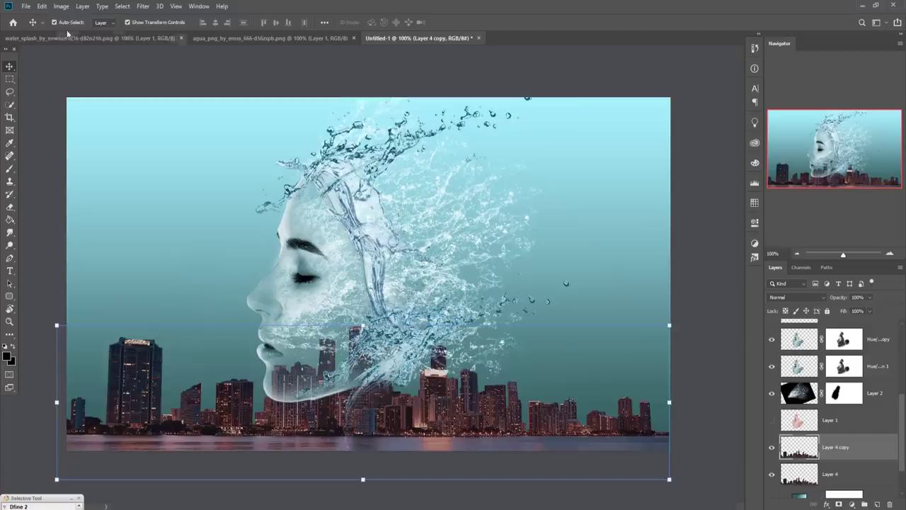
pyautogui.click(43, 6)
pyautogui.moveTo(57, 231)
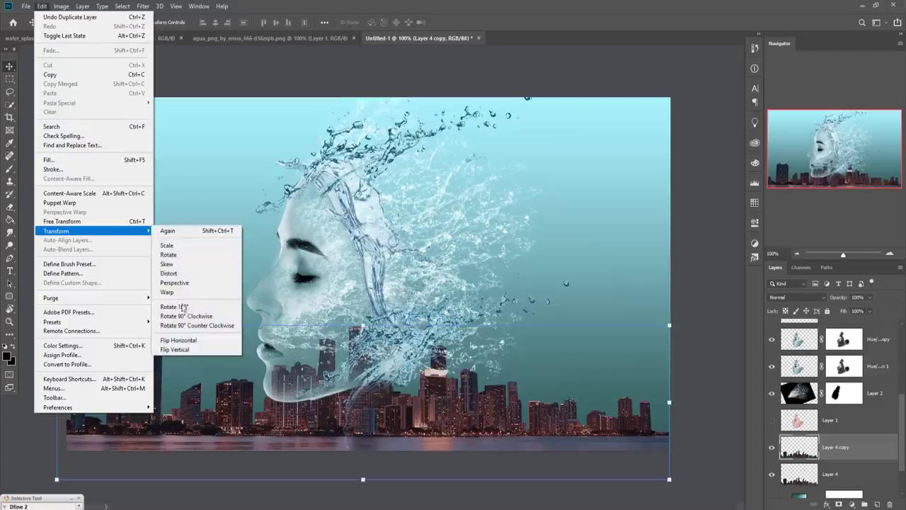
pyautogui.click(185, 341)
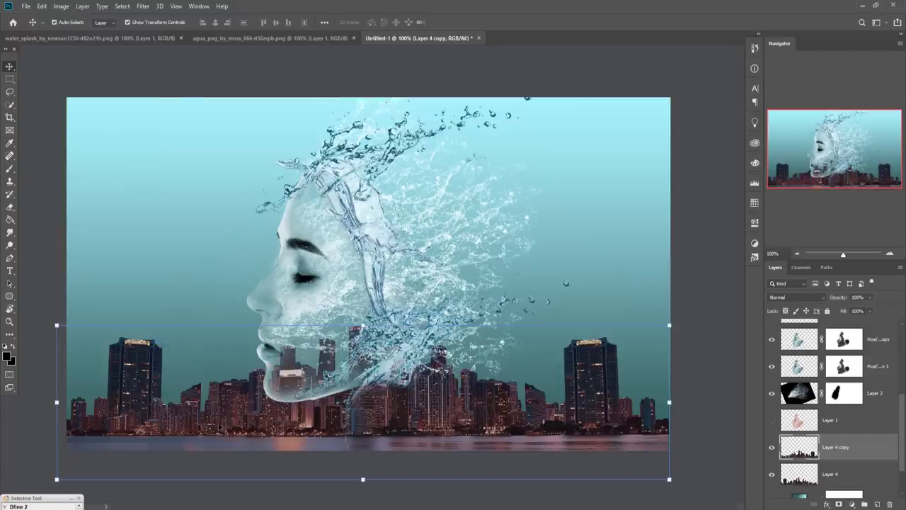
pyautogui.click(45, 7)
pyautogui.moveTo(56, 230)
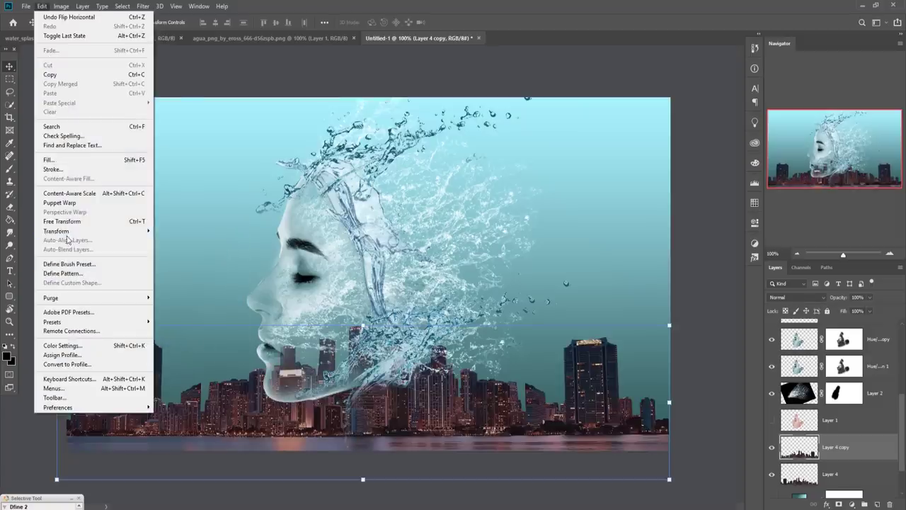
pyautogui.click(176, 349)
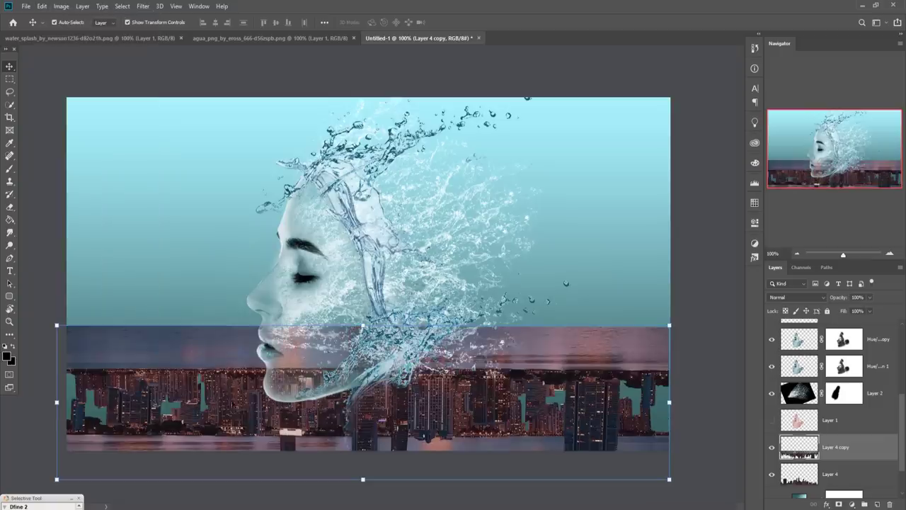
# Move the upside-down skyline copy to the top of the canvas.
pyautogui.moveTo(205, 389); pyautogui.dragTo(202, 312)
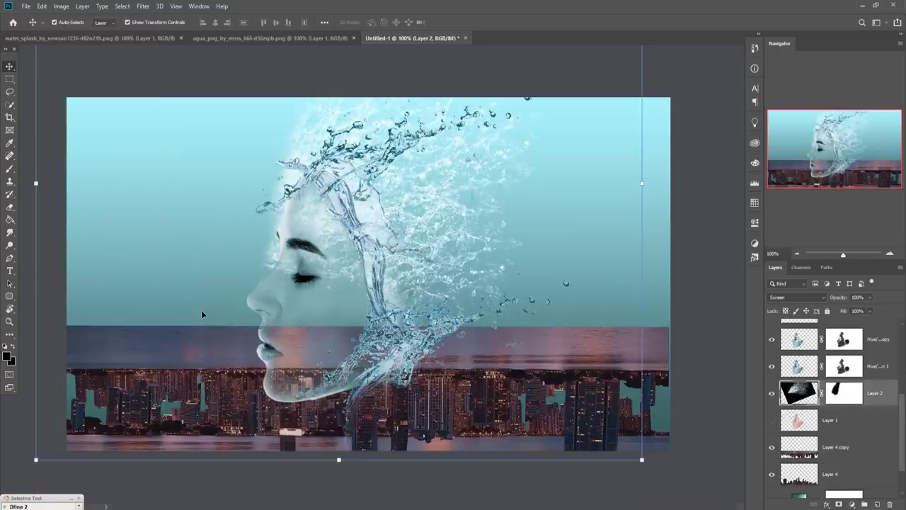
pyautogui.click(123, 401)
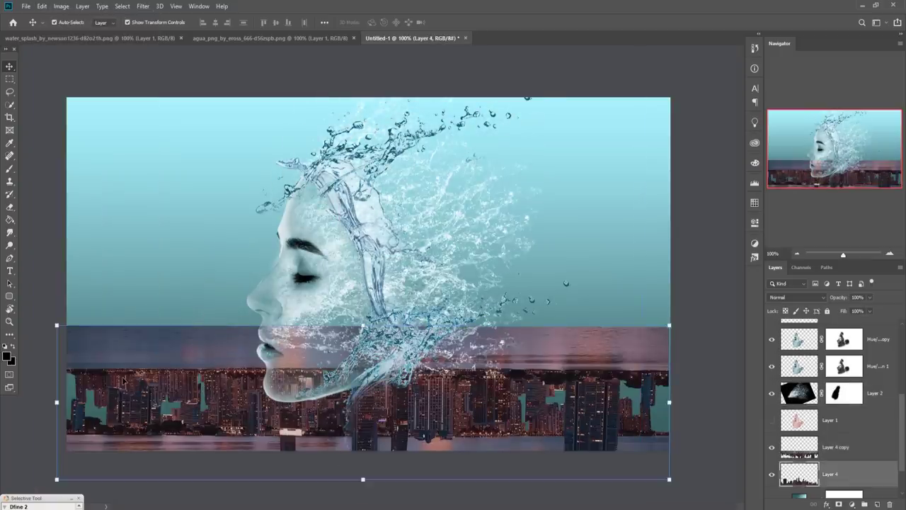
pyautogui.moveTo(128, 355); pyautogui.dragTo(128, 125)
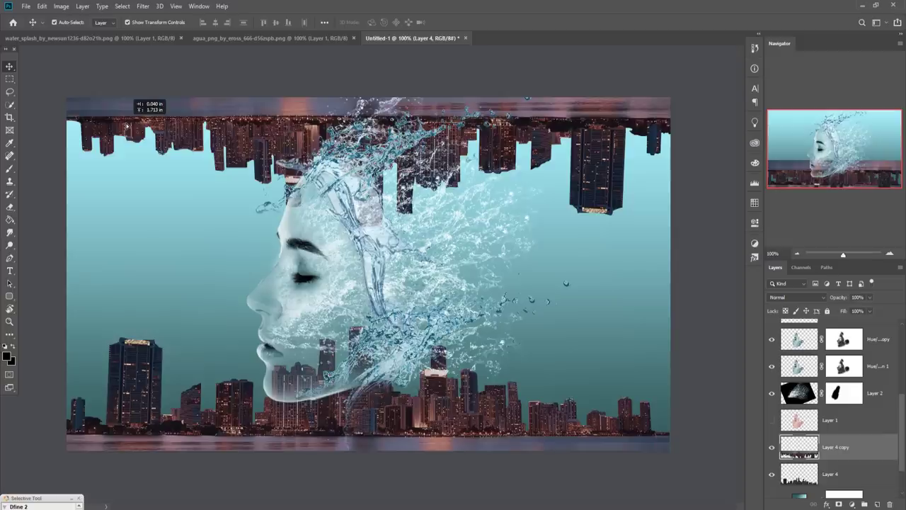
pyautogui.moveTo(128, 125); pyautogui.dragTo(127, 111)
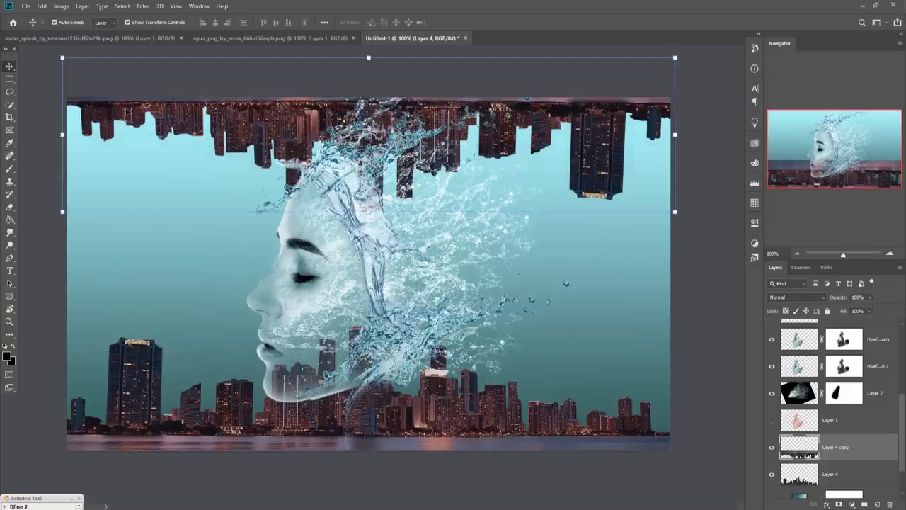
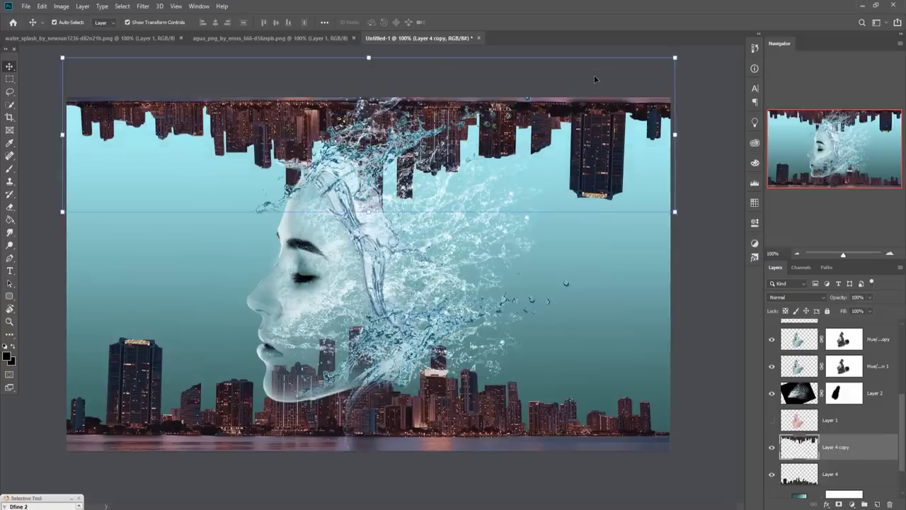
# Flip the top skyline copy horizontally, scale it to about 104%, nudge it level, and commit.
pyautogui.click(42, 6)
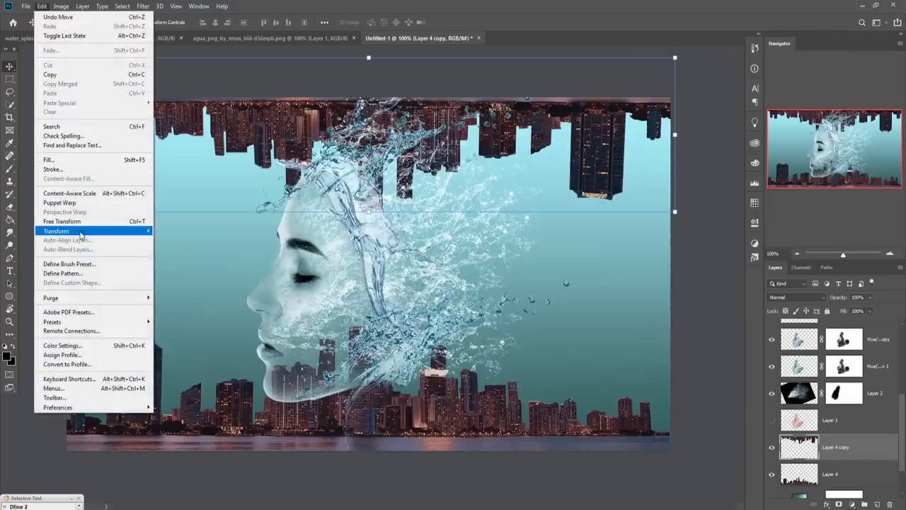
pyautogui.moveTo(56, 231)
pyautogui.click(177, 341)
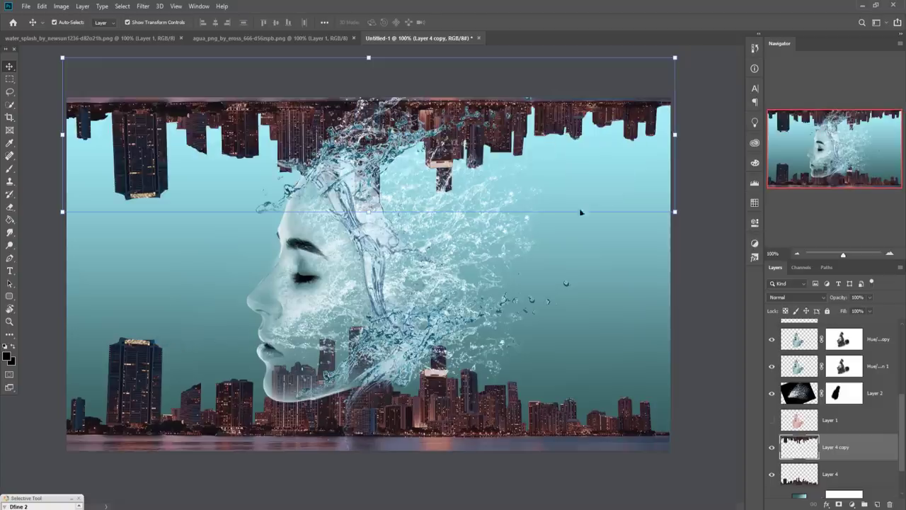
pyautogui.moveTo(683, 59); pyautogui.dragTo(683, 49)
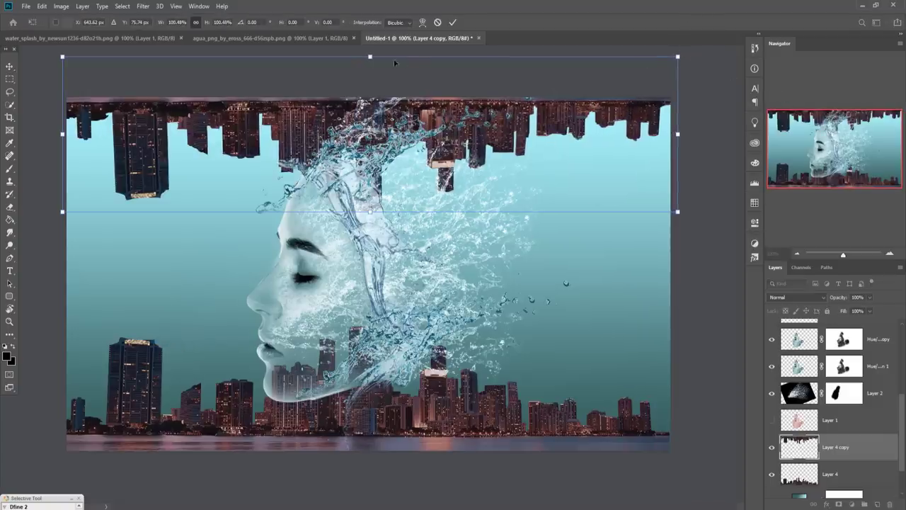
pyautogui.moveTo(373, 60); pyautogui.dragTo(373, 54)
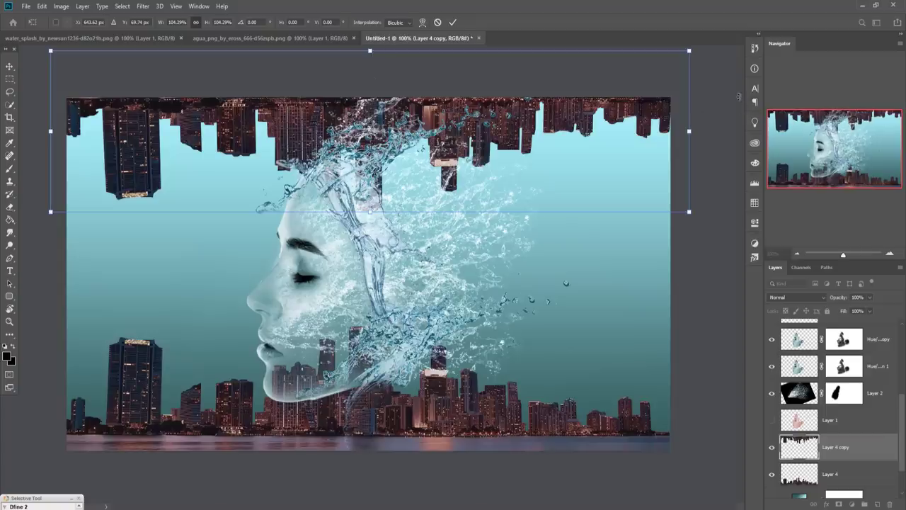
pyautogui.moveTo(707, 50); pyautogui.dragTo(712, 65)
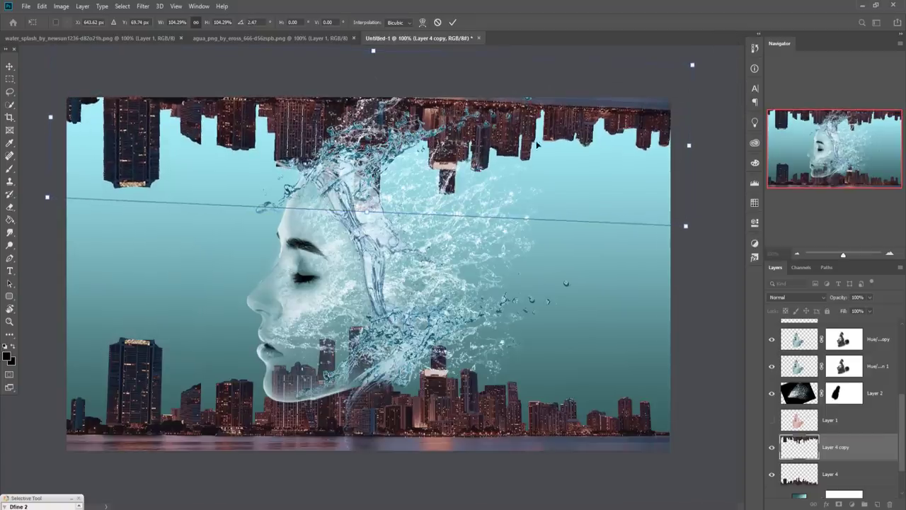
pyautogui.moveTo(566, 129); pyautogui.dragTo(568, 137)
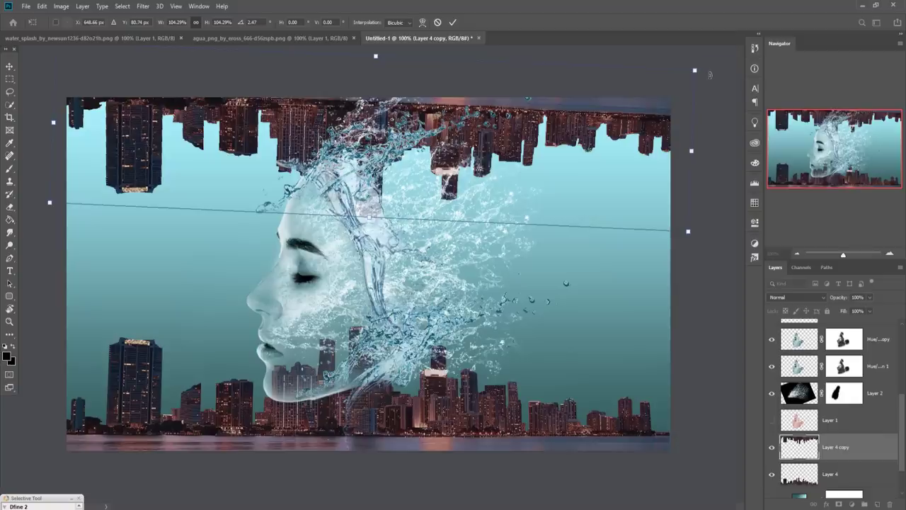
pyautogui.moveTo(710, 68); pyautogui.dragTo(705, 50)
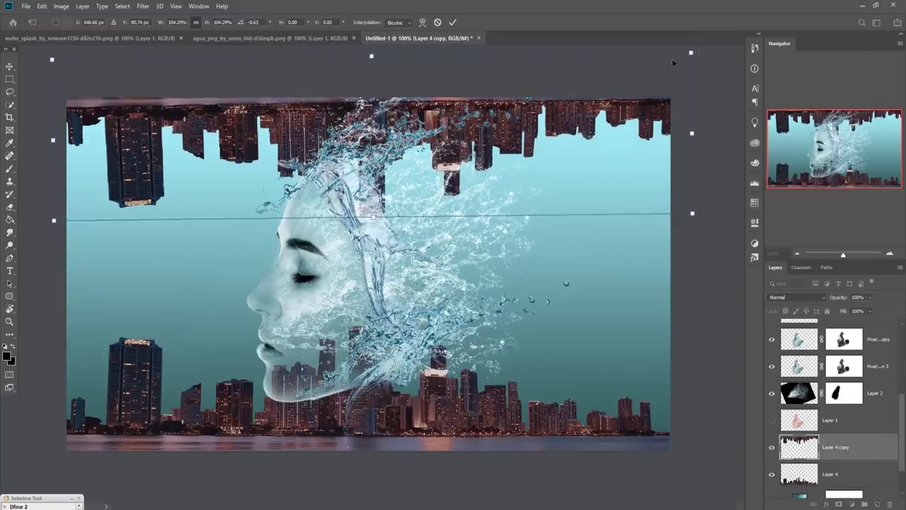
pyautogui.click(450, 22)
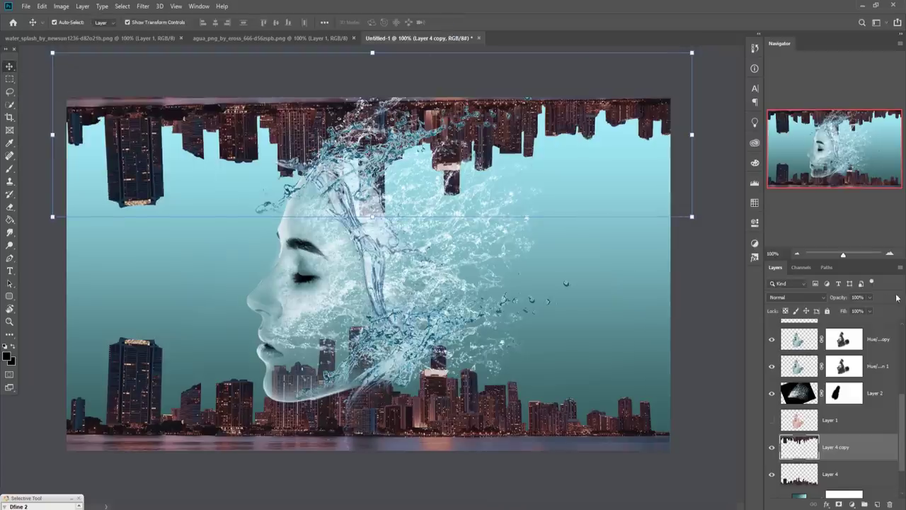
# Lower the Layer 4 copy top skyline's opacity to 74%.
pyautogui.click(875, 341)
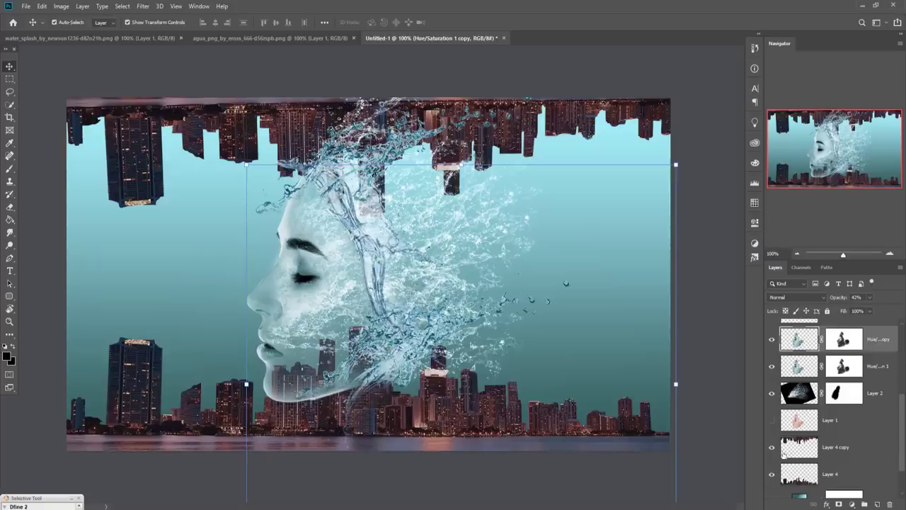
pyautogui.click(813, 453)
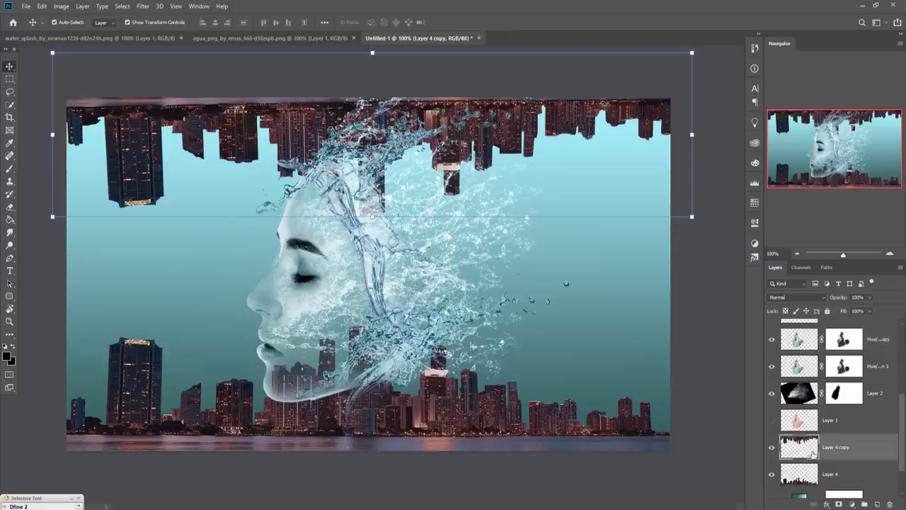
pyautogui.click(871, 298)
pyautogui.moveTo(873, 310); pyautogui.dragTo(859, 308)
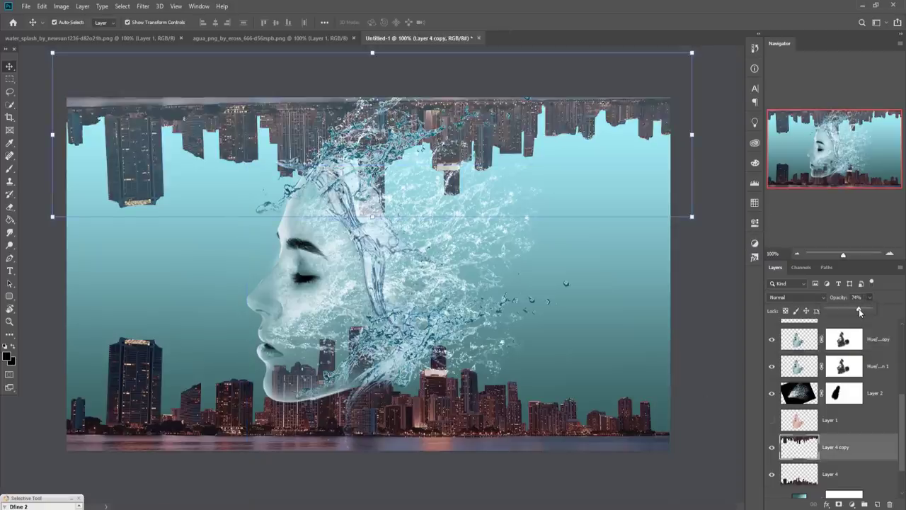
pyautogui.click(2, 68)
# Select the topmost Hue/Saturation 2 layer.
pyautogui.click(889, 345)
pyautogui.scroll(3, 874, 330)
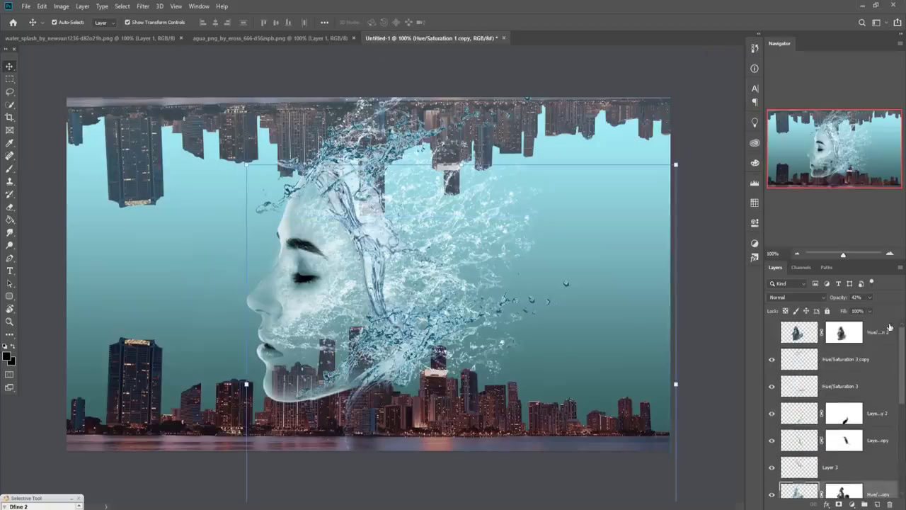
pyautogui.click(887, 331)
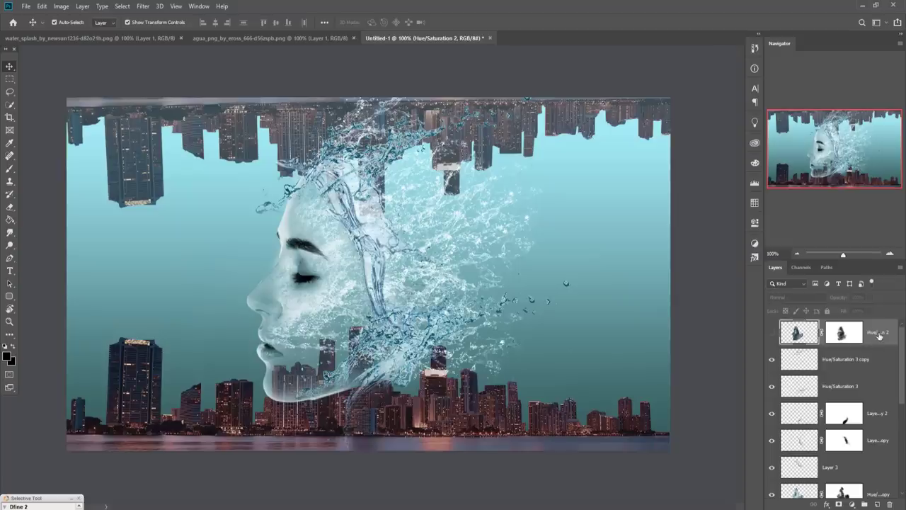
# Add a Color Balance layer with midtones at Cyan −38 and Blue +38.
pyautogui.click(854, 504)
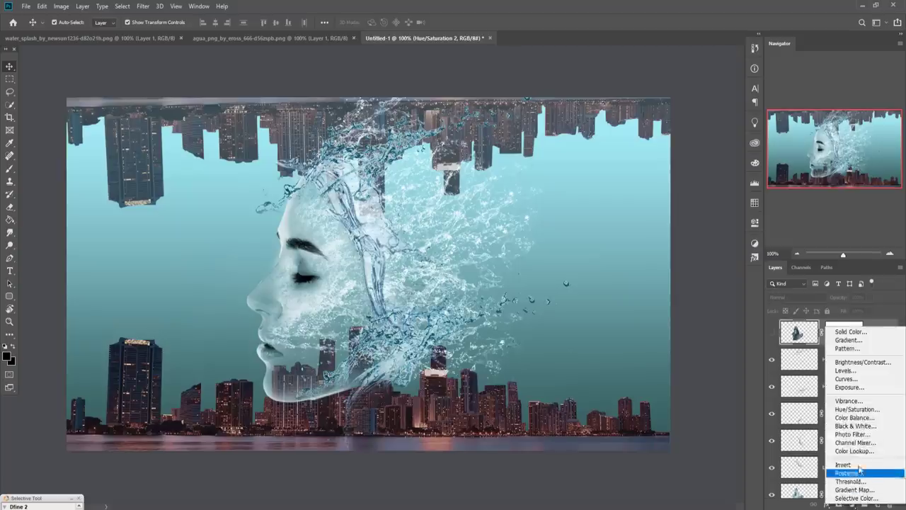
pyautogui.click(860, 426)
pyautogui.moveTo(645, 305); pyautogui.dragTo(656, 306)
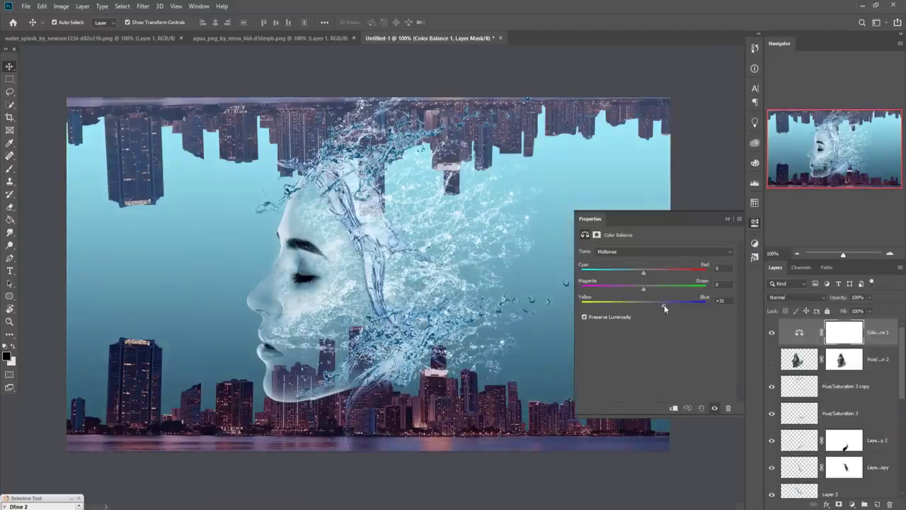
pyautogui.moveTo(644, 271)
pyautogui.mouseDown()
pyautogui.moveTo(655, 273)
pyautogui.moveTo(620, 274)
pyautogui.mouseUp()
pyautogui.click(727, 220)
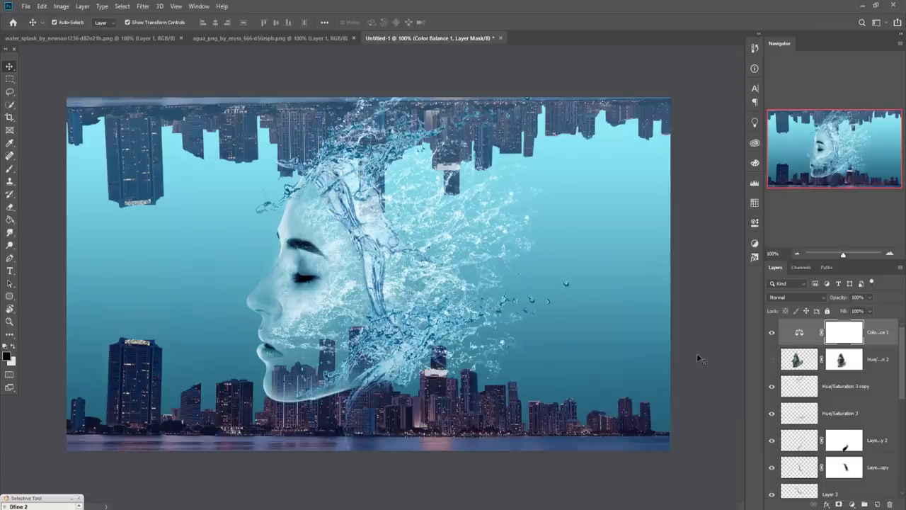
# Reselect the Layer 4 copy top skyline layer in the Layers panel.
pyautogui.scroll(-2, 868, 430)
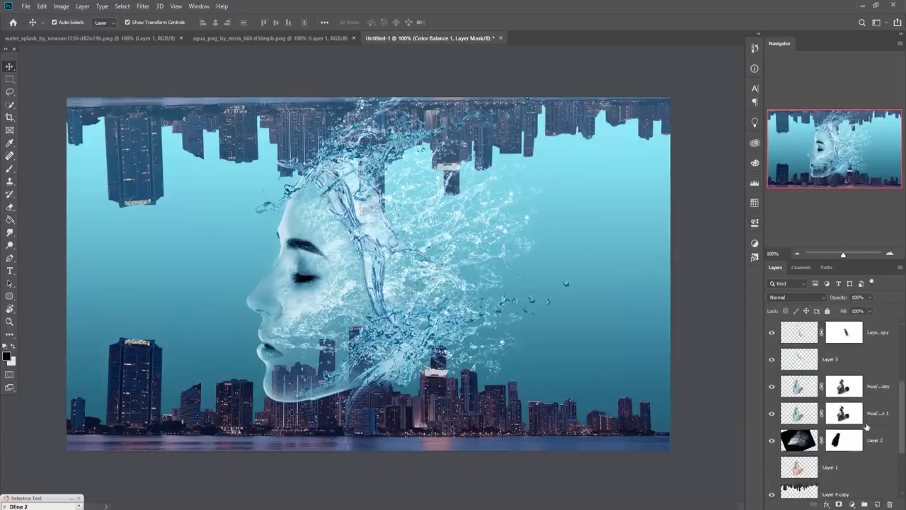
pyautogui.scroll(-3, 866, 428)
pyautogui.scroll(-1, 849, 462)
pyautogui.click(848, 466)
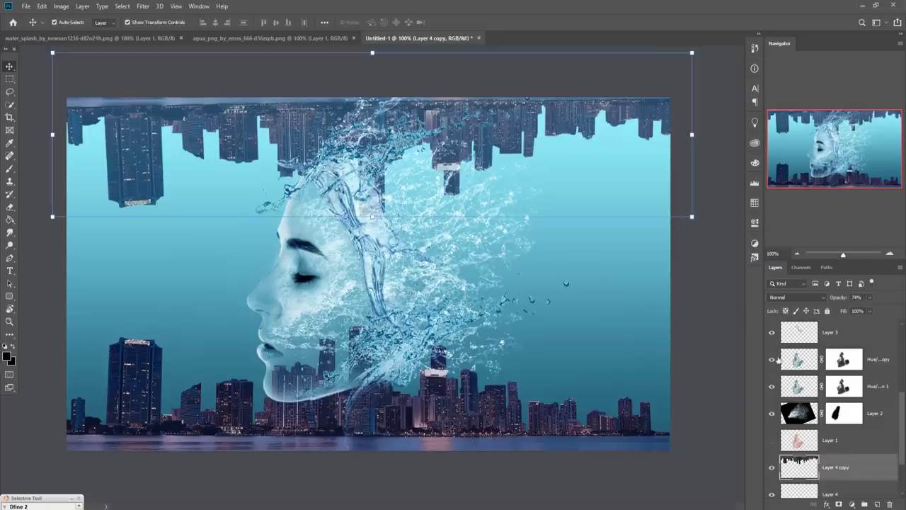
pyautogui.click(459, 66)
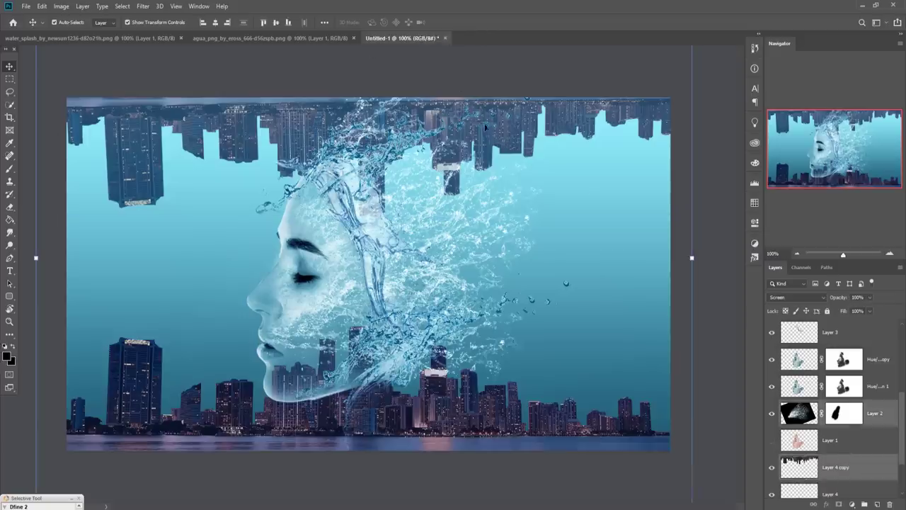
pyautogui.click(124, 131)
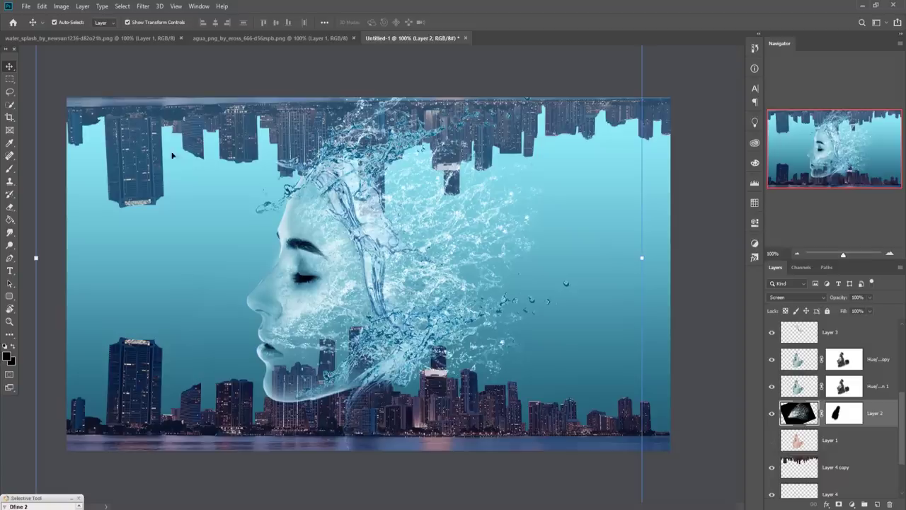
pyautogui.click(843, 467)
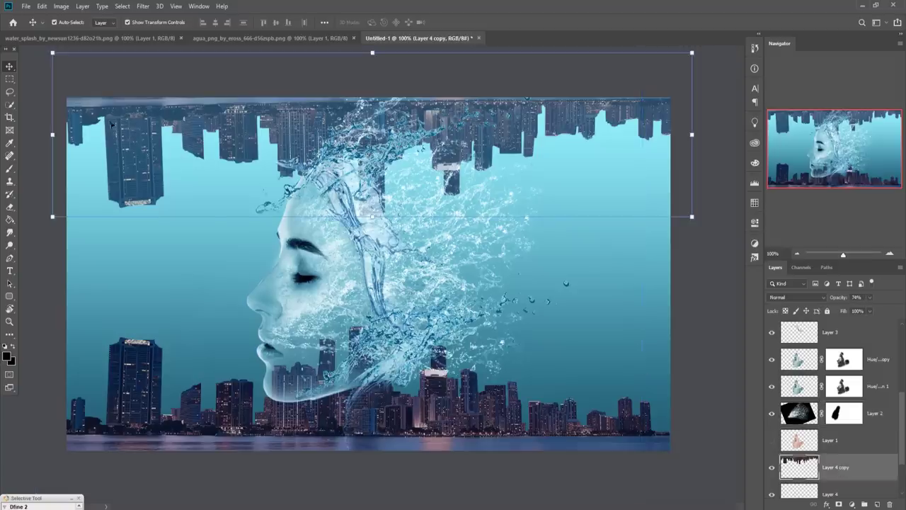
# Move the top skyline up and right, tilt it about 3° clockwise, and commit.
pyautogui.moveTo(74, 106); pyautogui.dragTo(77, 97)
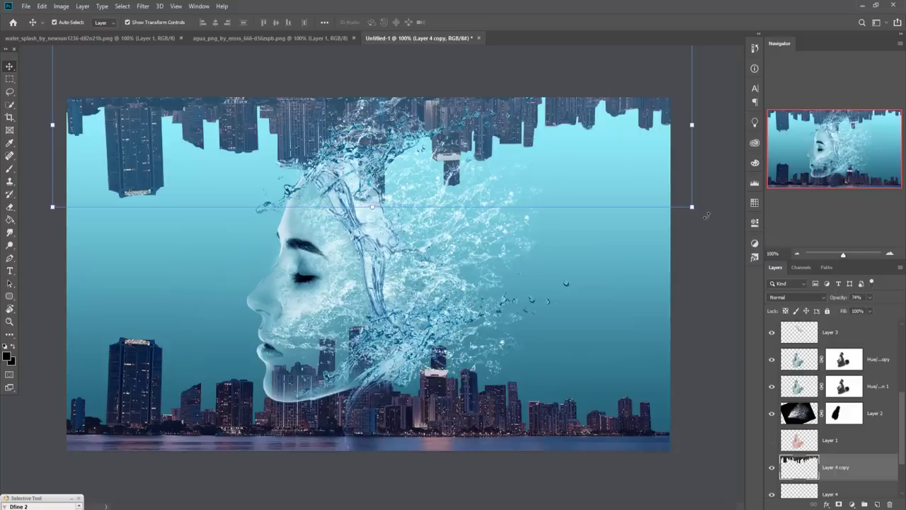
pyautogui.moveTo(706, 215); pyautogui.dragTo(702, 231)
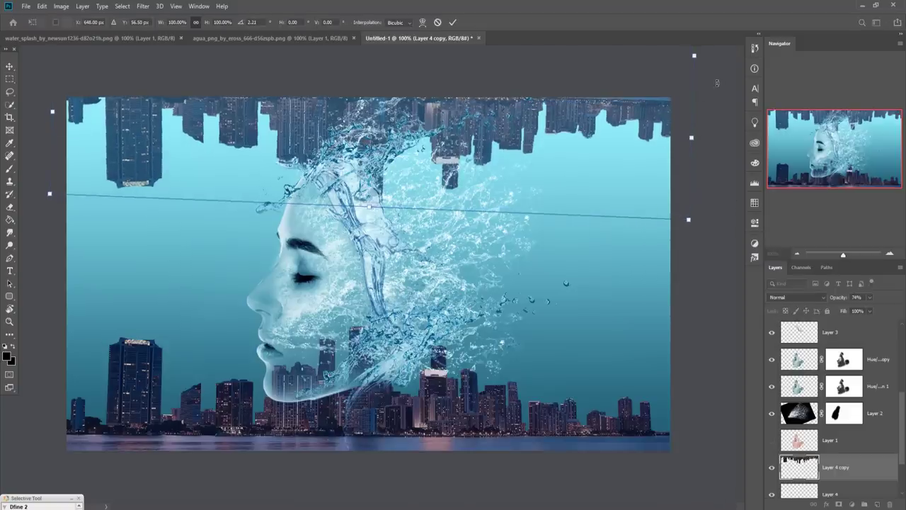
pyautogui.moveTo(716, 83); pyautogui.dragTo(738, 87)
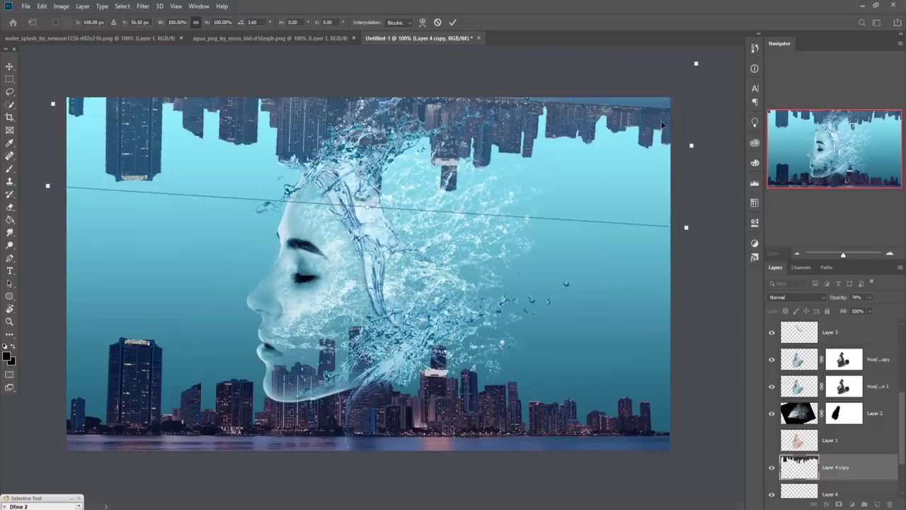
pyautogui.moveTo(662, 125)
pyautogui.mouseDown()
pyautogui.moveTo(665, 115)
pyautogui.moveTo(658, 126)
pyautogui.mouseUp()
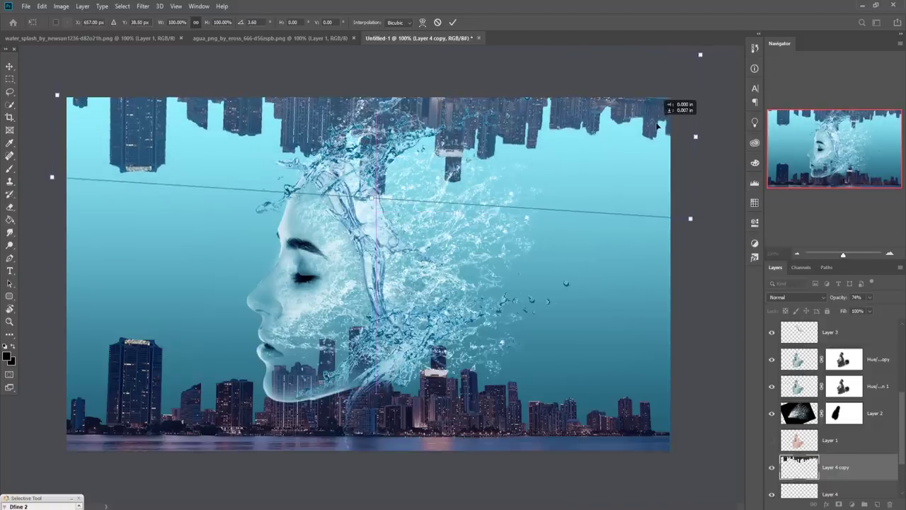
pyautogui.moveTo(721, 231); pyautogui.dragTo(720, 237)
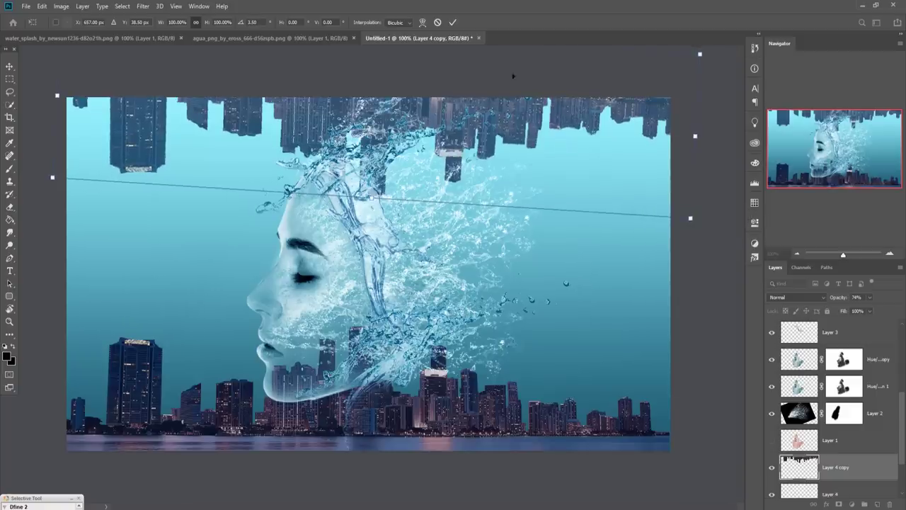
pyautogui.click(452, 23)
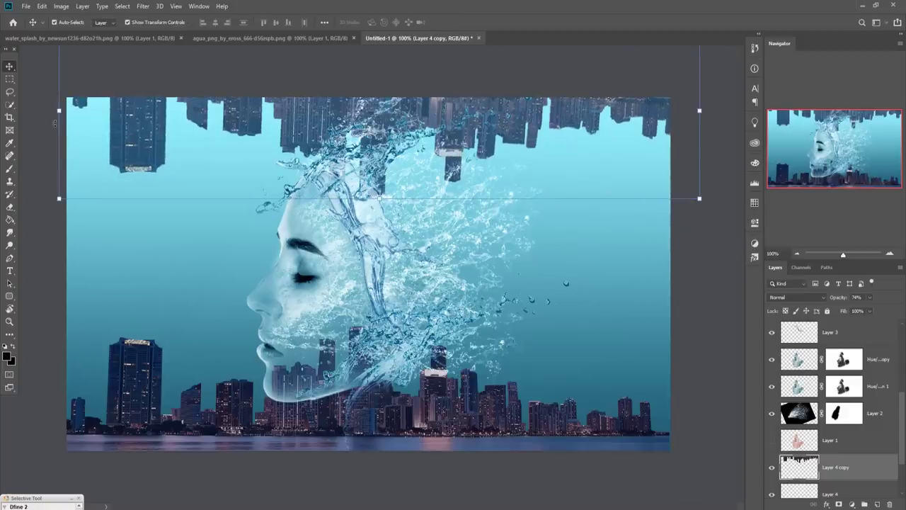
# Select the Hue/Saturation 1 face layer.
pyautogui.click(857, 332)
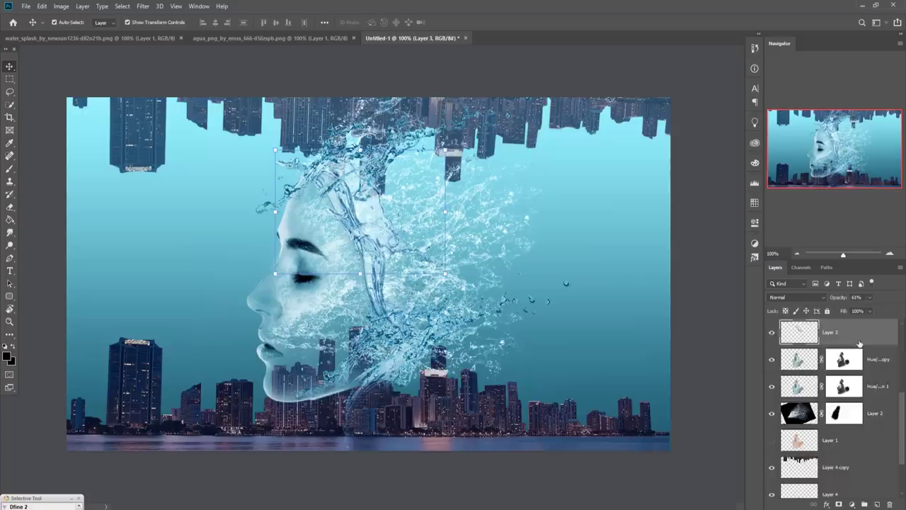
pyautogui.scroll(2, 858, 342)
pyautogui.scroll(-3, 858, 342)
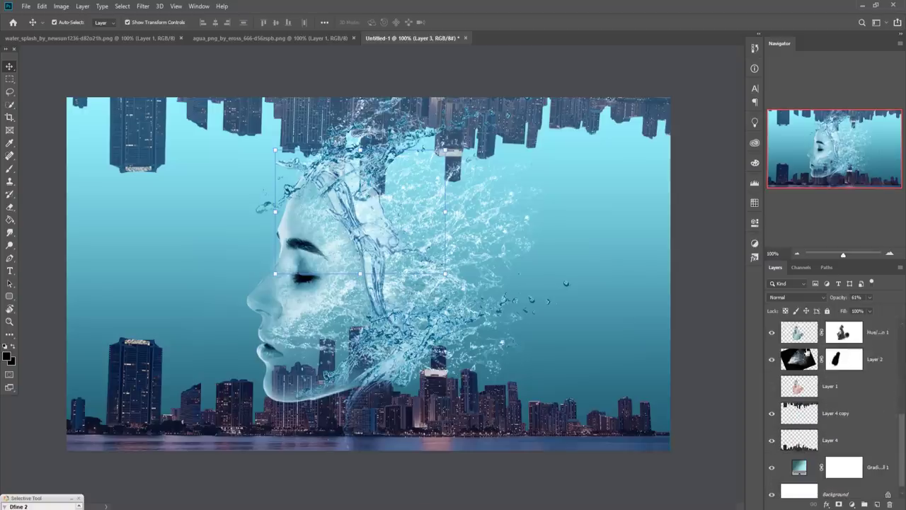
pyautogui.click(858, 342)
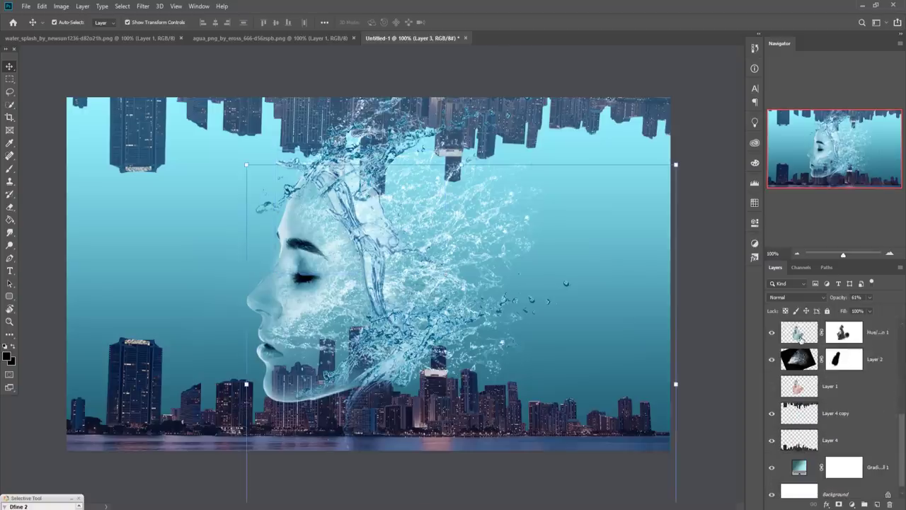
pyautogui.click(148, 7)
# Apply Camera Raw to the face layer with more sharpening and Clarity +53.
pyautogui.click(164, 67)
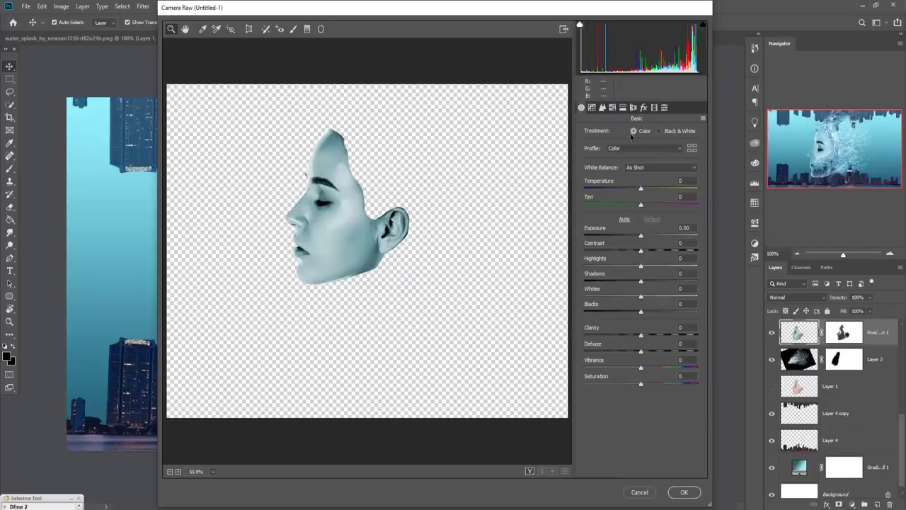
pyautogui.click(602, 107)
pyautogui.moveTo(585, 147); pyautogui.dragTo(588, 150)
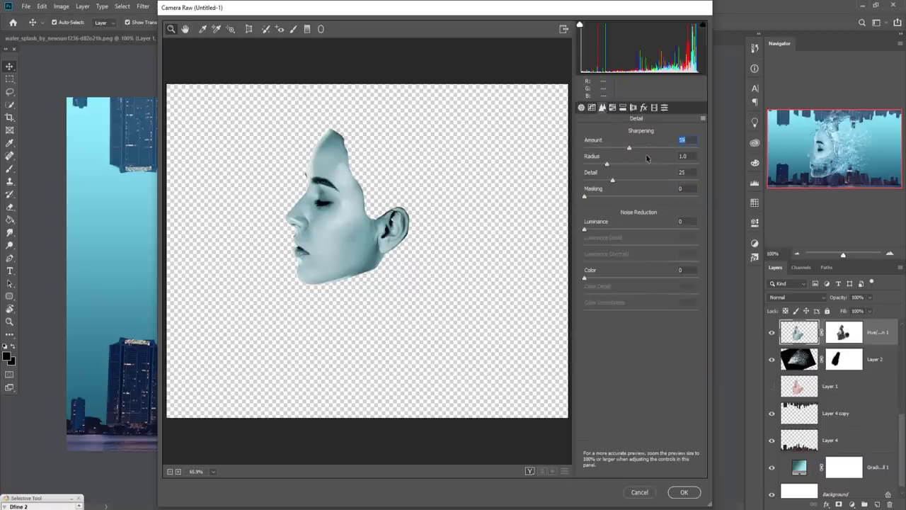
pyautogui.click(581, 107)
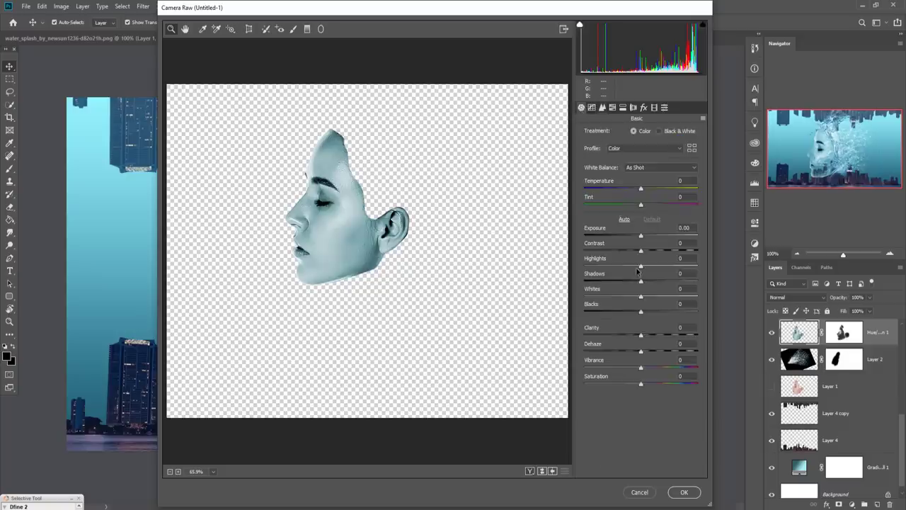
pyautogui.moveTo(641, 335); pyautogui.dragTo(673, 339)
pyautogui.click(685, 492)
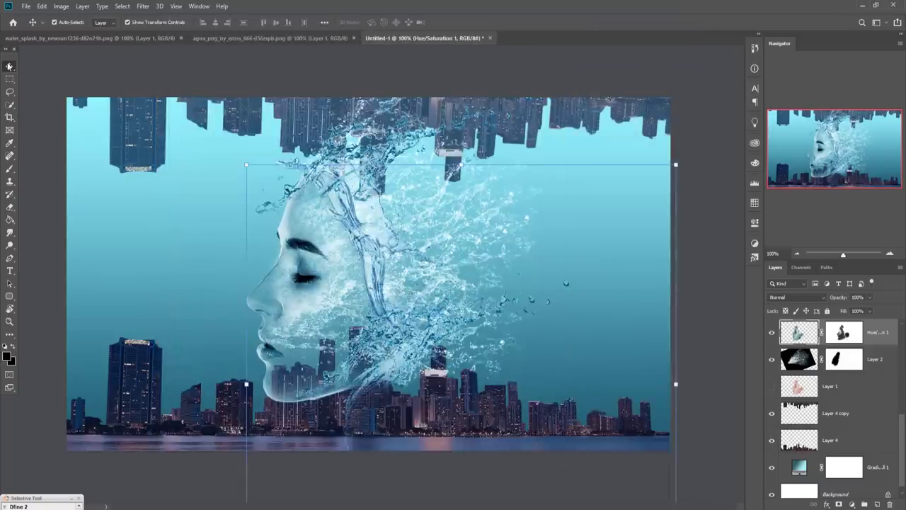
# Duplicate the Hue/Saturation 1 layer and stamp all visible layers into Layer 5.
pyautogui.hotkey('ctrl', 'j')
pyautogui.scroll(5, 844, 361)
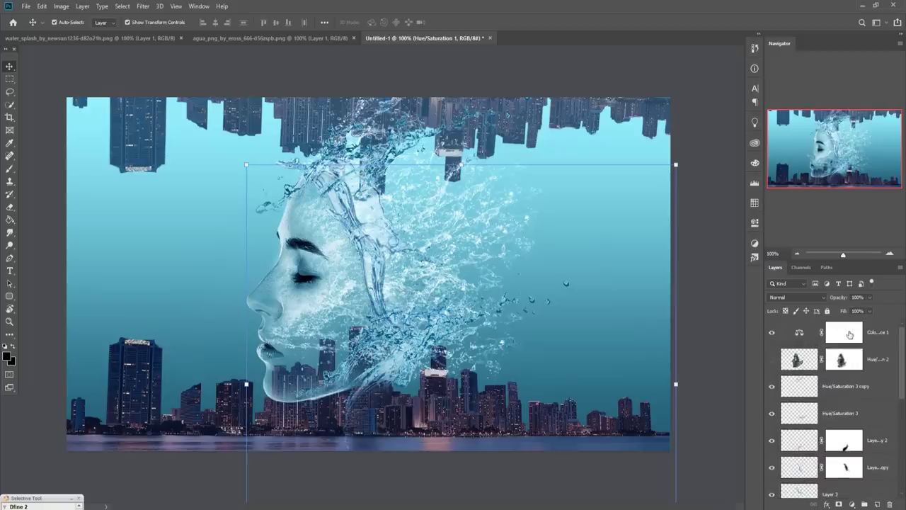
pyautogui.click(878, 341)
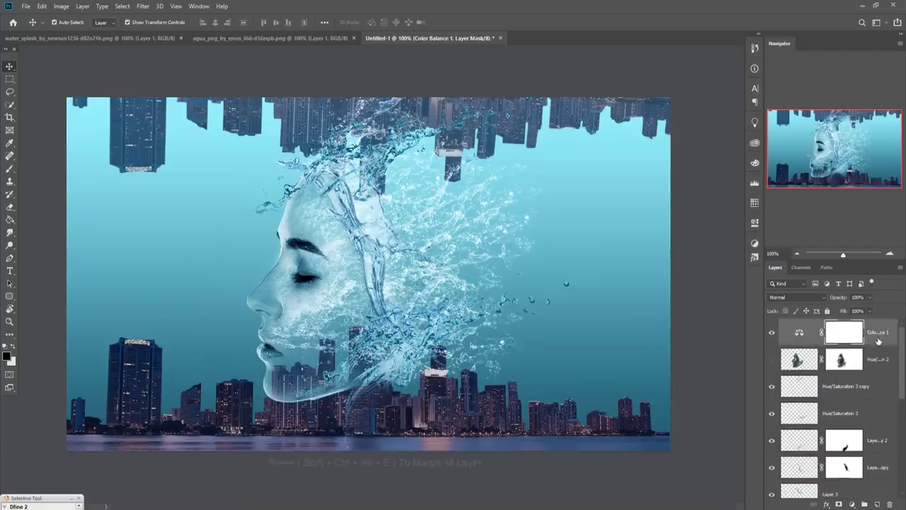
pyautogui.hotkey('ctrl', 'shift', 'alt', 'e')
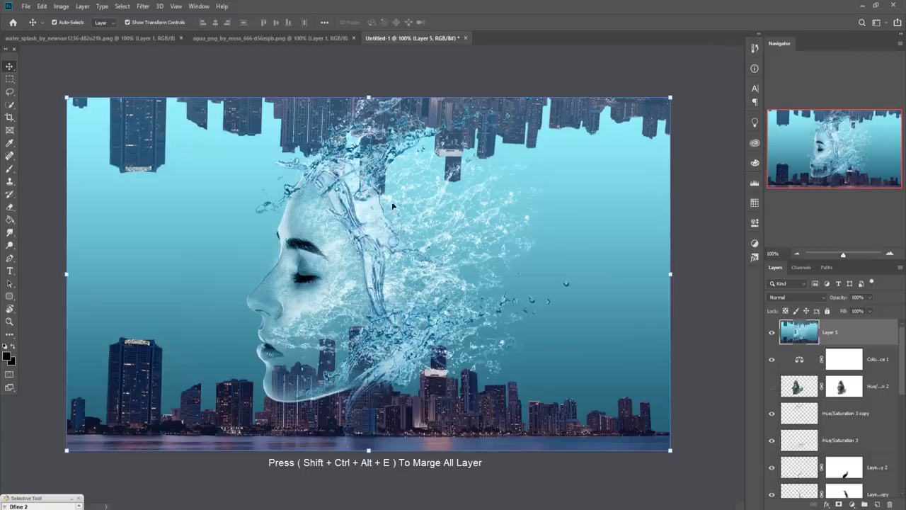
# Duplicate Layer 5 as Layer 5 copy, then open and cancel Color Range.
pyautogui.rightClick(876, 342)
pyautogui.click(779, 154)
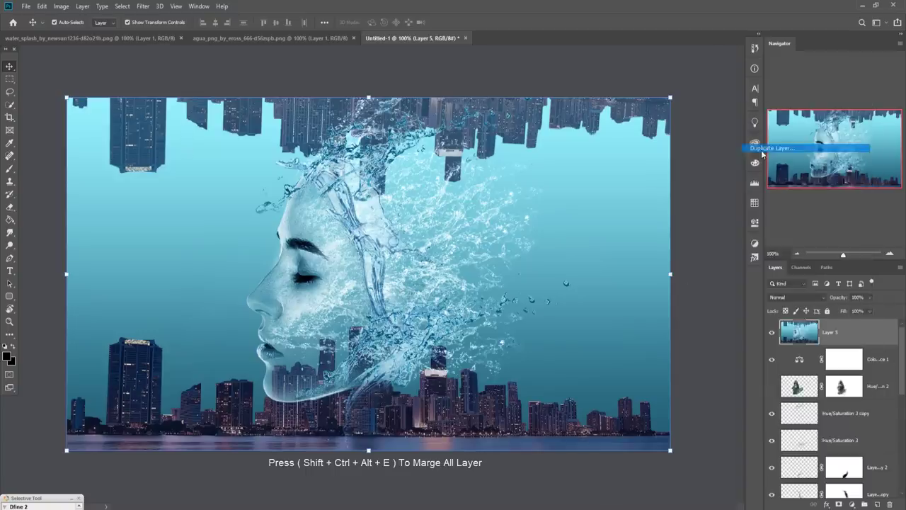
pyautogui.click(531, 145)
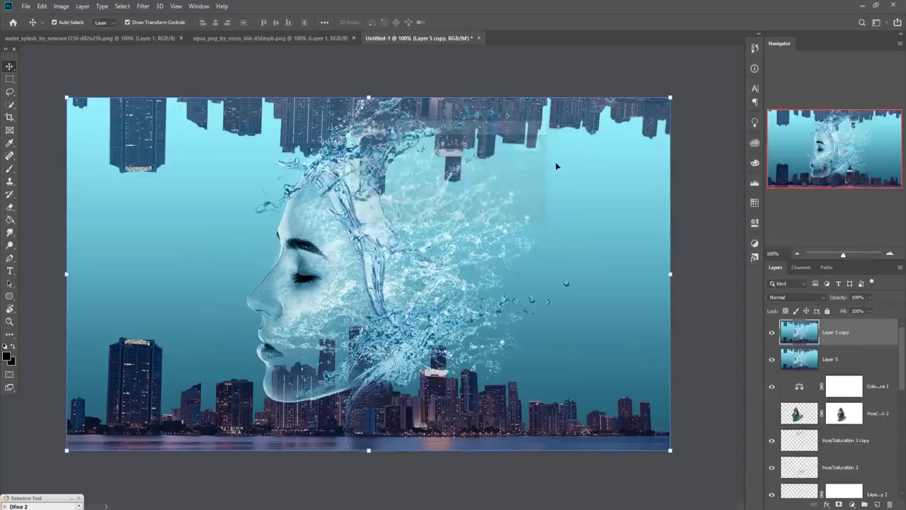
pyautogui.click(123, 6)
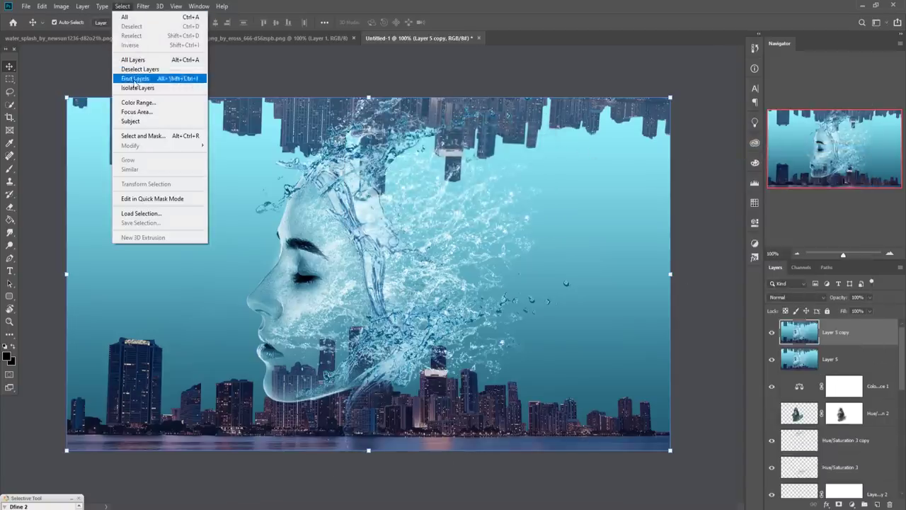
pyautogui.click(138, 102)
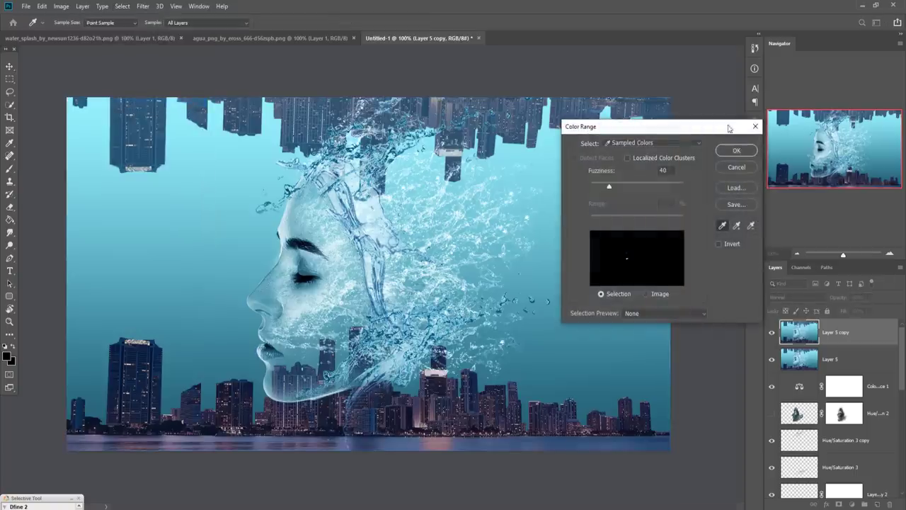
pyautogui.click(737, 170)
# In Camera Raw on Layer 5 copy, set Exposure −0.40, lower Saturation, and set Clarity +13.
pyautogui.click(142, 5)
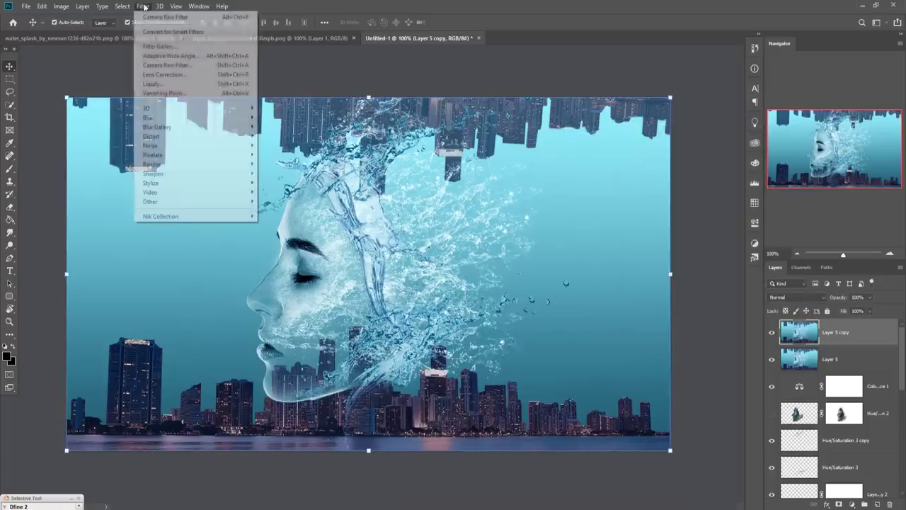
pyautogui.click(167, 65)
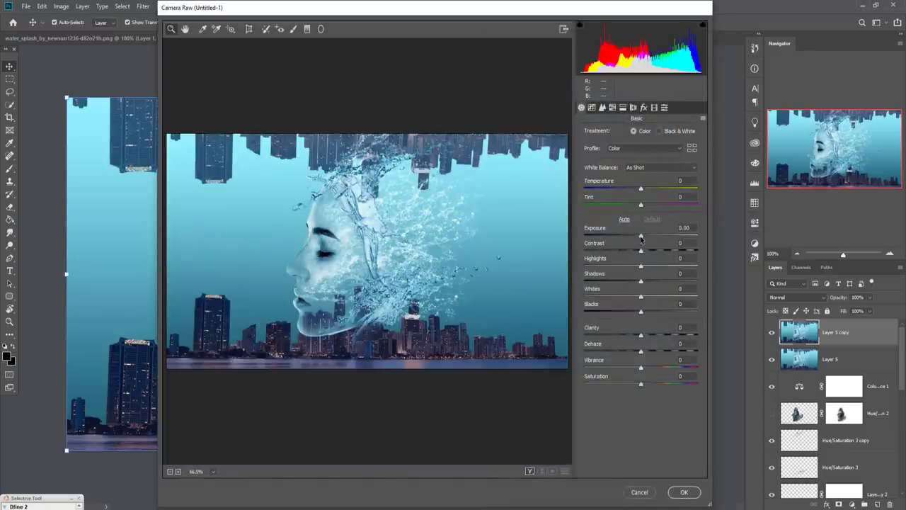
pyautogui.moveTo(641, 236); pyautogui.dragTo(635, 239)
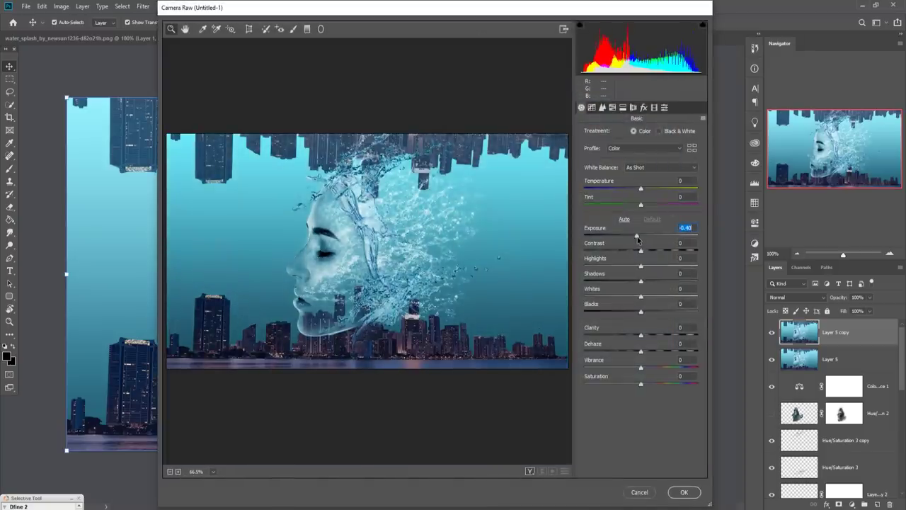
pyautogui.moveTo(642, 386); pyautogui.dragTo(631, 386)
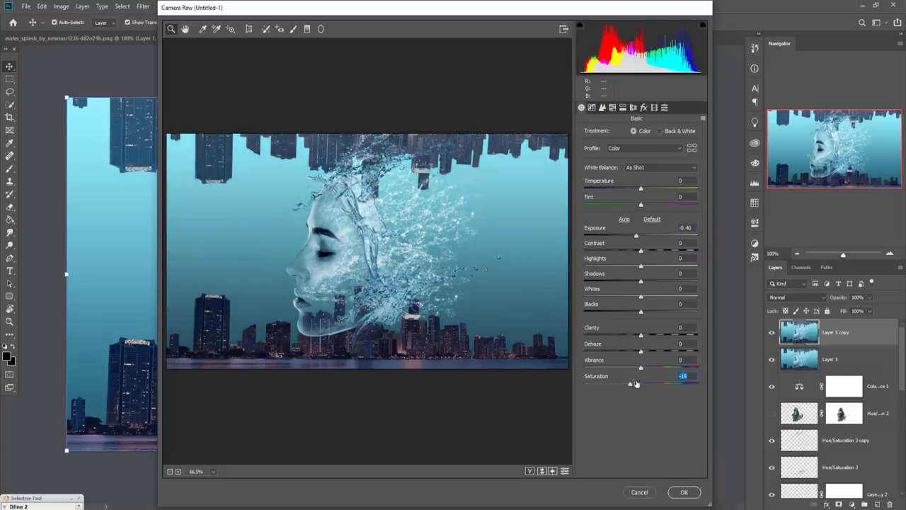
pyautogui.moveTo(641, 335); pyautogui.dragTo(648, 335)
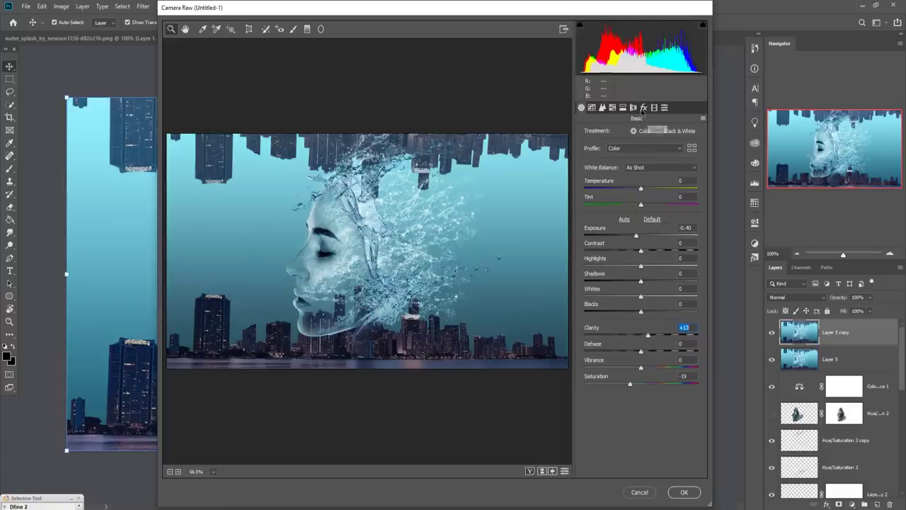
# Add sharpening 26 and a −29 Highlight Priority vignette, then apply the filter.
pyautogui.click(601, 107)
pyautogui.moveTo(586, 149); pyautogui.dragTo(607, 150)
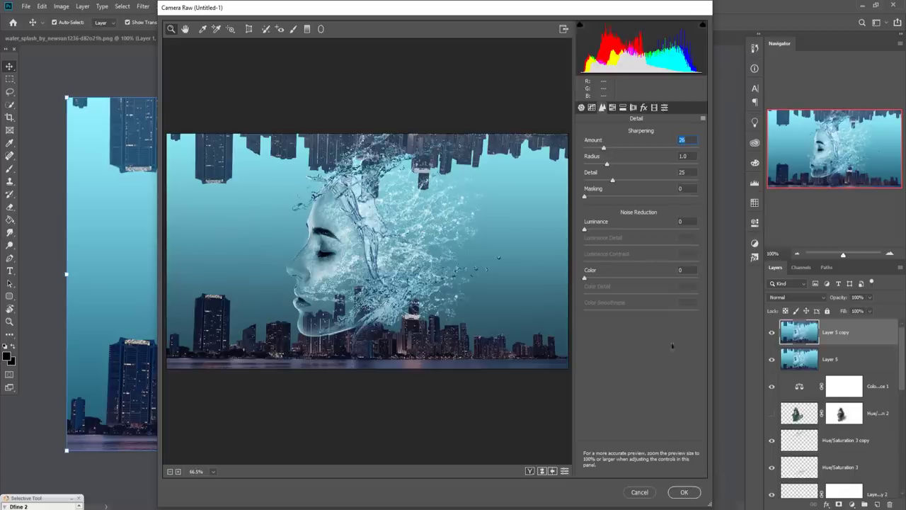
pyautogui.click(644, 107)
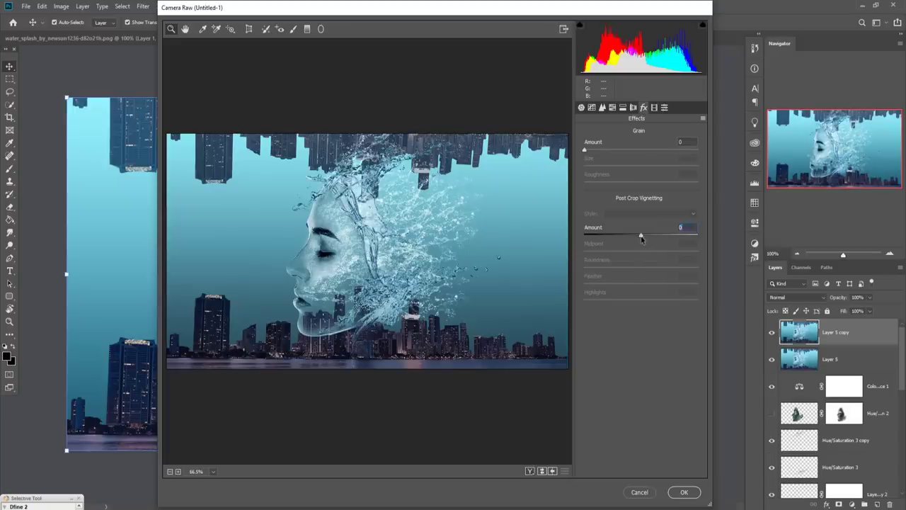
pyautogui.moveTo(641, 239); pyautogui.dragTo(627, 239)
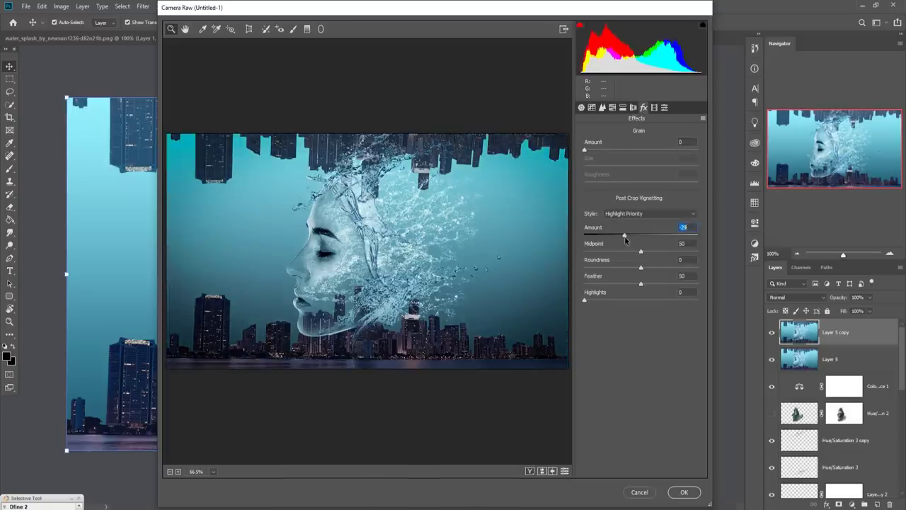
pyautogui.click(691, 494)
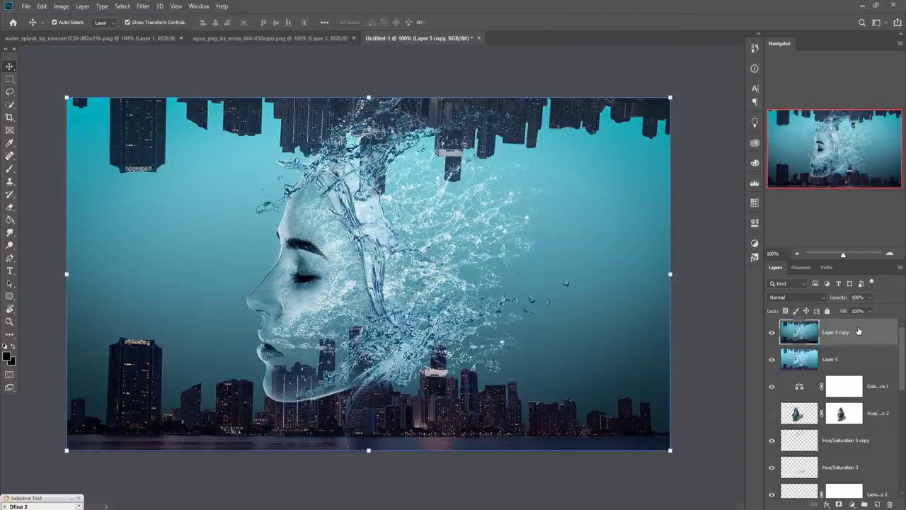
# Stamp the finished composite into Layer 6 with Ctrl+Alt+Shift+E.
pyautogui.press('ctrl')
pyautogui.hotkey('ctrl', 'alt', 'shift', 'e')
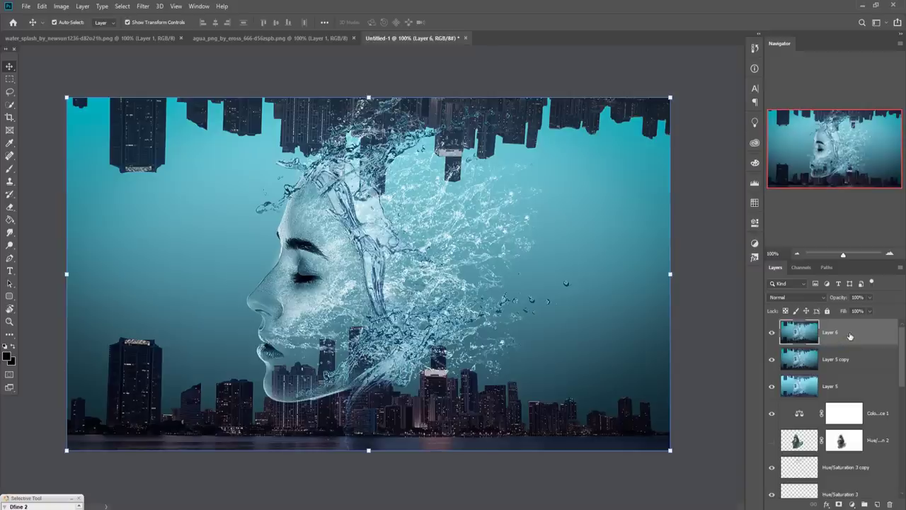